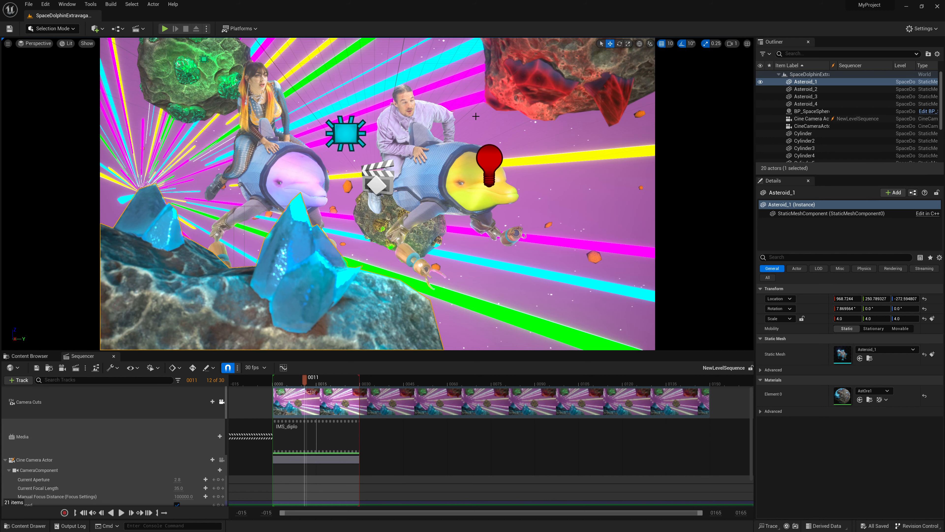
click(412, 191)
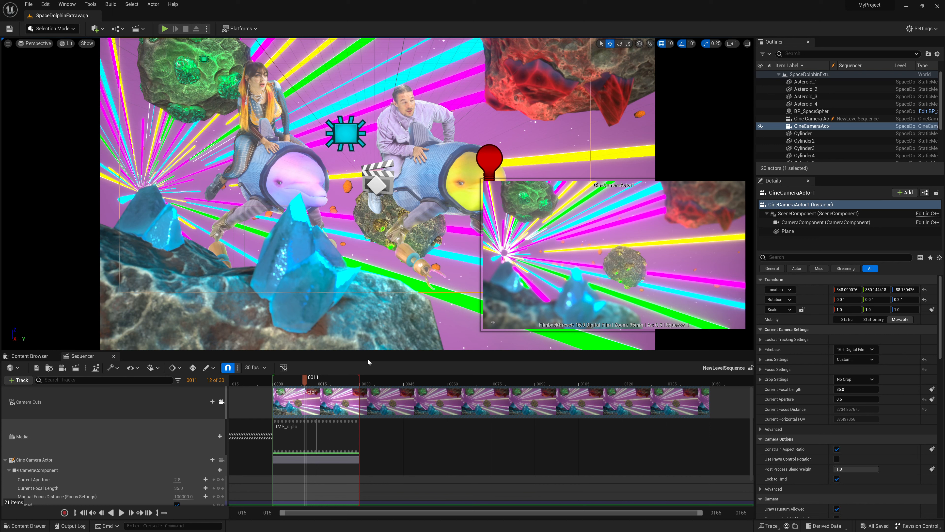
click(300, 294)
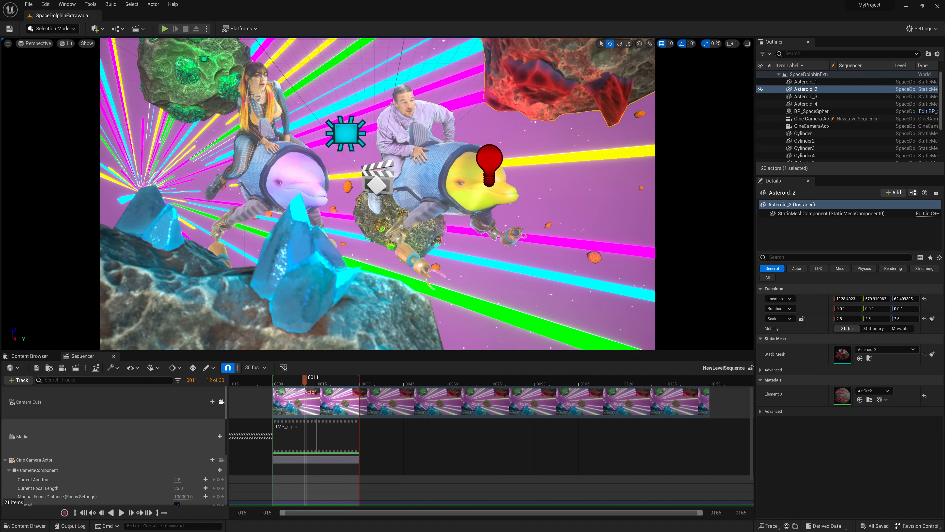
click(394, 172)
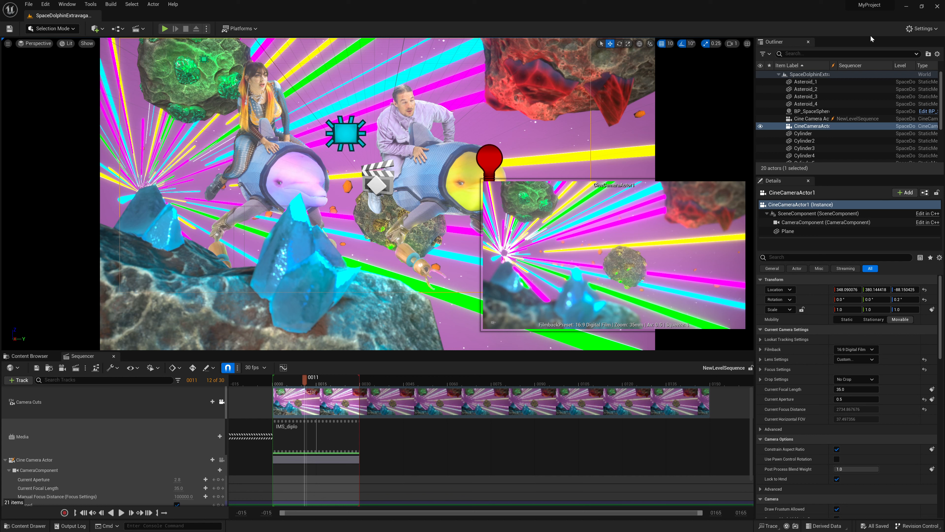
Search the project settings for "alpha" and check the post-processing alpha channel support option
click(923, 29)
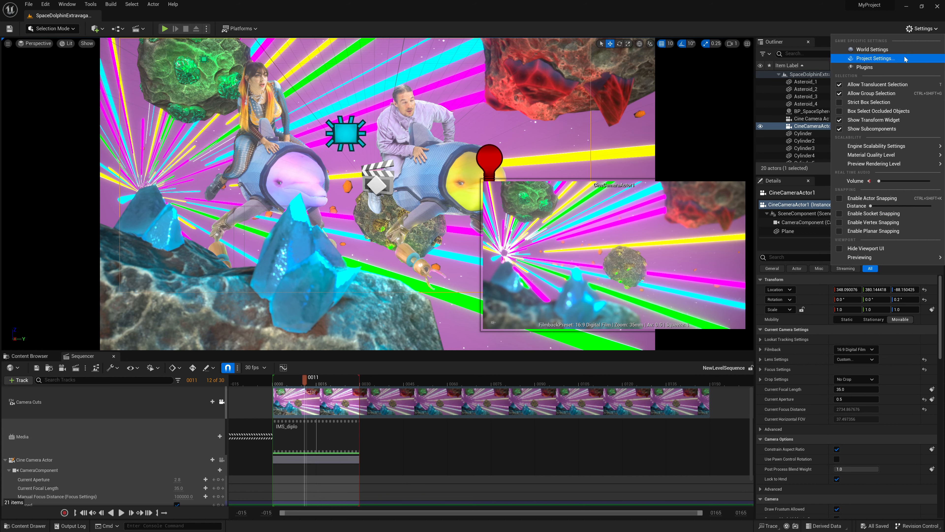
click(904, 59)
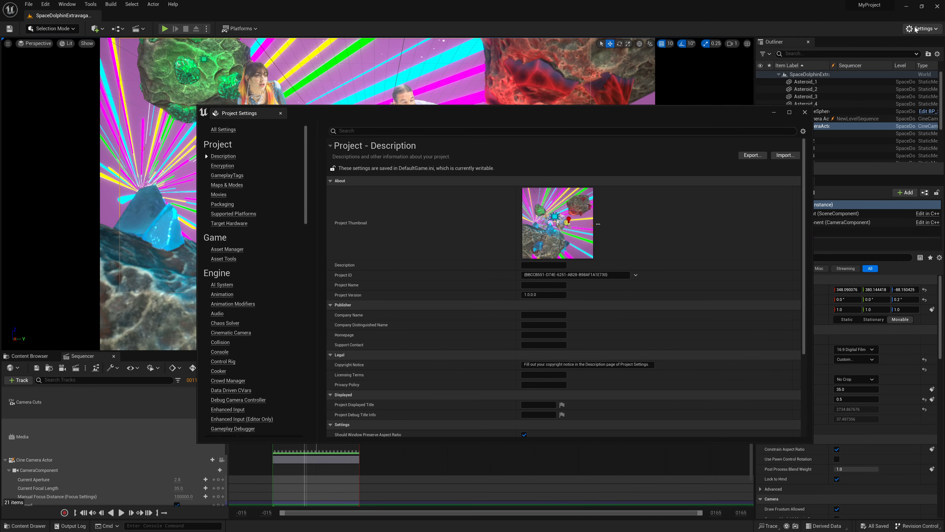
click(923, 28)
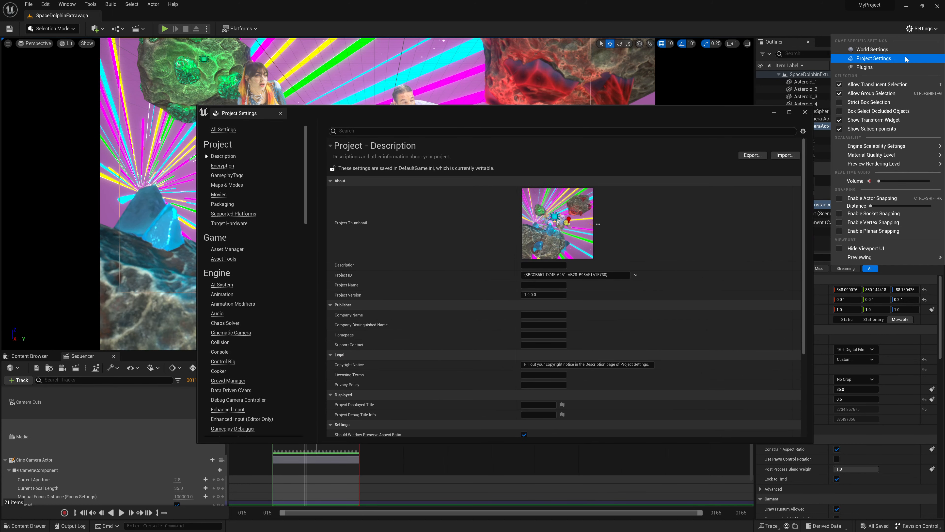
click(446, 130)
text(alpha)
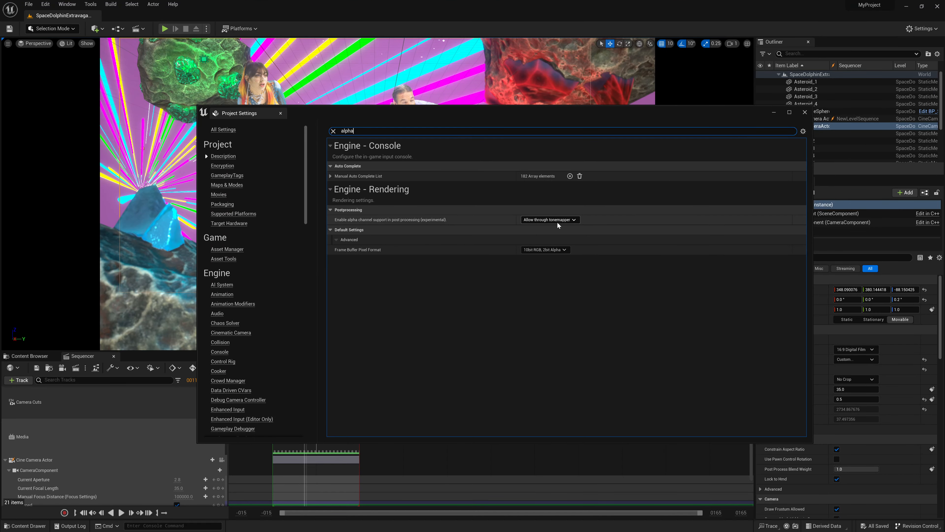
click(805, 112)
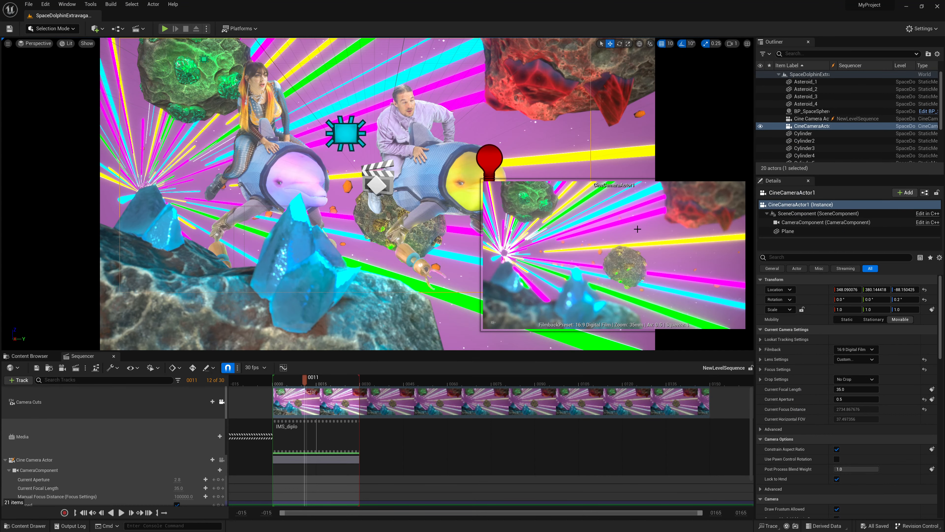
Search the plugins for "movie ren" and check that the Movie Render Queue plugins are enabled
click(918, 30)
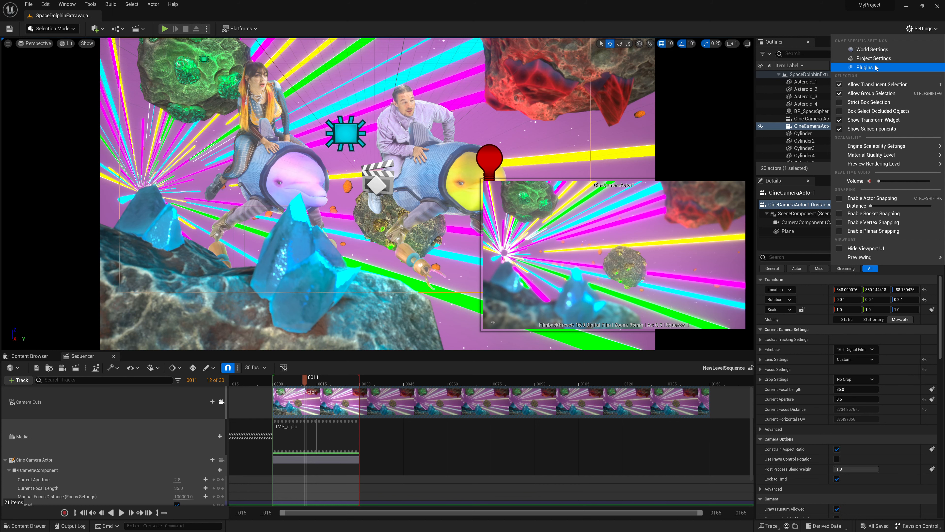
click(887, 68)
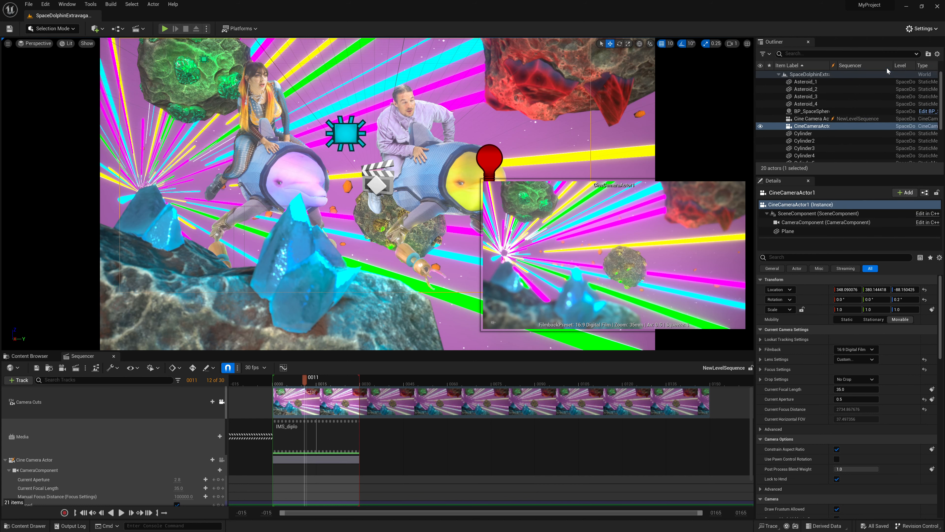
text(movie)
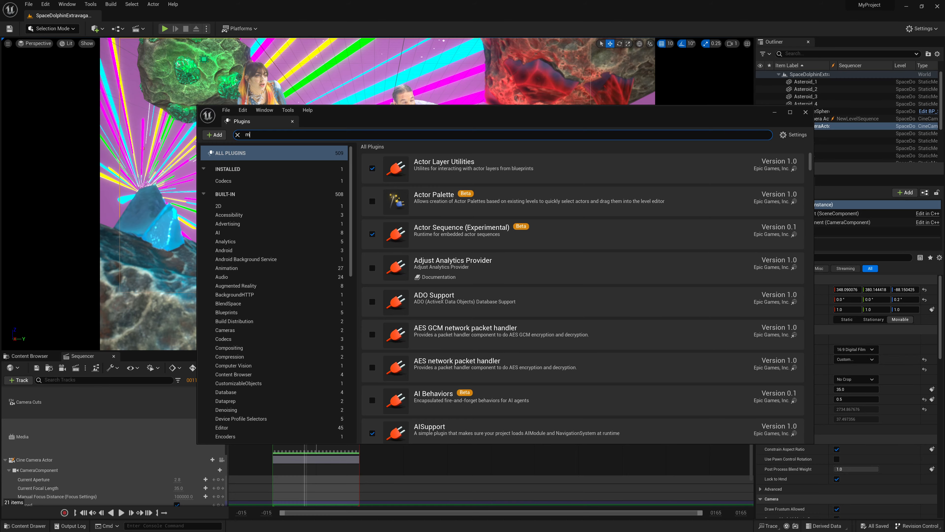
text( ren)
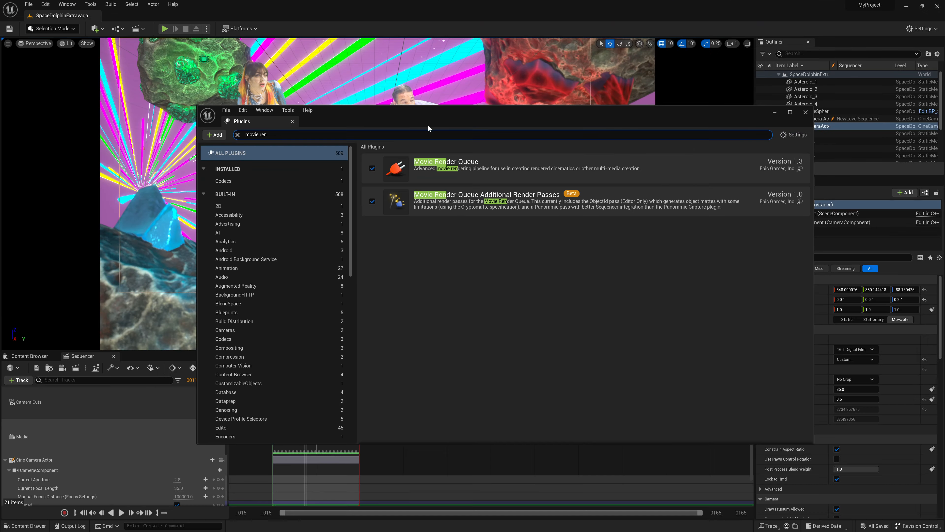
click(805, 111)
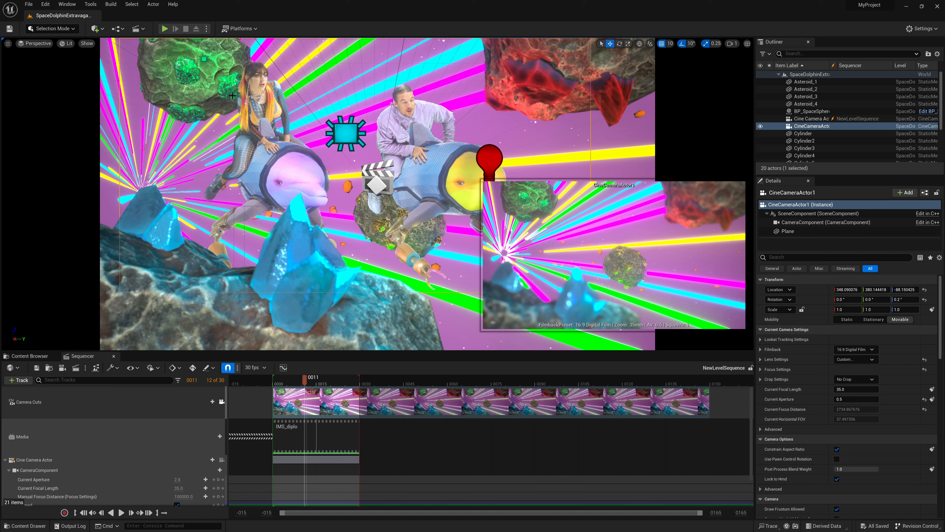
Show the level's layers and delete the existing fg layer
click(77, 4)
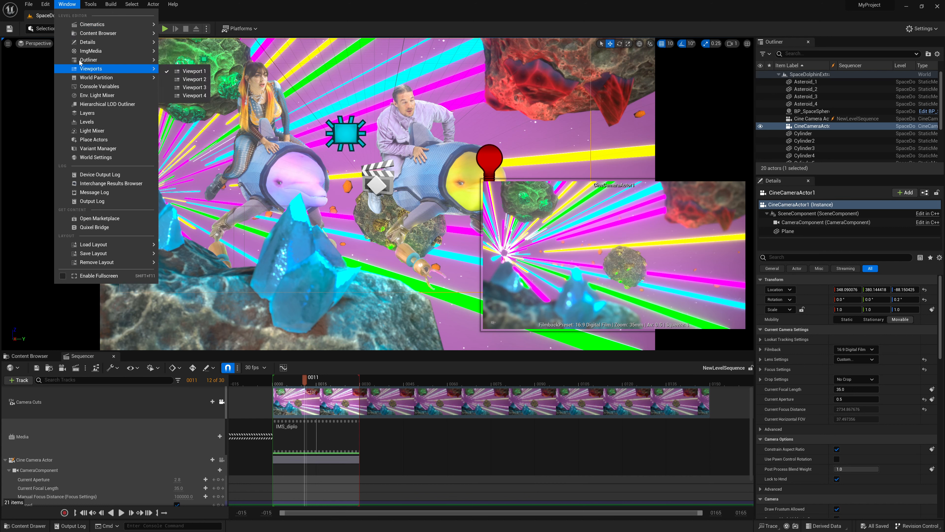
mouse_move(75, 23)
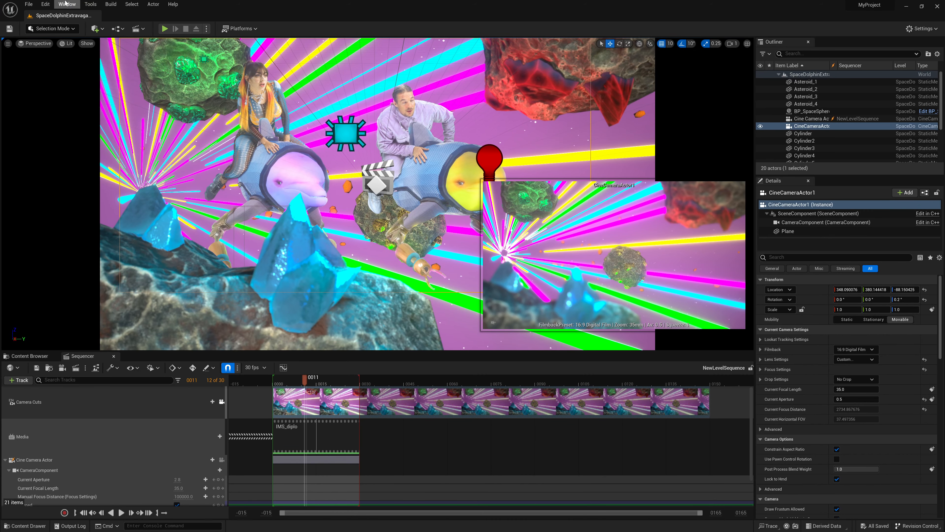
click(67, 4)
click(68, 5)
click(89, 114)
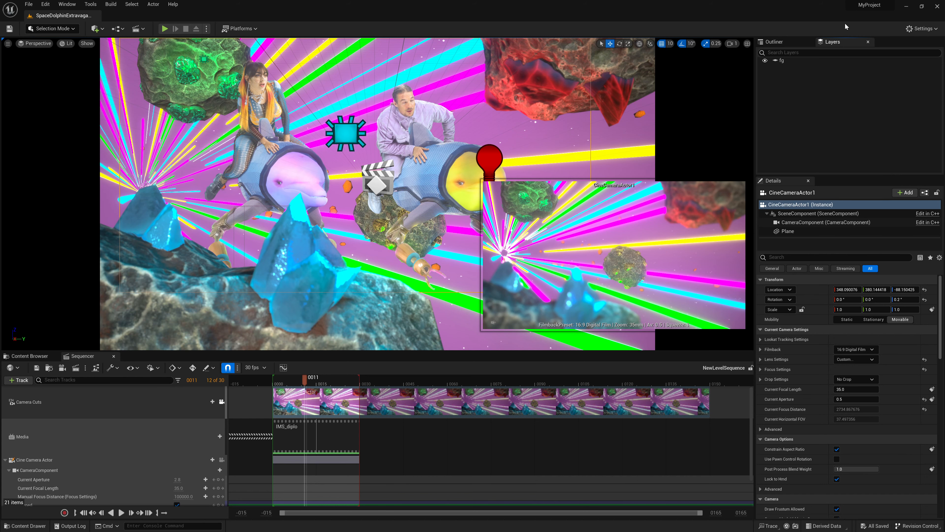
click(806, 62)
key(Delete)
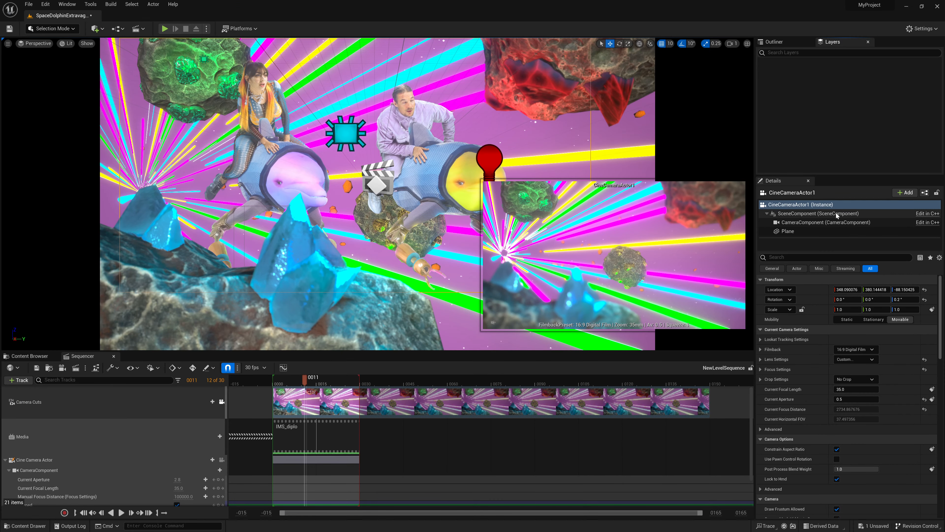
Add the large foreground asteroid with blue crystals to a new layer named FG
click(194, 329)
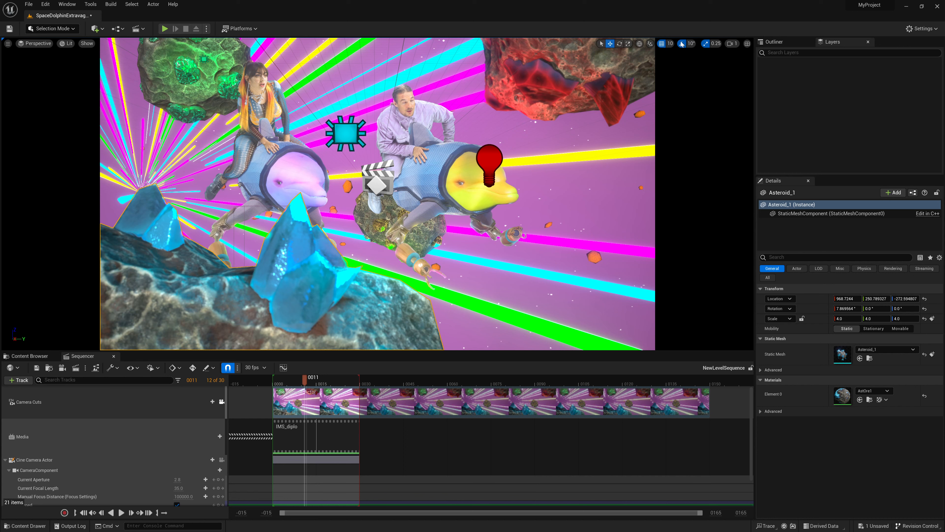
right_click(852, 84)
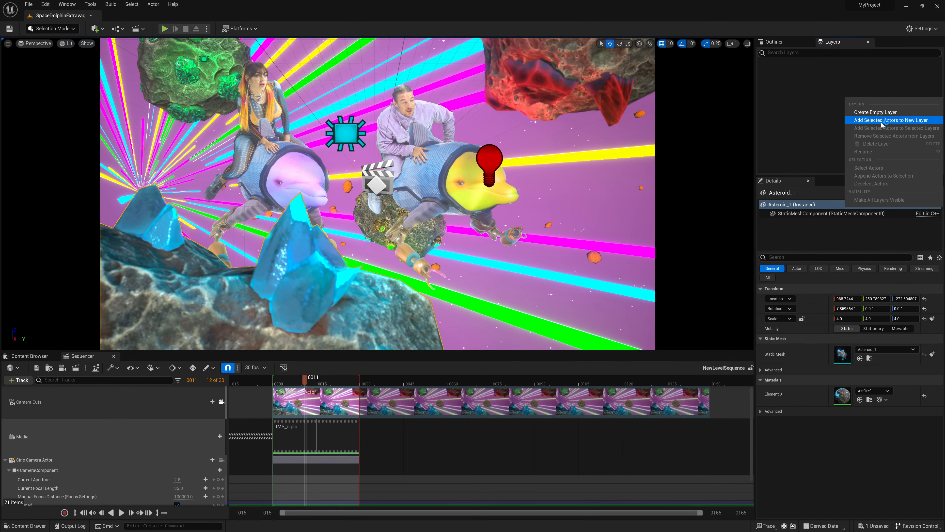
click(890, 119)
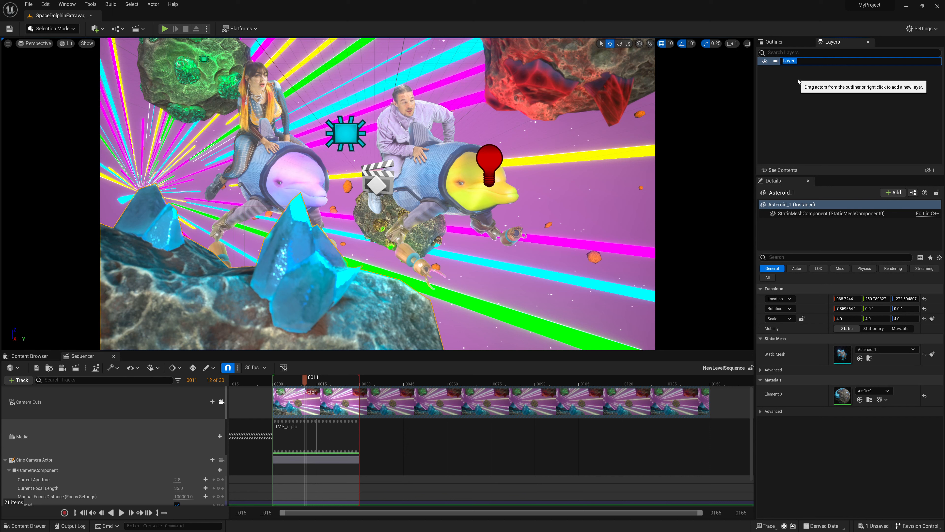
key(Return)
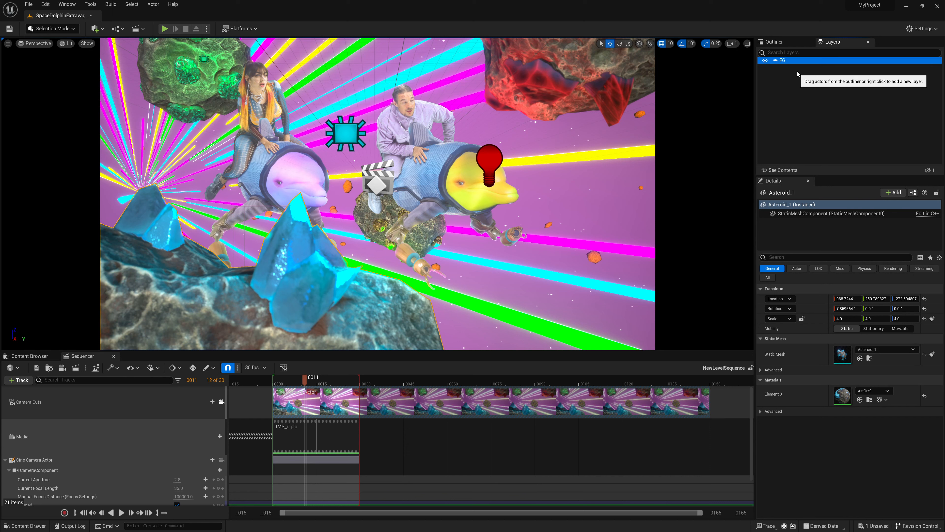
Toggle the FG layer's visibility off and on several times to check which objects it controls, leaving it visible
click(765, 60)
click(765, 61)
click(765, 61)
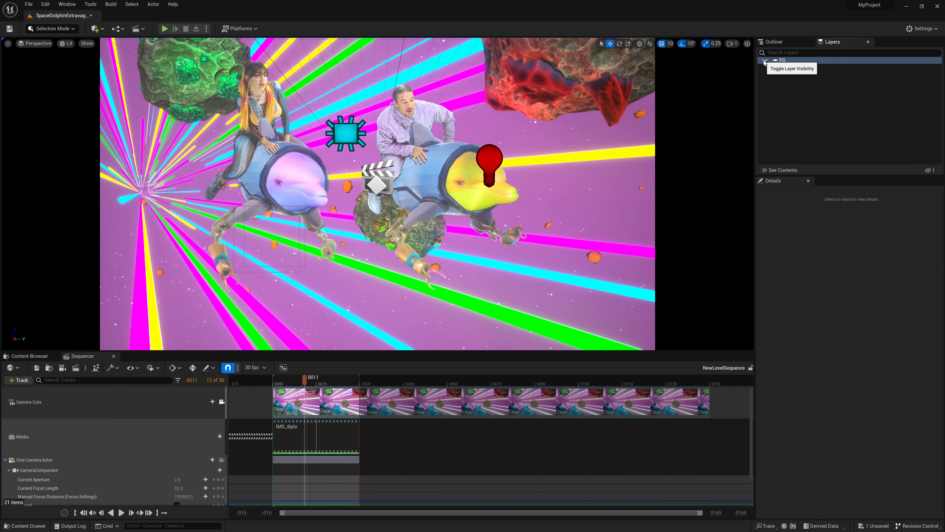
click(765, 60)
click(765, 60)
click(765, 60)
click(765, 60)
click(765, 61)
click(765, 60)
click(765, 61)
click(765, 60)
click(765, 60)
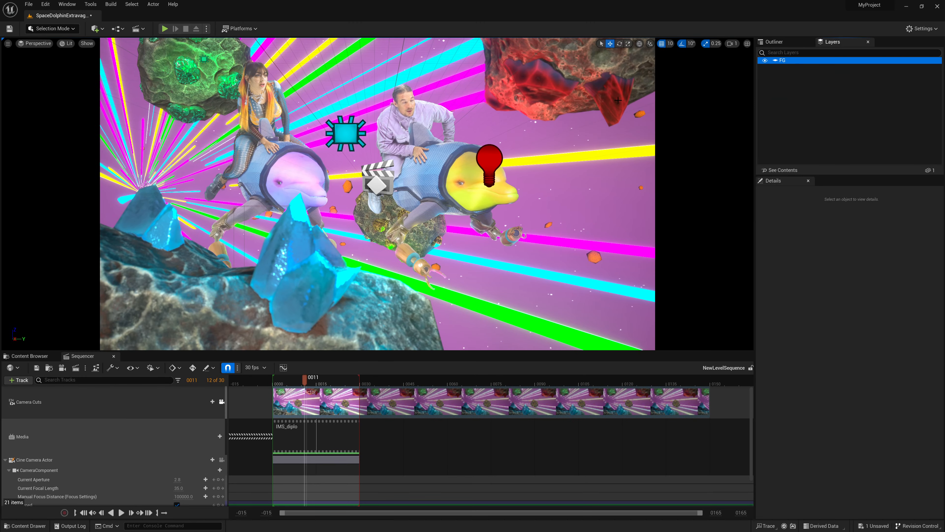
Add the red, green and central background asteroids together to a new layer named BG
click(543, 82)
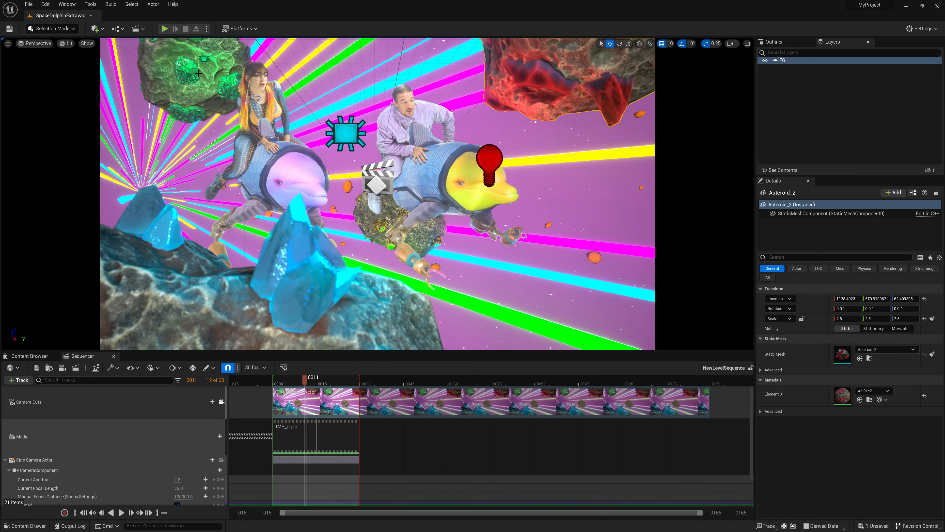
ctrl+click(211, 67)
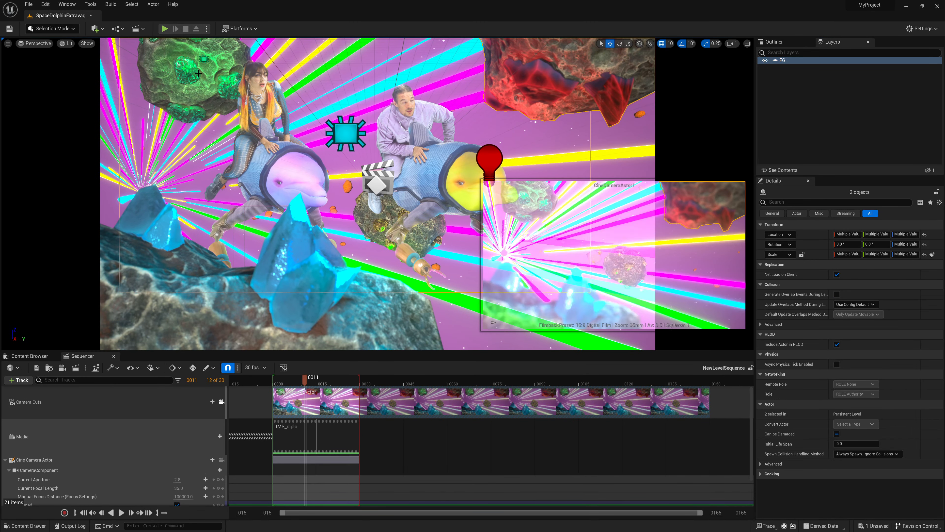
click(205, 87)
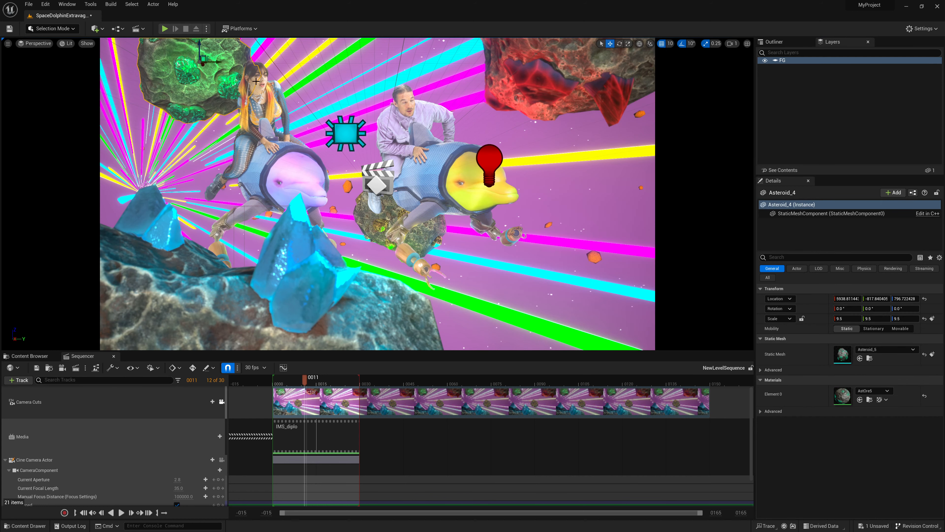
ctrl+click(598, 63)
ctrl+click(378, 211)
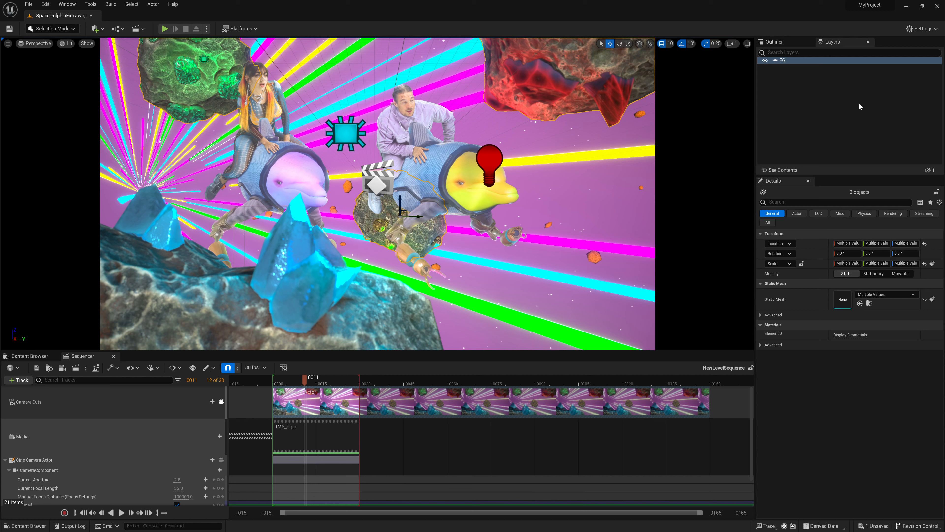
right_click(807, 104)
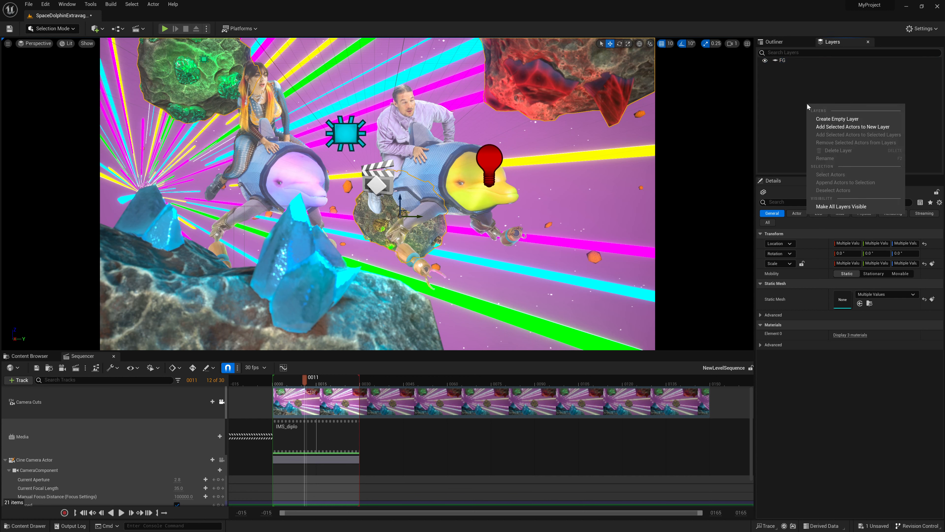
click(842, 130)
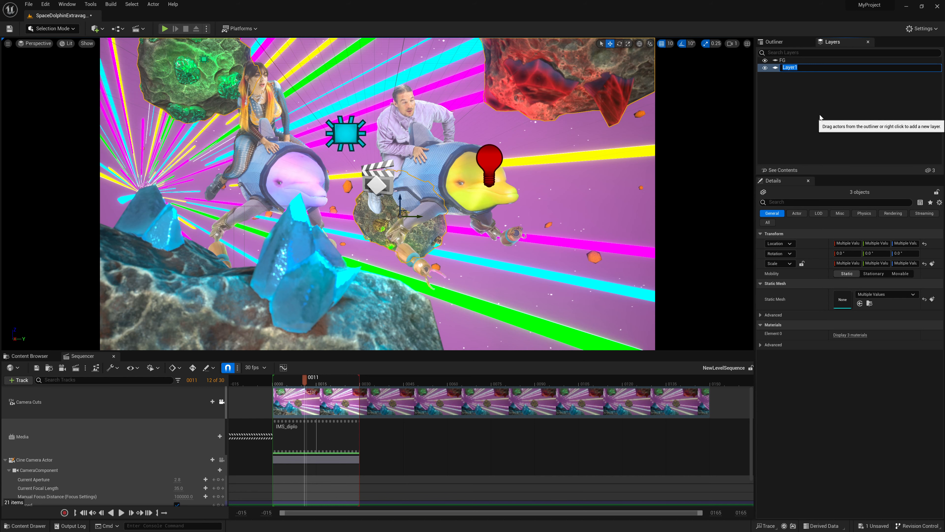
text(BG)
key(Return)
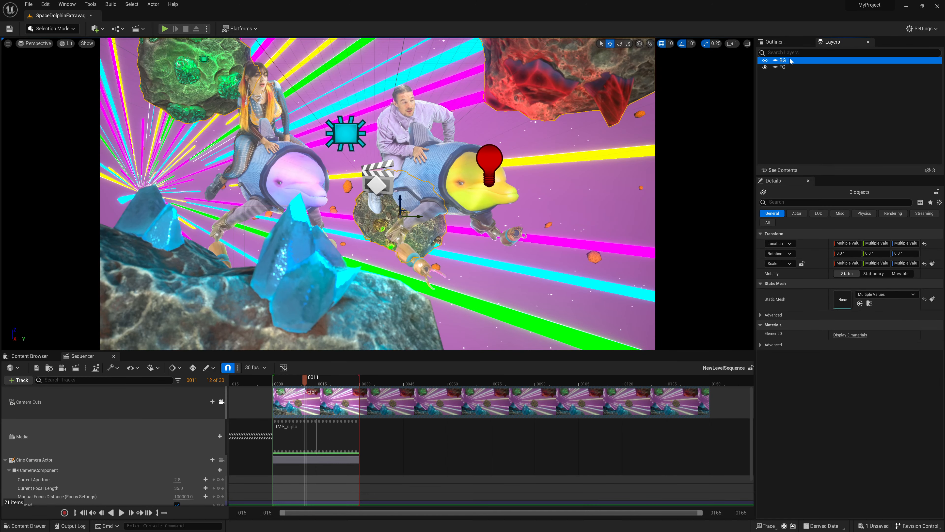
Rename the BG layer as BG_Asteroids
click(532, 136)
key(Escape)
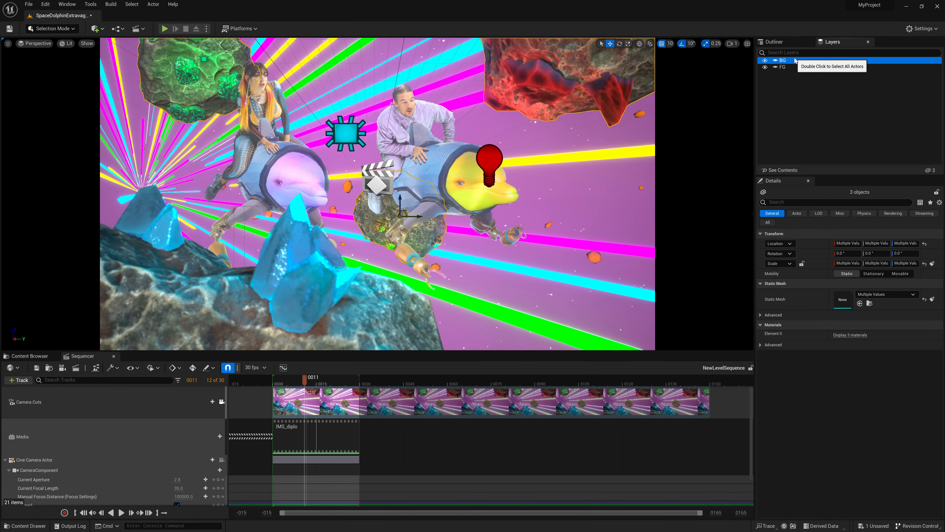
click(793, 60)
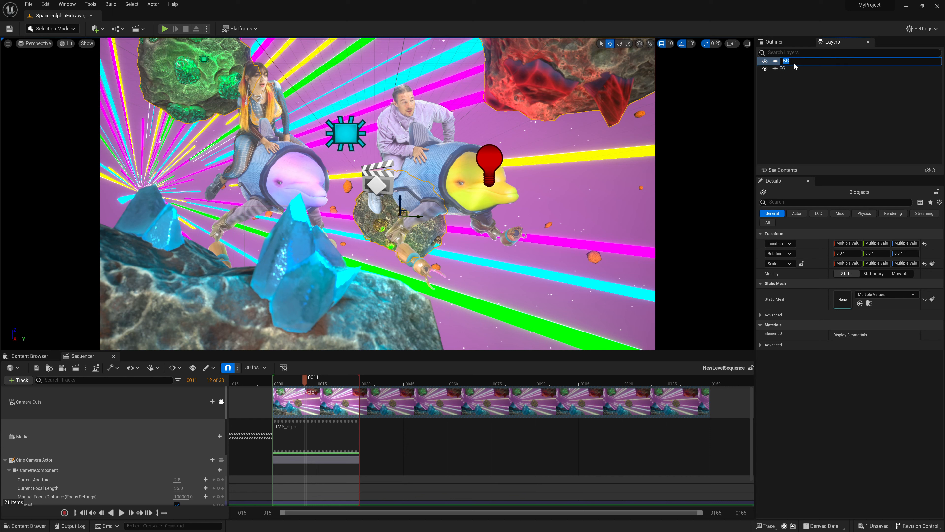
click(795, 64)
text(_As)
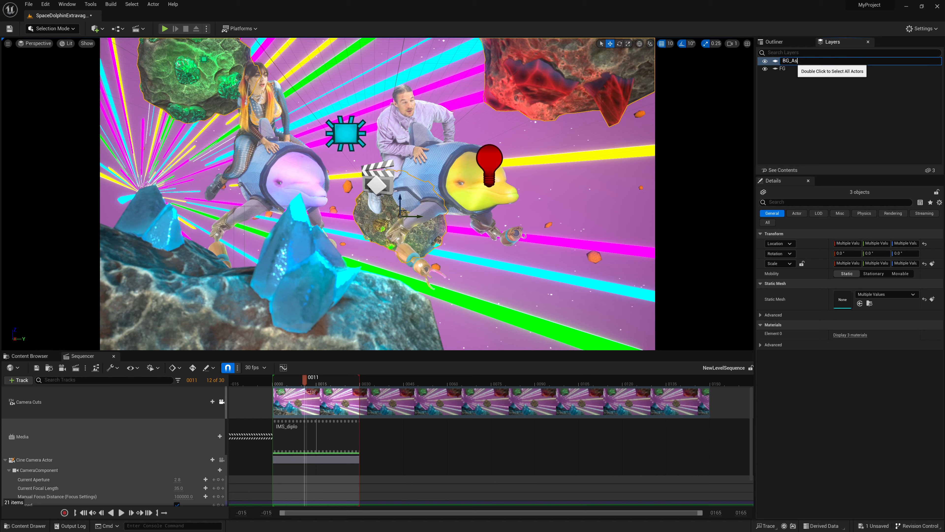
text(teroirde)
key(Return)
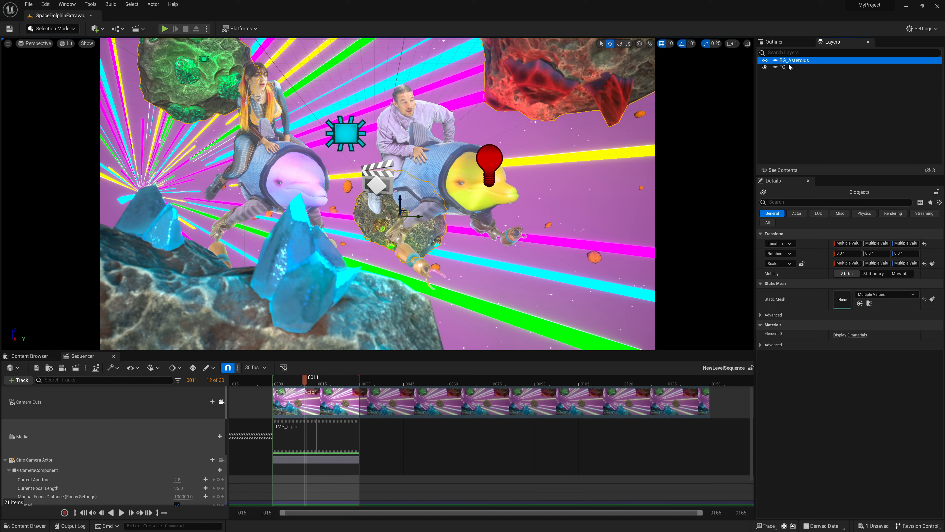
Toggle the BG_Asteroids layer's visibility several times to check its contents, leaving both BG_Asteroids and FG hidden
click(767, 60)
click(767, 60)
click(766, 60)
click(766, 61)
click(767, 60)
click(768, 58)
click(768, 58)
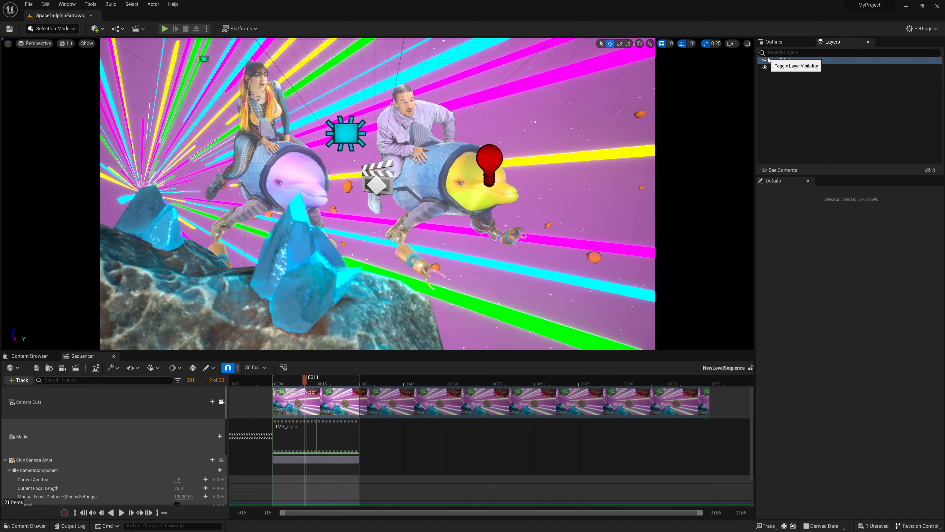
click(768, 58)
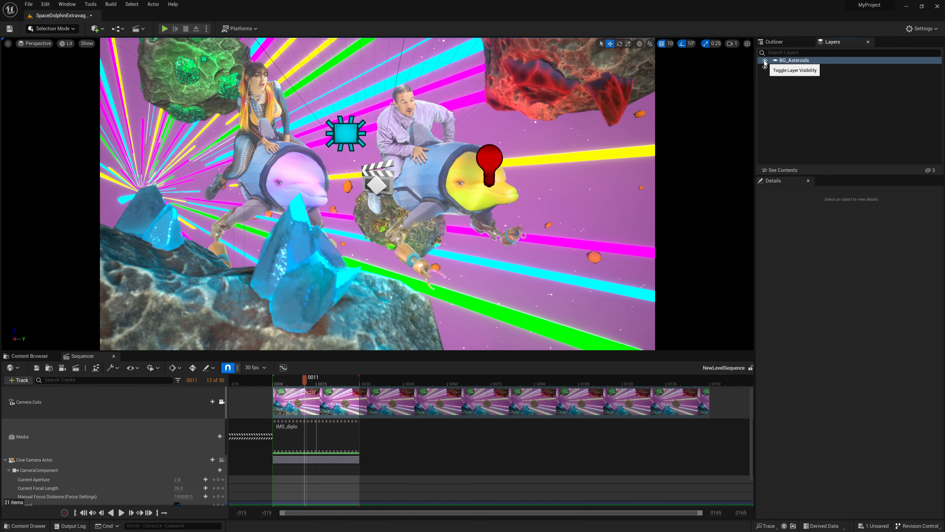
click(764, 59)
click(766, 68)
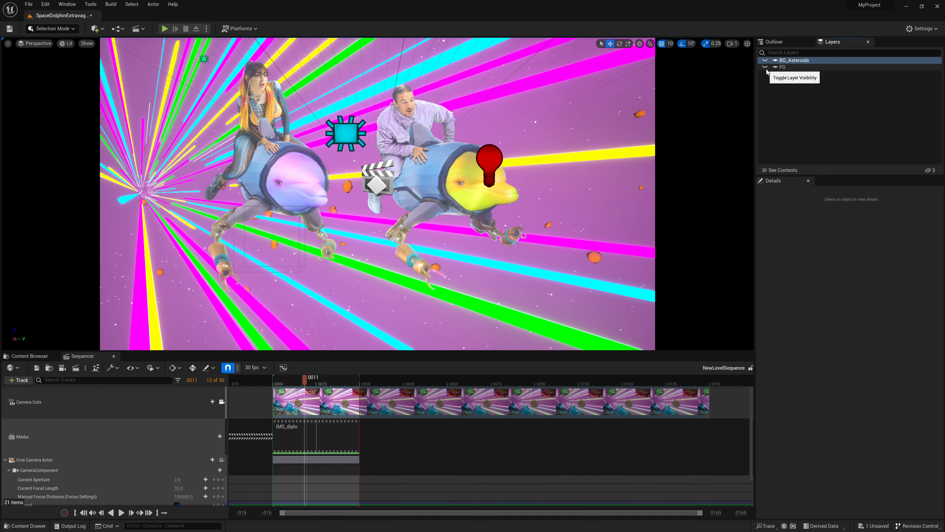
Select the BP_SpaceSphere background and toggle its visibility from the actor list several times to check what it controls, leaving it visible
click(591, 260)
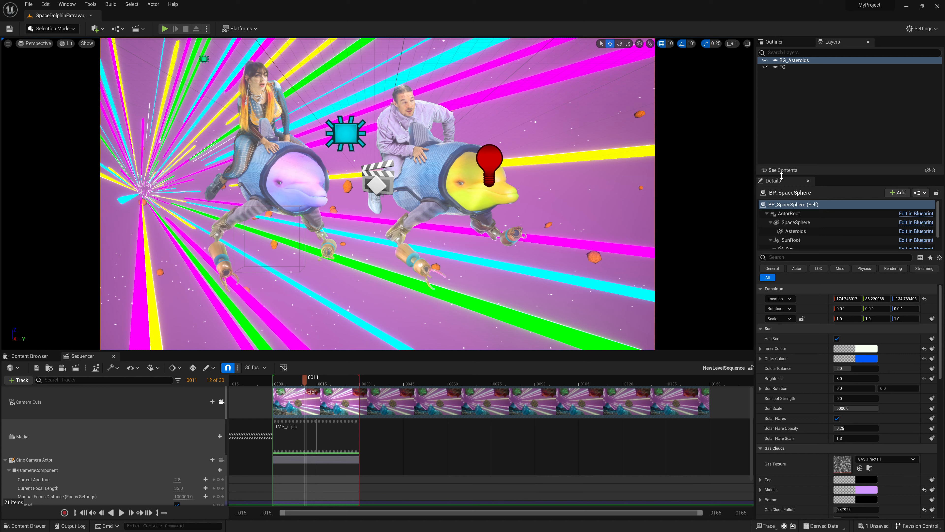
click(784, 45)
click(761, 112)
click(761, 111)
click(760, 111)
click(760, 112)
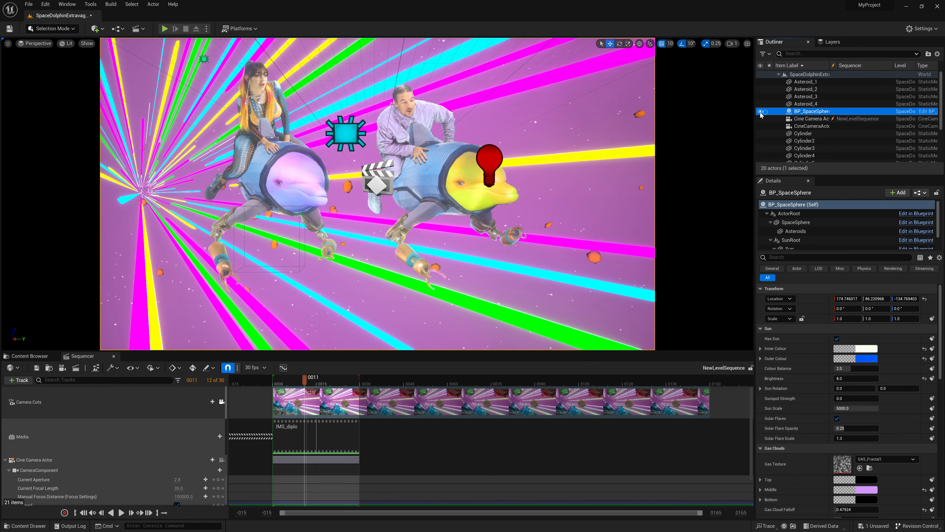
click(760, 112)
click(761, 112)
click(760, 112)
click(760, 112)
Select all the light-beam cylinder actors from Cylinder through Cylinder8
ctrl+click(618, 153)
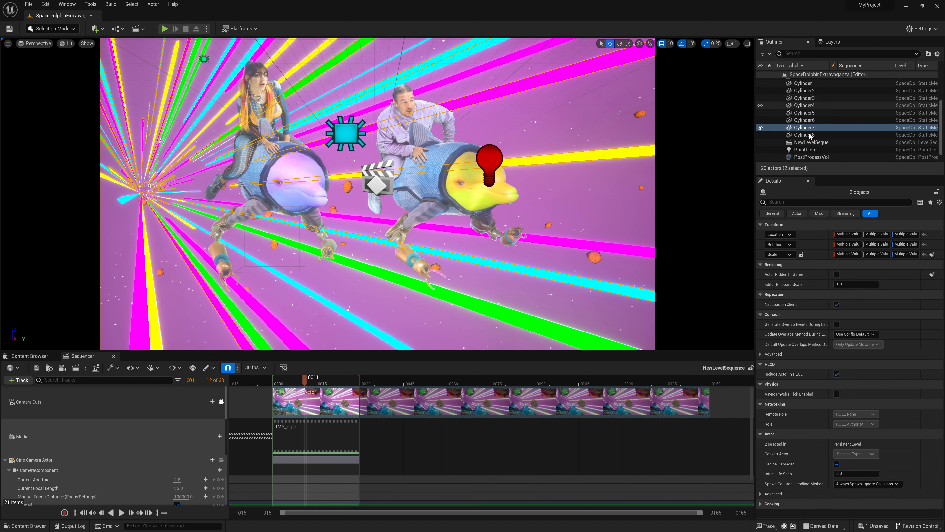
click(806, 83)
shift+click(827, 137)
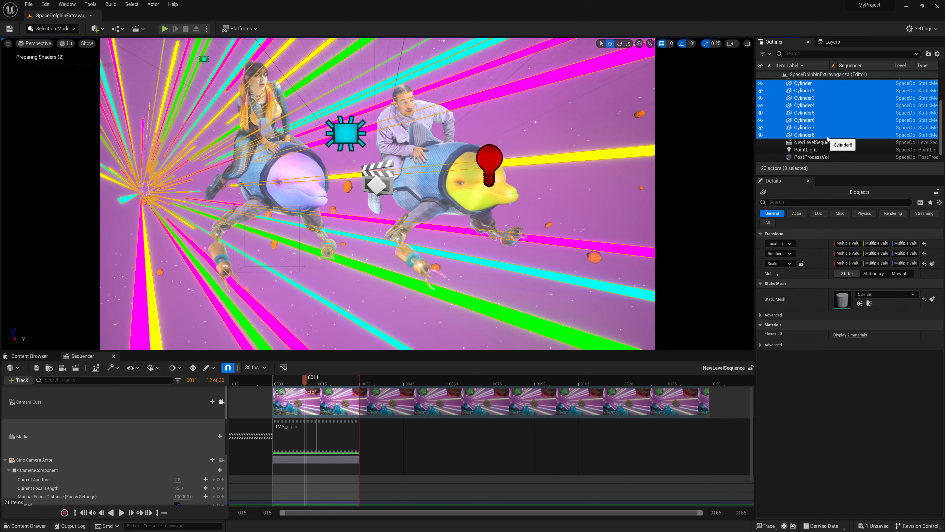
scroll(824, 134, down, 1)
scroll(834, 139, up, 4)
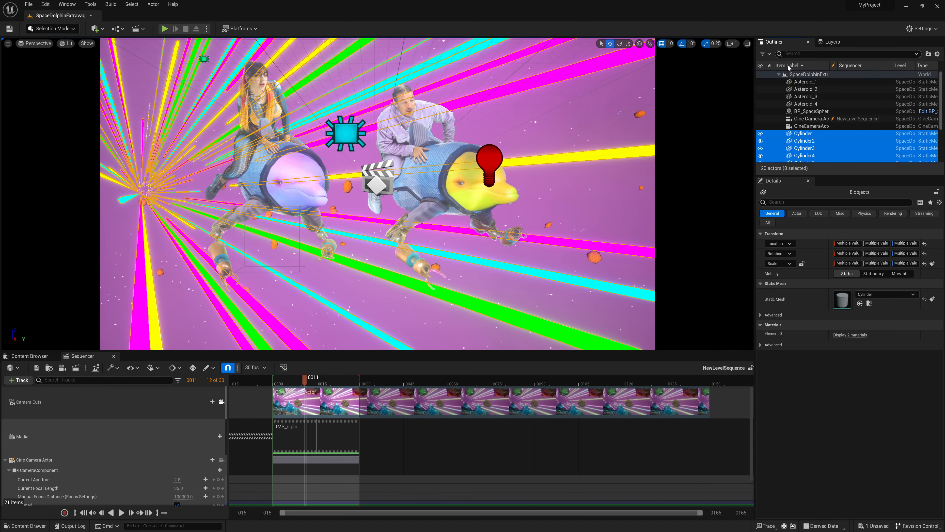
Add BP_SpaceSphere to the cylinder selection and toggle the visibility of all selected actors to preview the riders alone, leaving everything visible
ctrl+click(812, 111)
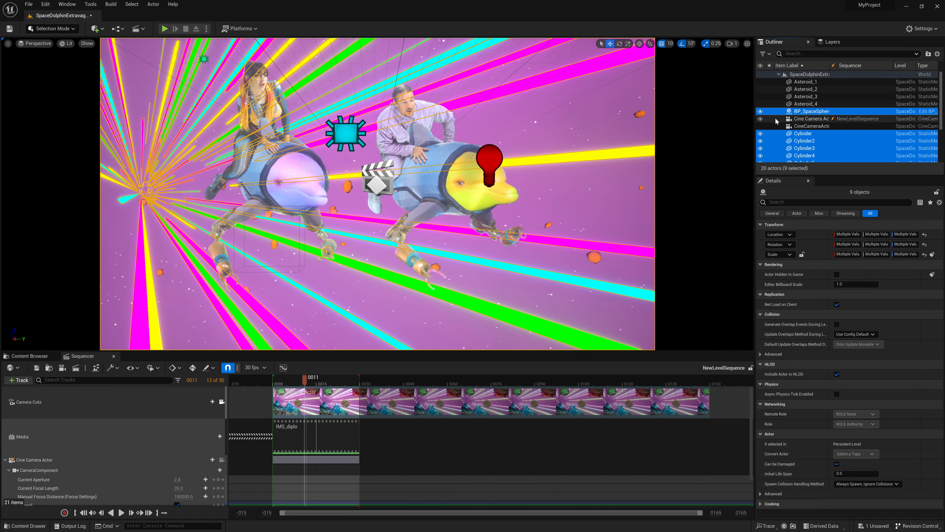
click(760, 112)
click(760, 112)
click(760, 111)
click(761, 112)
click(760, 112)
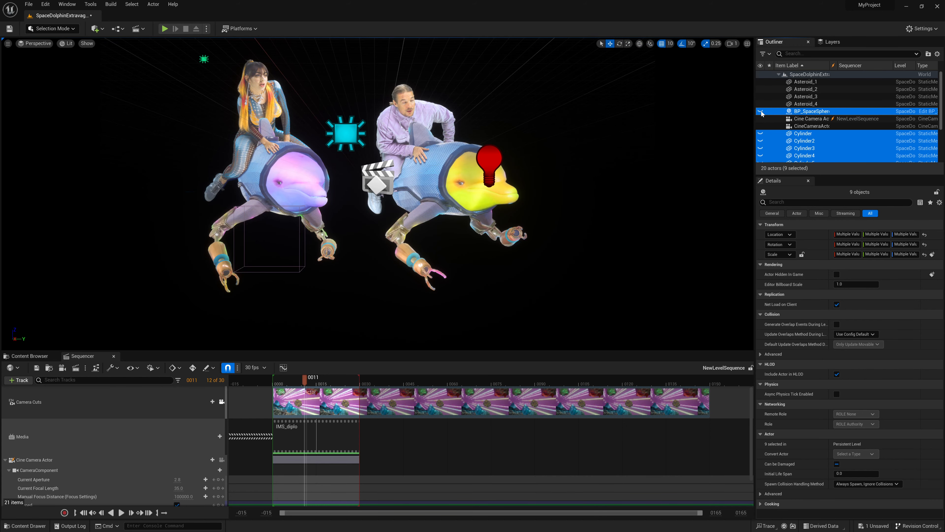
click(760, 112)
click(761, 112)
click(760, 112)
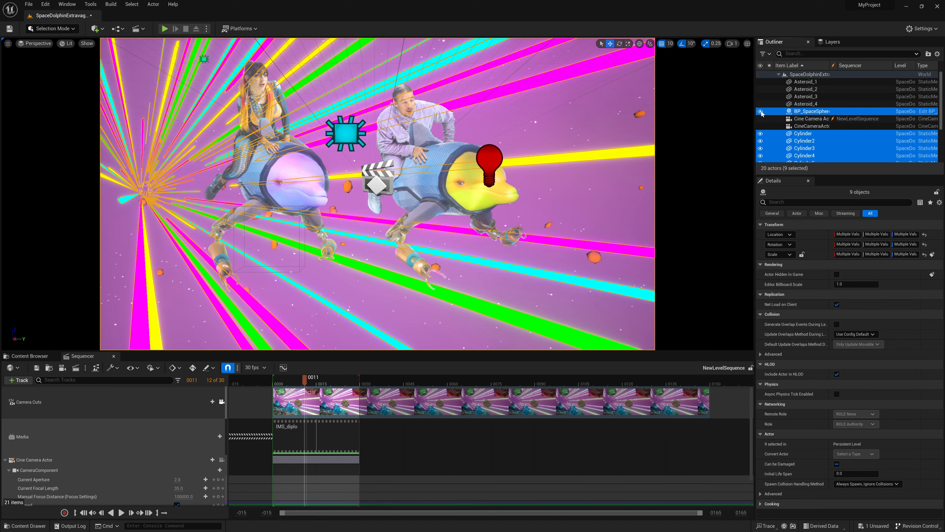
click(761, 112)
click(761, 112)
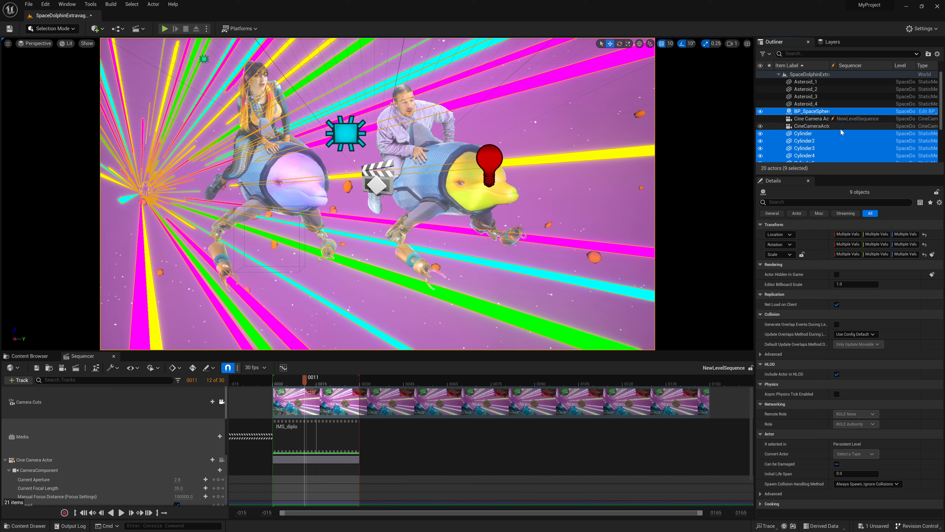
Remove BP_SpaceSphere from the selection and toggle the remaining cylinders' visibility to check them, leaving them visible
ctrl+click(807, 112)
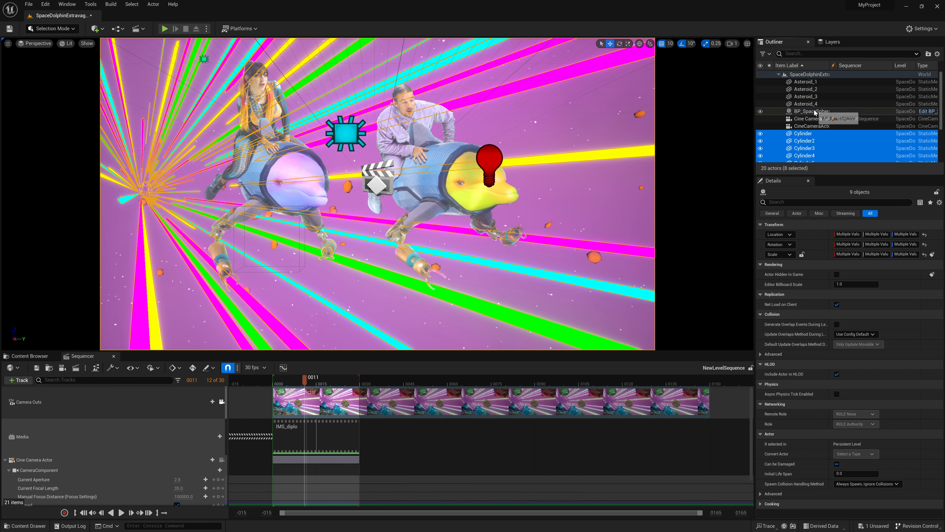
scroll(785, 129, down, 3)
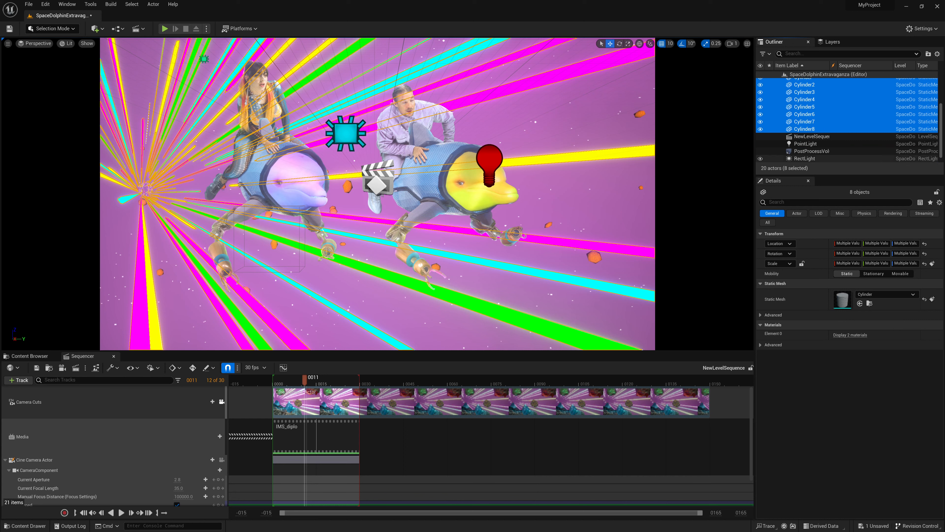
click(761, 85)
click(761, 85)
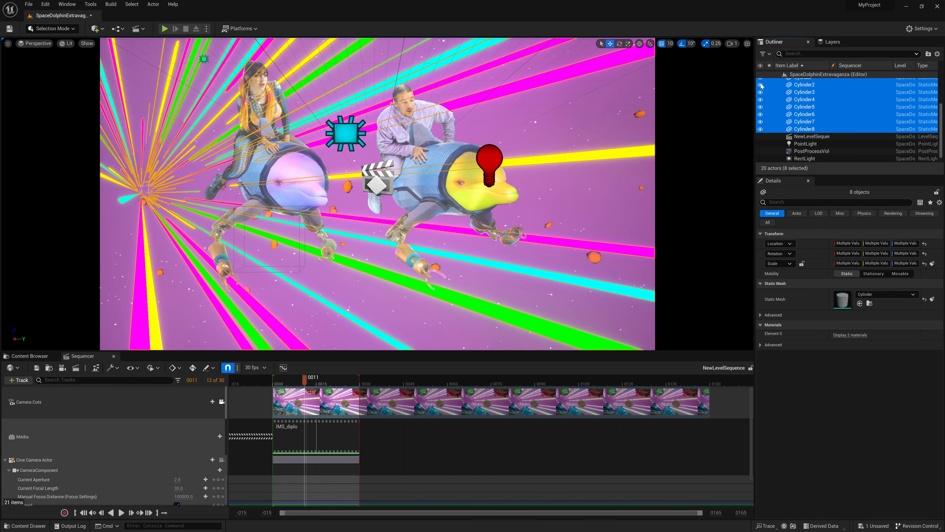
Add the selected cylinders to a new layer named Hyperspace
click(828, 42)
right_click(809, 109)
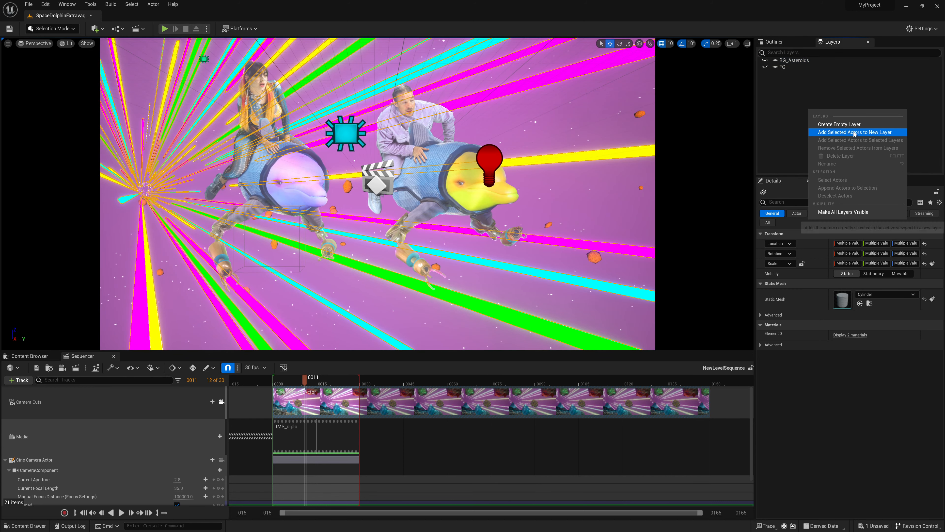
click(833, 193)
text(Hyperspace)
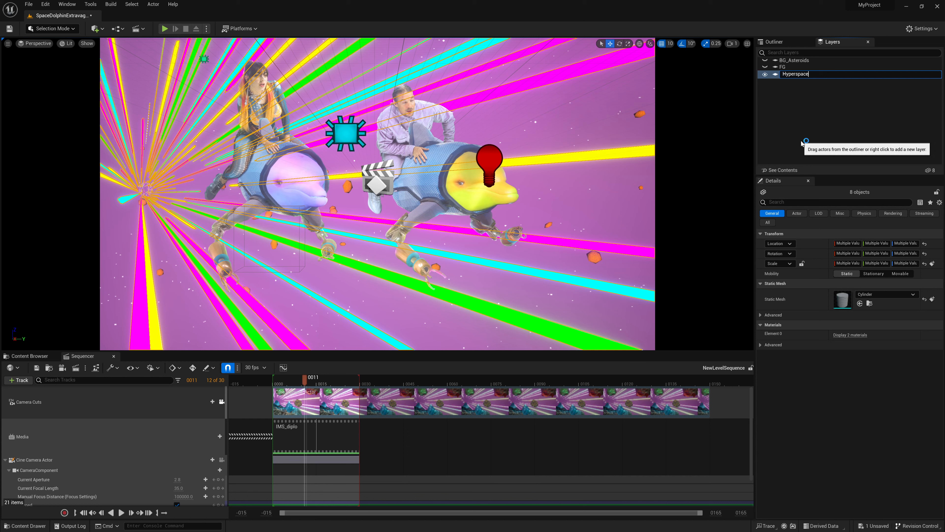
key(Return)
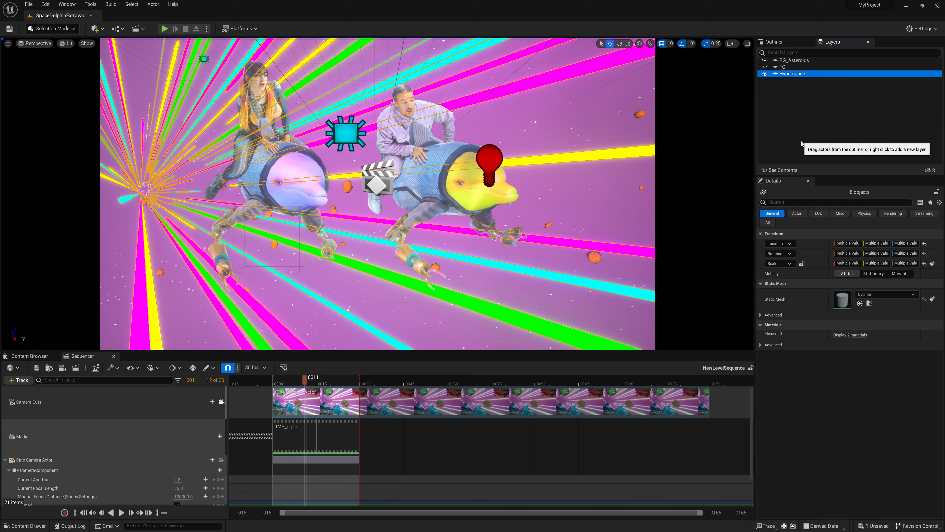
Toggle the Hyperspace layer's visibility off and on to check that it controls the light beams, leaving it visible
click(766, 73)
click(765, 73)
click(766, 74)
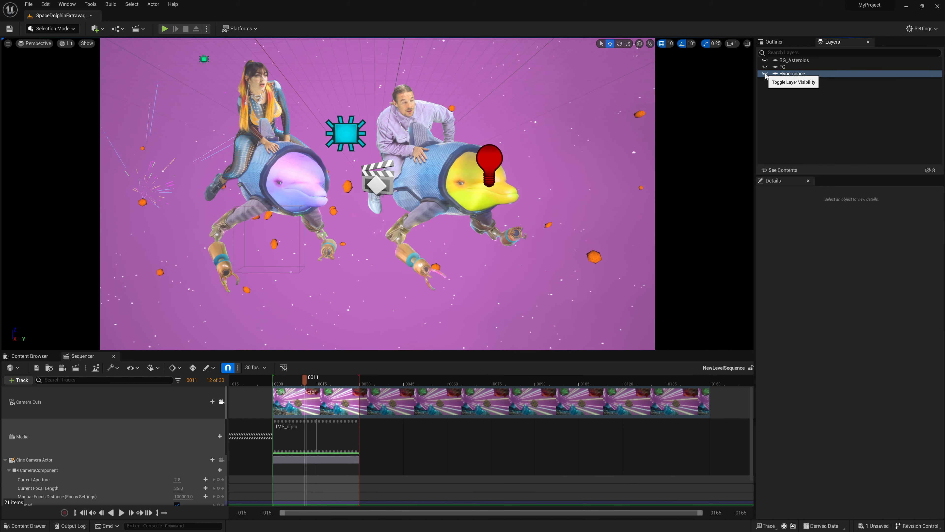
click(765, 73)
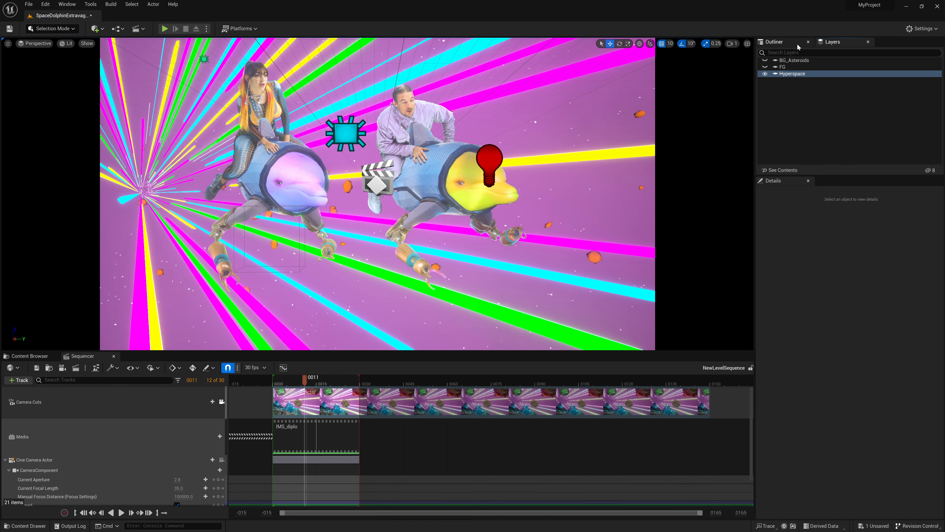
Select only BP_SpaceSphere in the actor list and toggle its visibility to check it, leaving it visible
click(797, 43)
scroll(842, 89, up, 3)
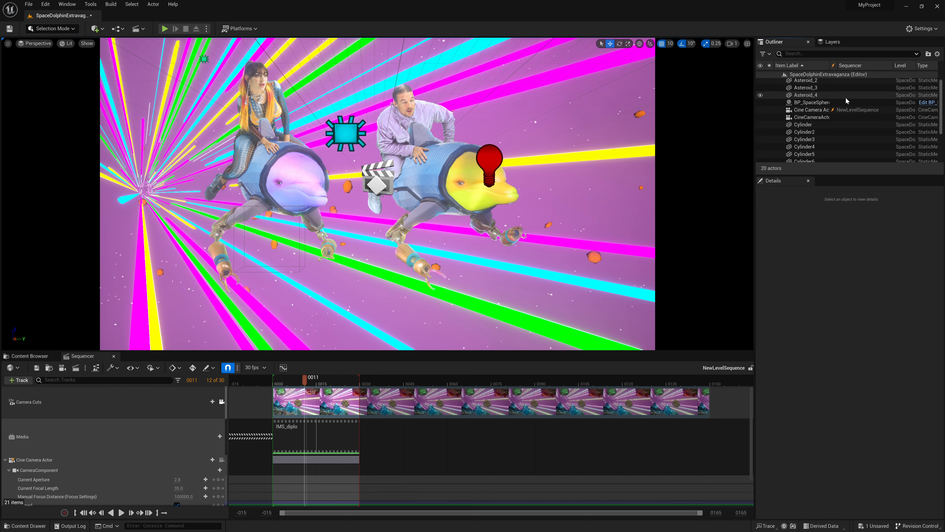
click(811, 102)
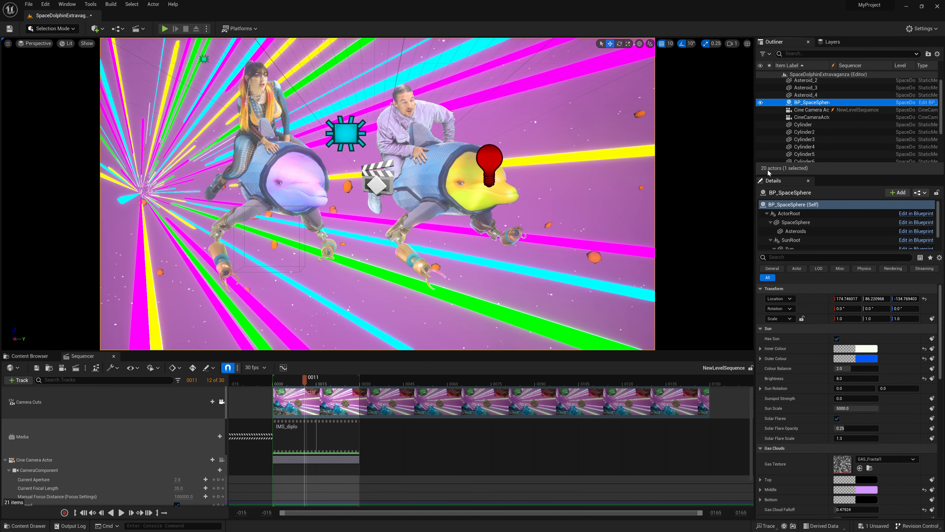
click(762, 104)
click(762, 103)
click(762, 104)
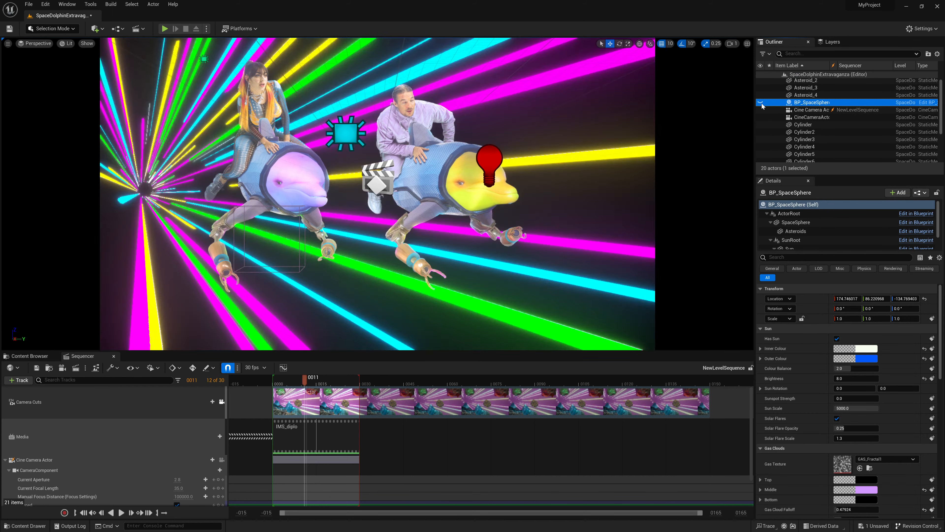
click(762, 104)
Add the selected BP_SpaceSphere to a new layer named Starfield
click(830, 41)
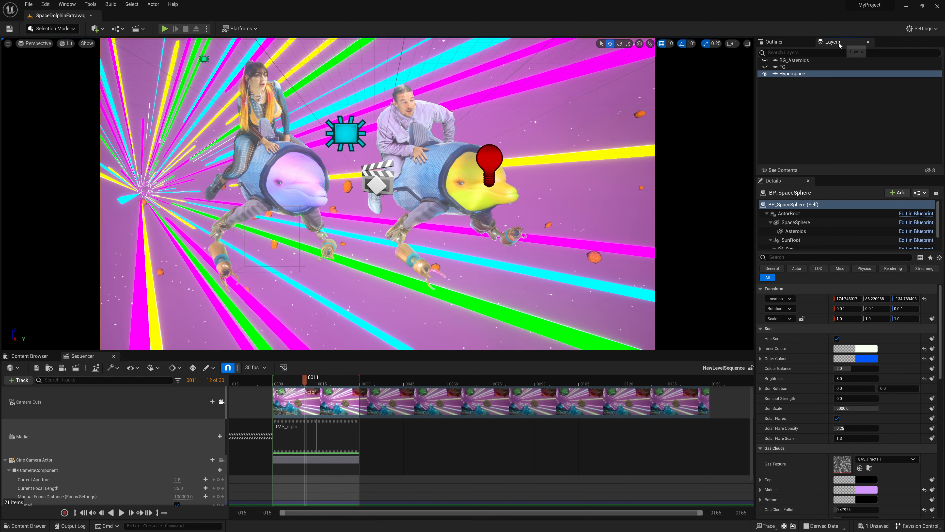
right_click(820, 121)
click(850, 142)
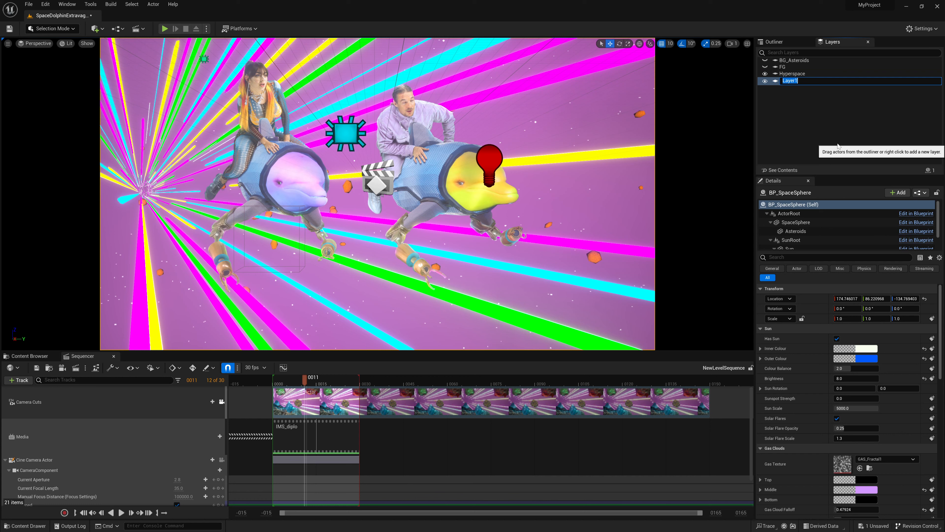
text(Starfield)
key(Return)
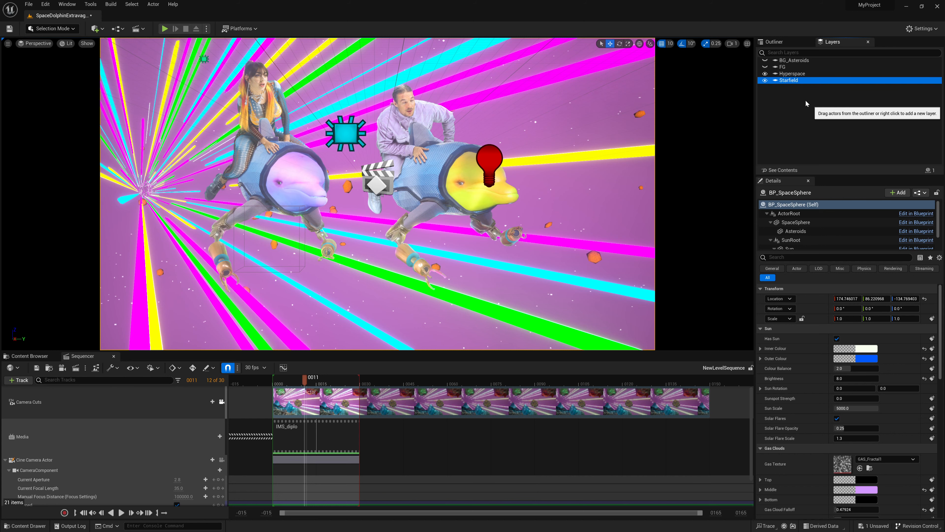
Toggle the visibility of the FG, BG_Asteroids, Hyperspace and Starfield layers to check each one, leaving all four visible
click(765, 67)
click(765, 60)
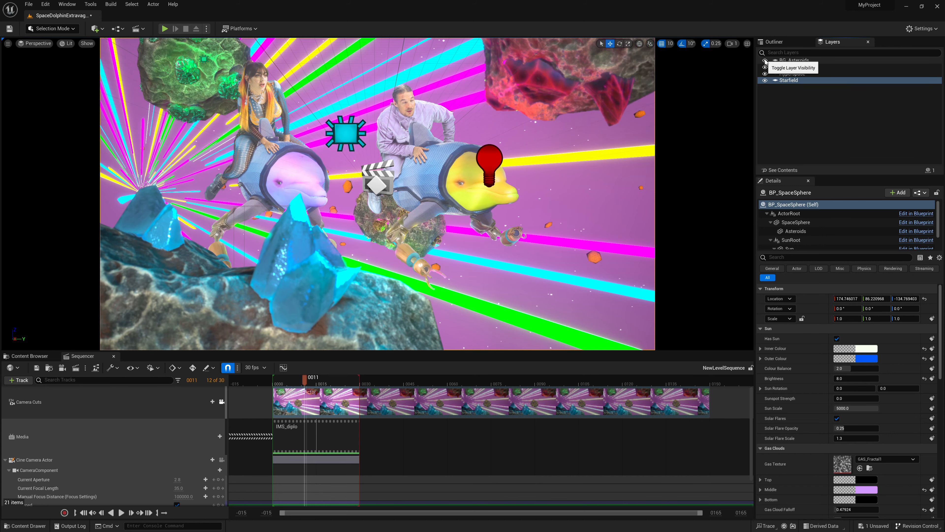
click(765, 61)
click(766, 67)
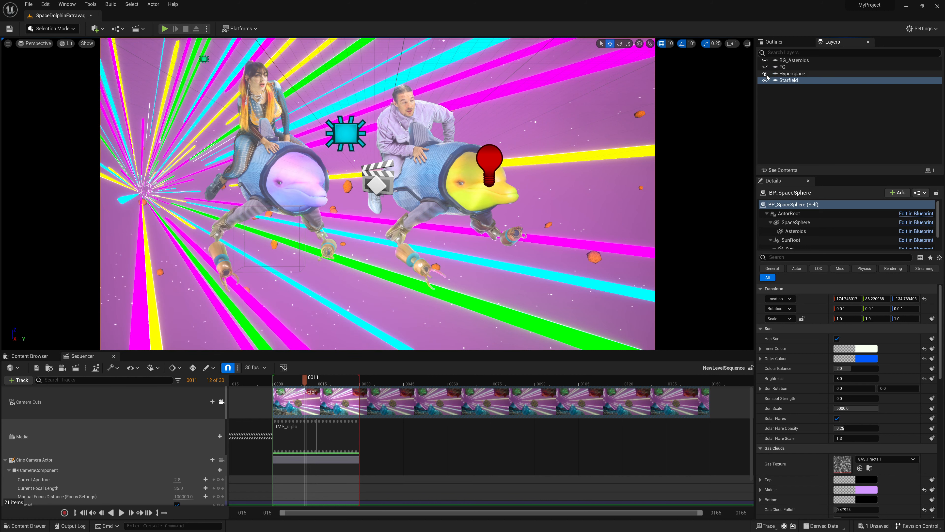
click(766, 74)
click(766, 73)
click(766, 80)
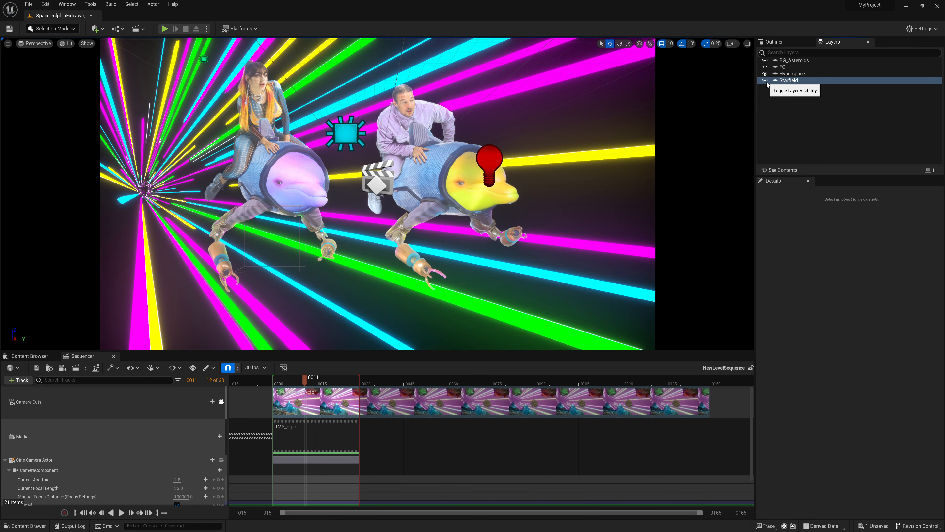
click(766, 81)
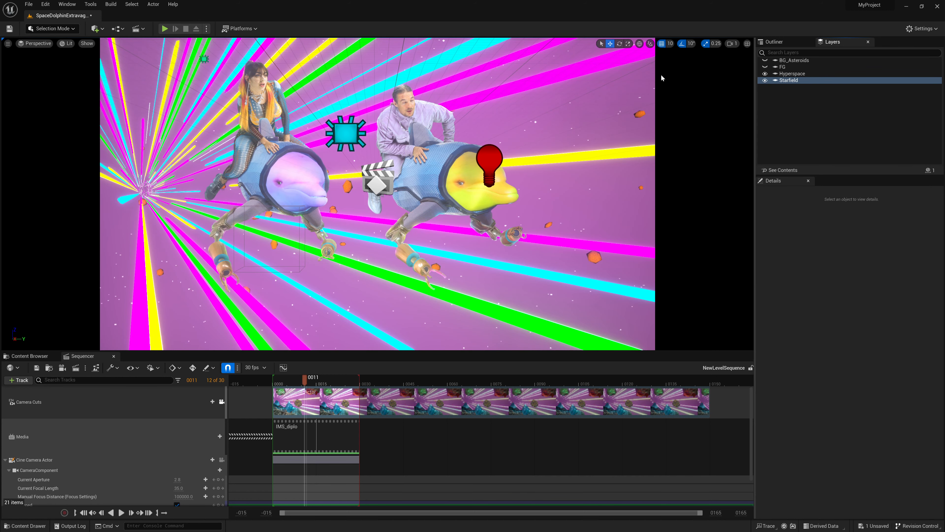
click(765, 67)
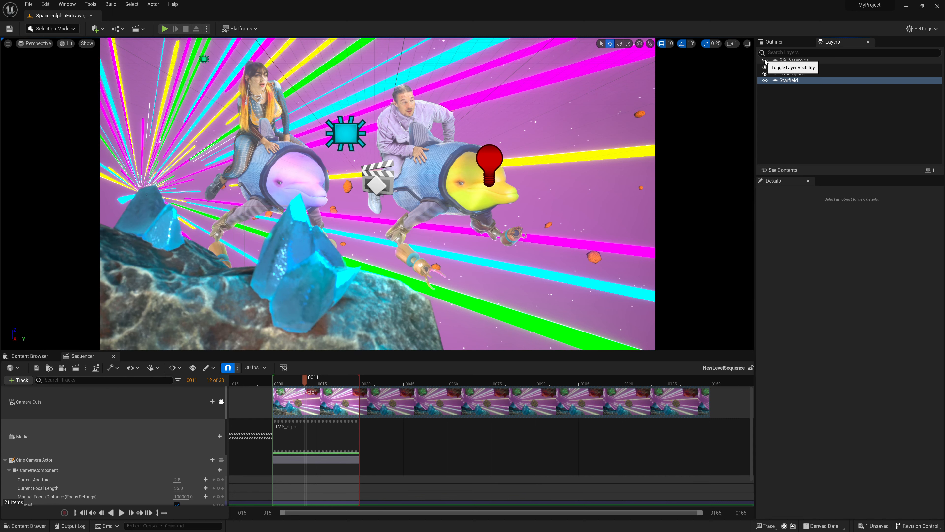
click(765, 61)
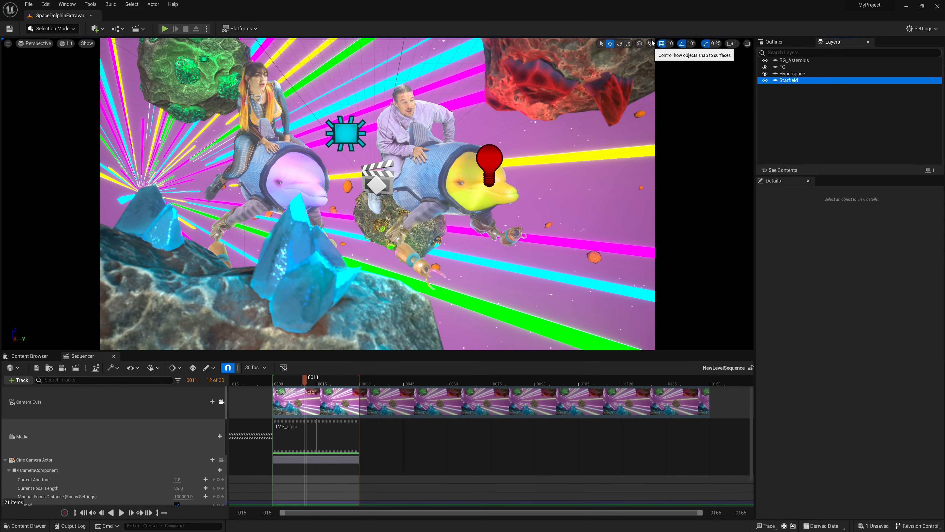
Save the level and open the Movie Render Queue with a job for NewLevelSequence
key(ctrl+s)
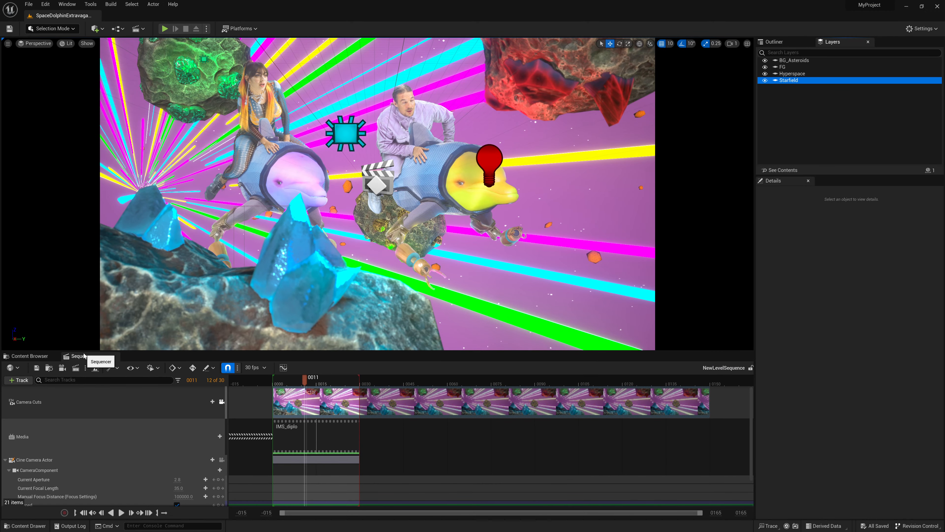
click(77, 366)
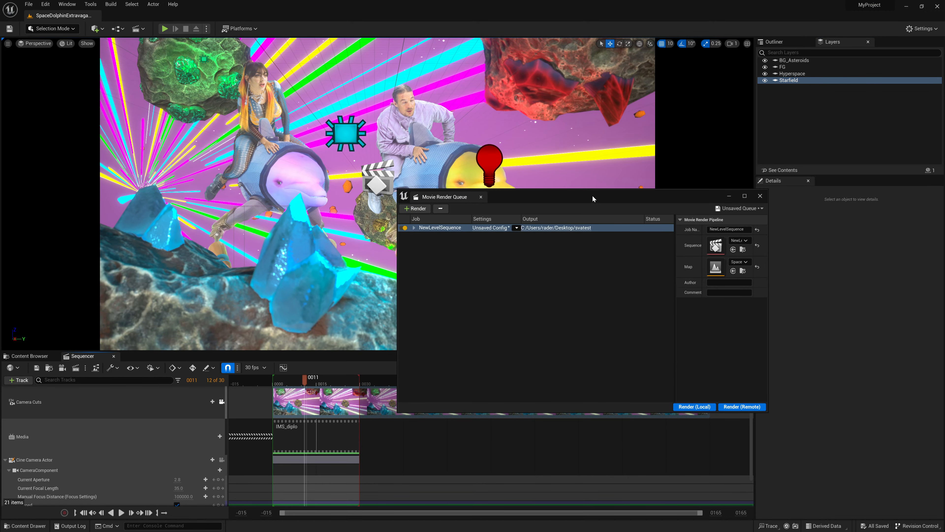
drag(592, 195, 490, 186)
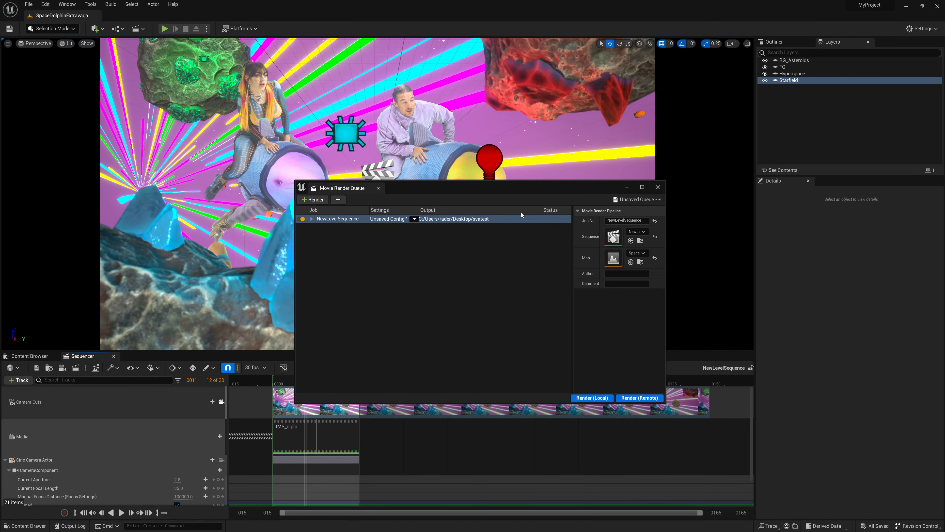
Open the render configuration of the NewLevelSequence job and remove the .jpg Sequence [8bit] export from it
click(388, 220)
click(404, 190)
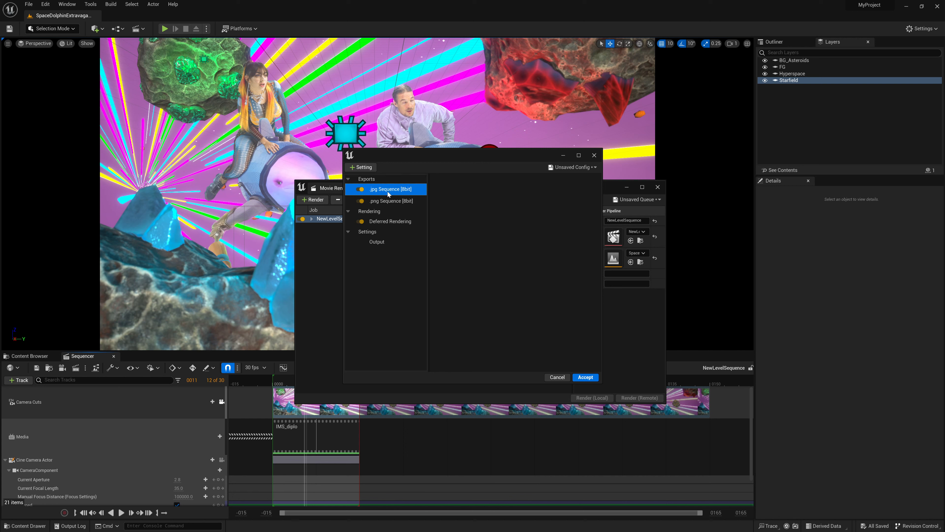
key(Delete)
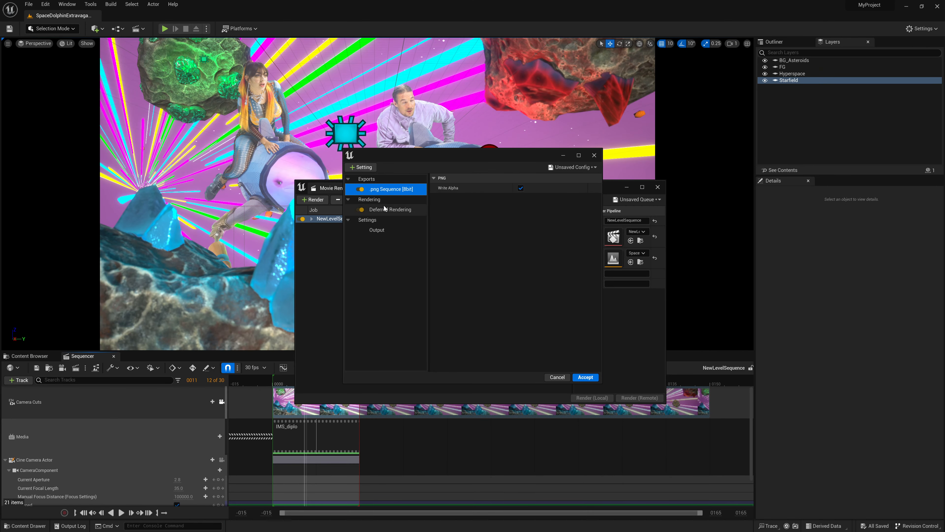
mouse_move(425, 151)
mouse_down()
mouse_move(427, 167)
mouse_move(434, 162)
mouse_up()
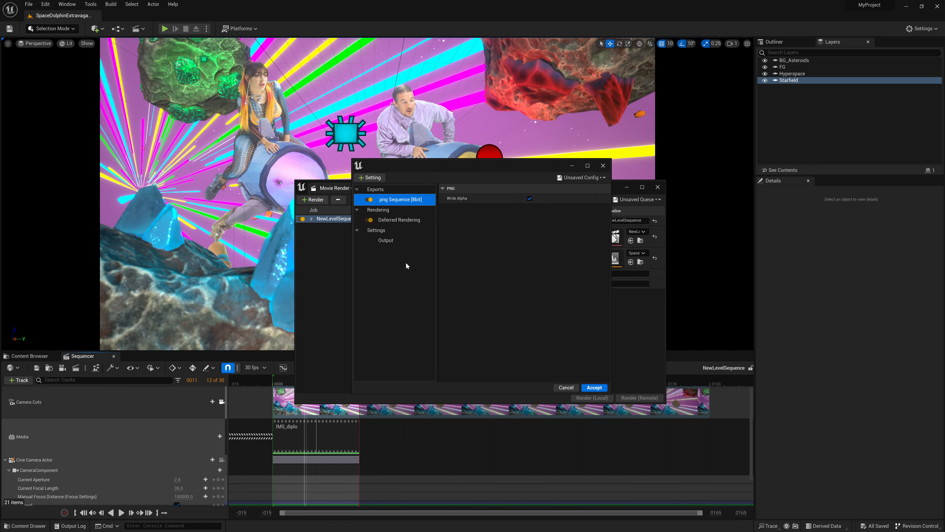
Review the Output settings of the render configuration, including the output directory path
click(406, 241)
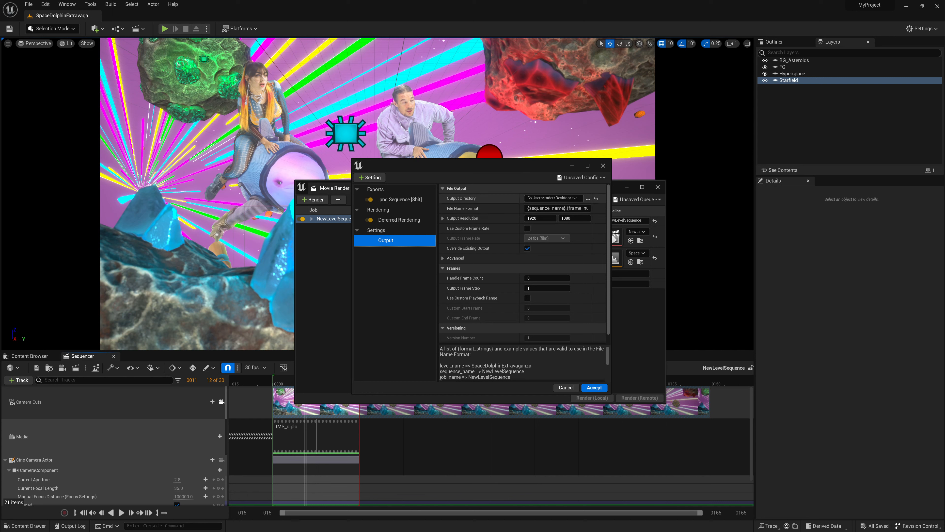
click(560, 198)
drag(564, 198, 581, 198)
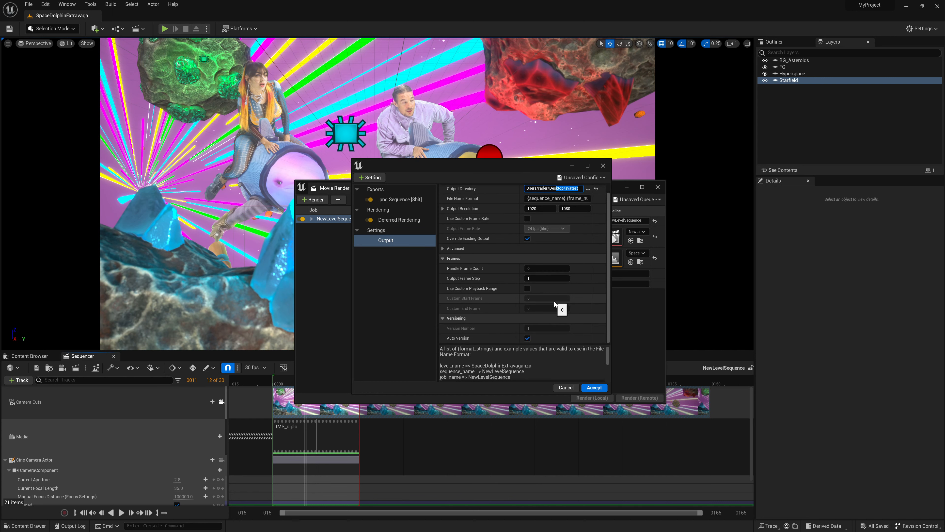
In the Deferred Rendering settings, enable Accumulator Includes Alpha and add four Actor Layers elements under Stencil Clip Layers
click(405, 221)
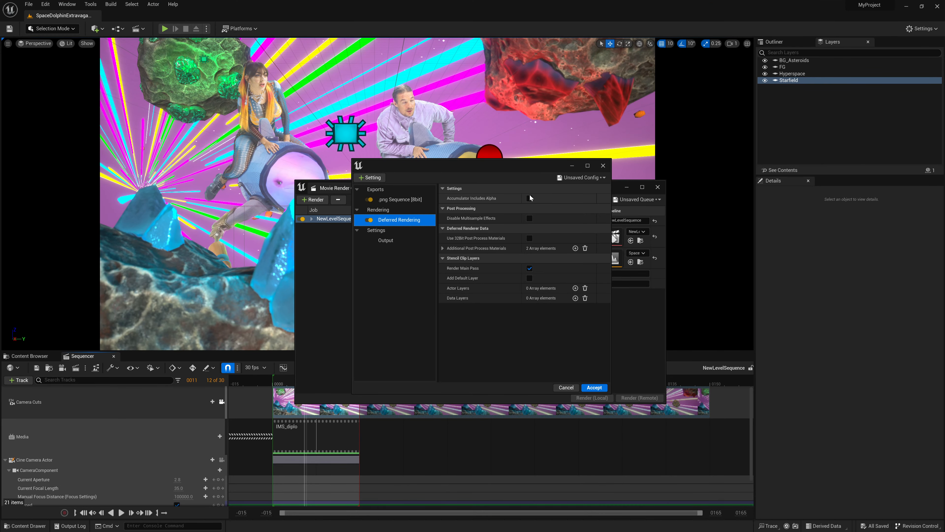
click(530, 197)
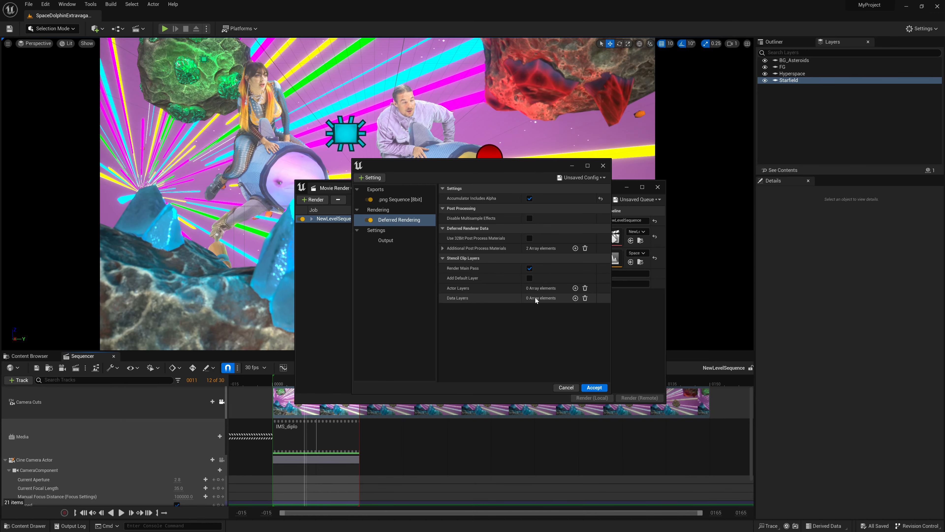
click(575, 288)
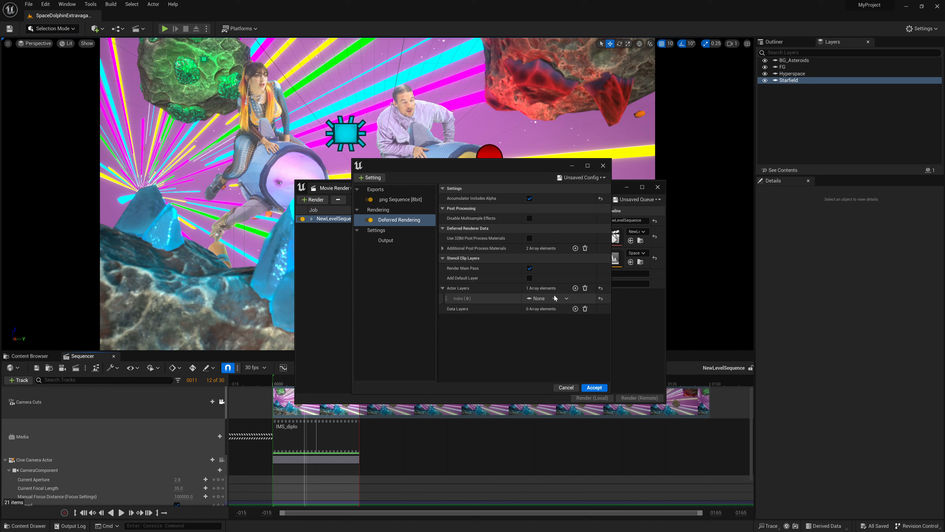
click(576, 288)
click(575, 287)
click(575, 287)
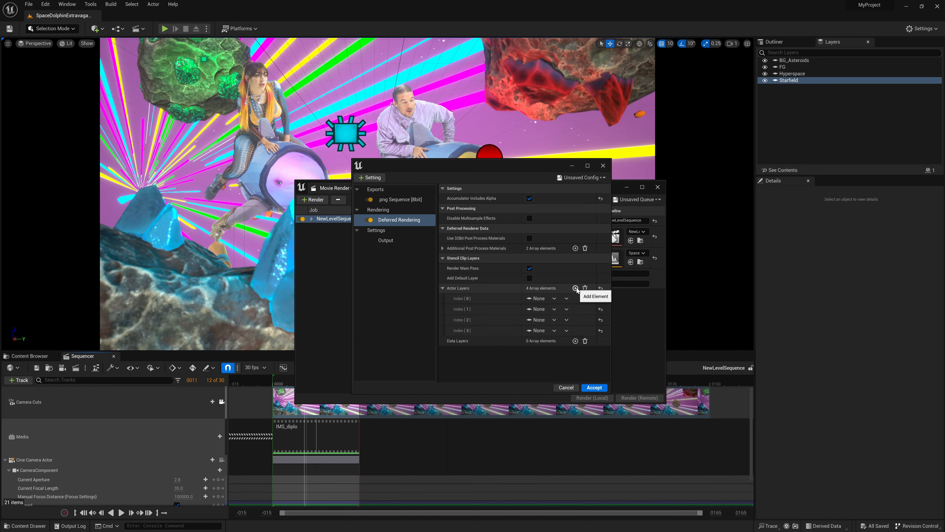
Assign the FG, BG_Asteroids, Hyperspace and Starfield layers to Actor Layers indices 0 to 3, in that order
click(541, 299)
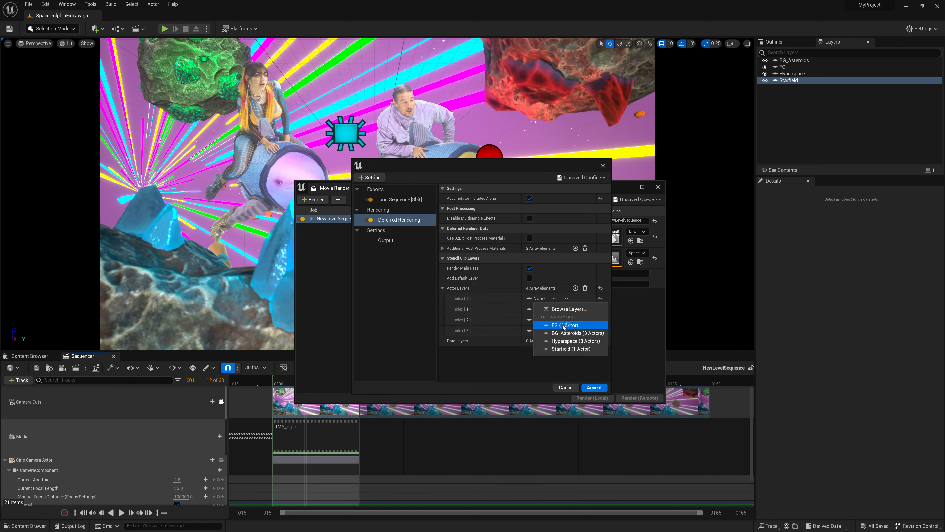
click(557, 325)
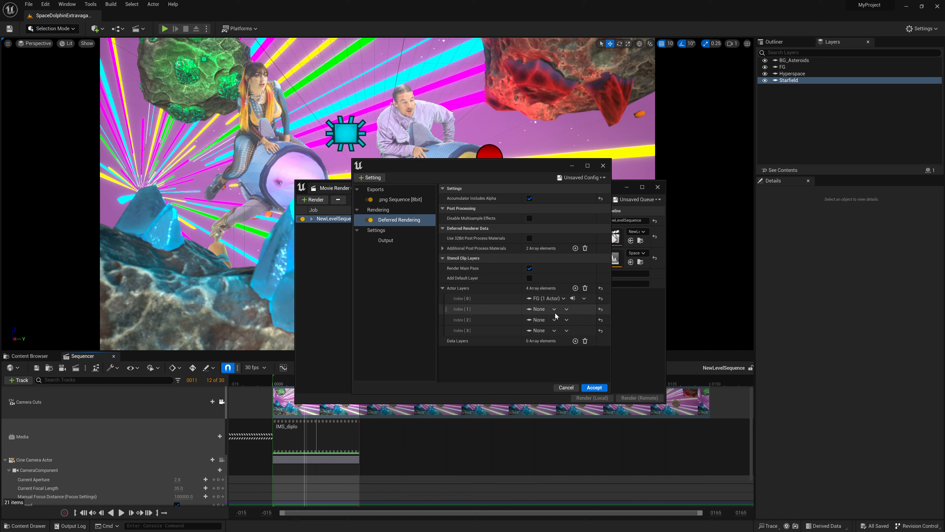
click(551, 309)
click(559, 343)
click(553, 319)
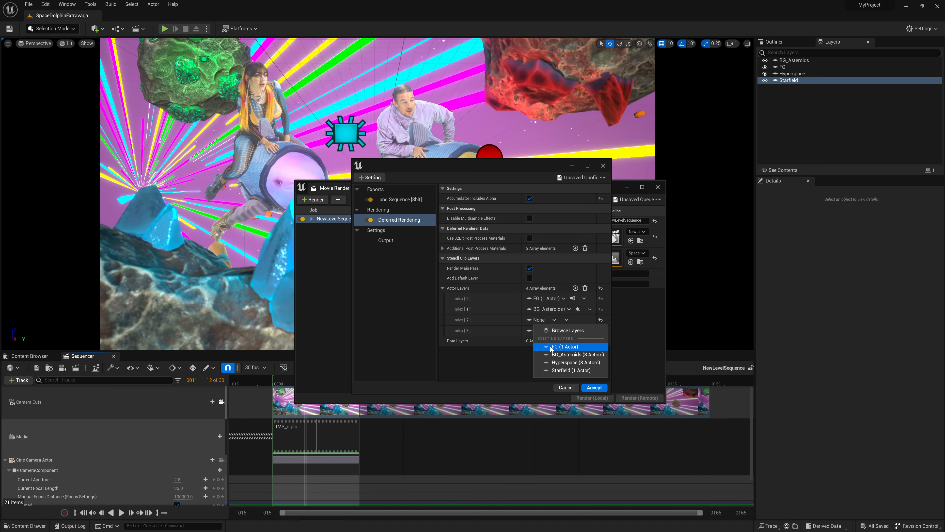
click(569, 362)
click(539, 331)
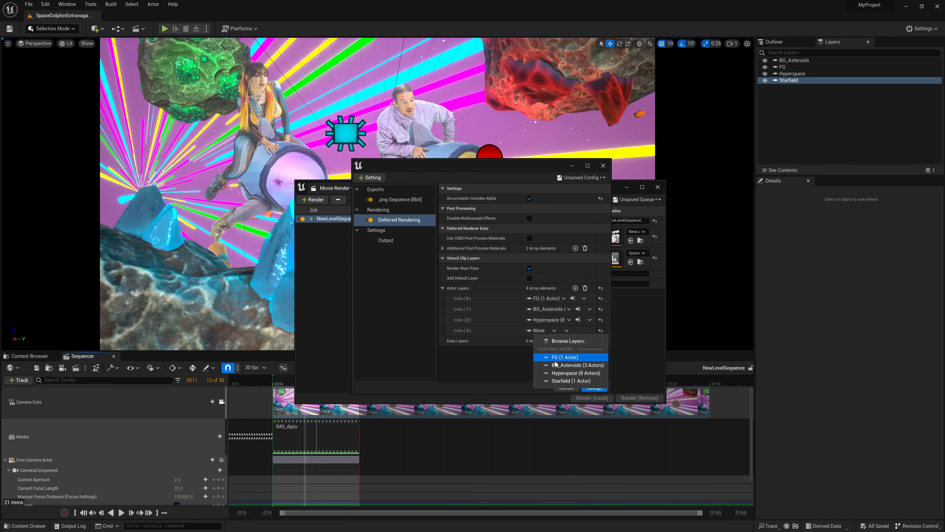
click(557, 383)
click(551, 330)
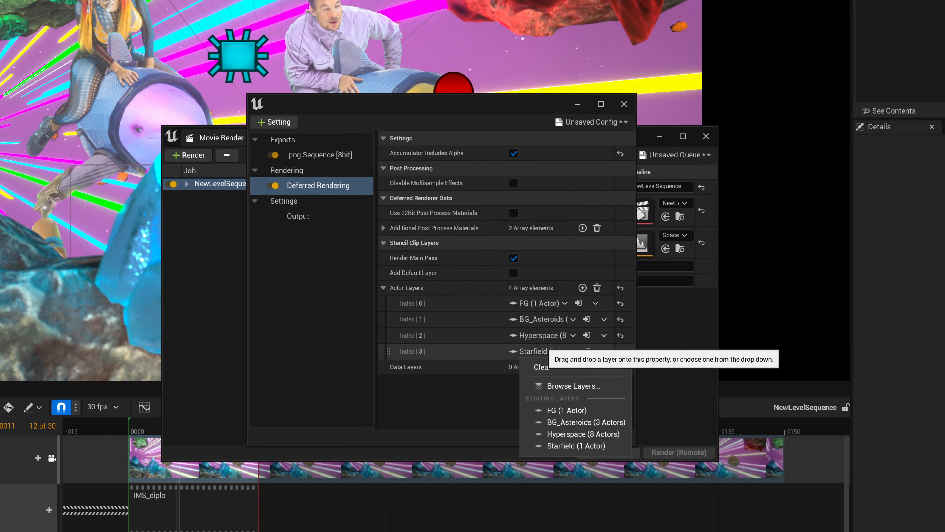
click(546, 351)
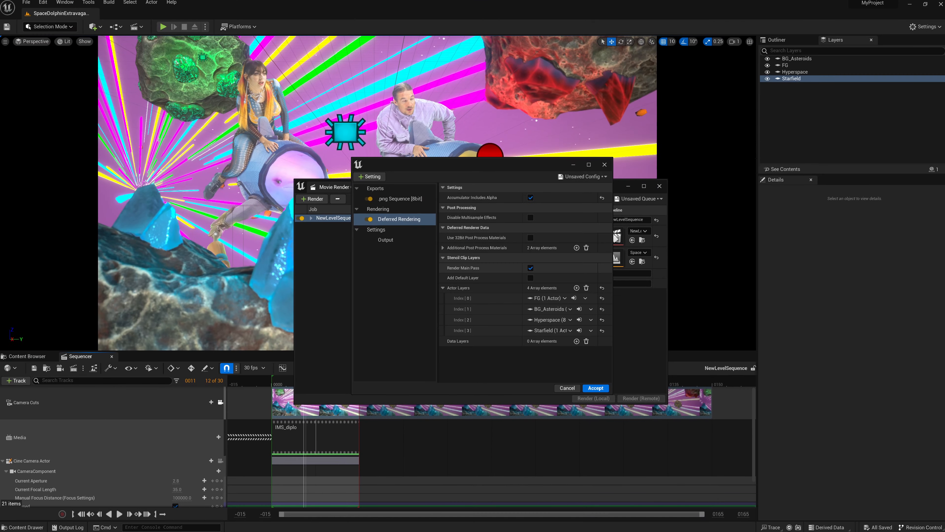
Accept the render configuration and render the queue locally
click(594, 388)
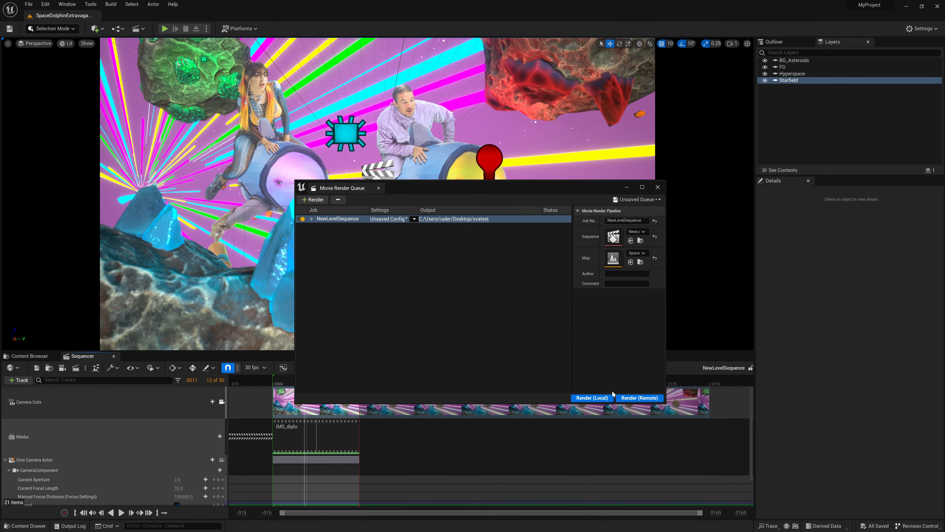
drag(559, 193, 556, 186)
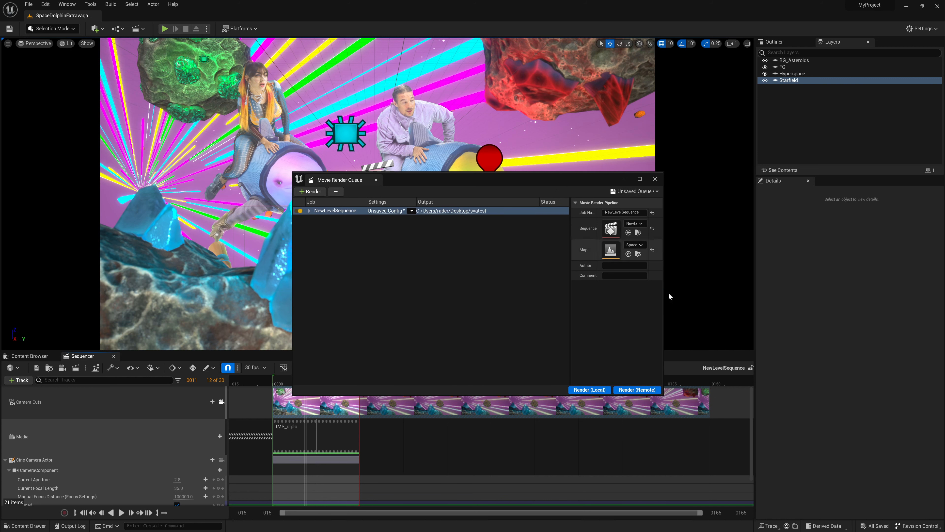
click(588, 389)
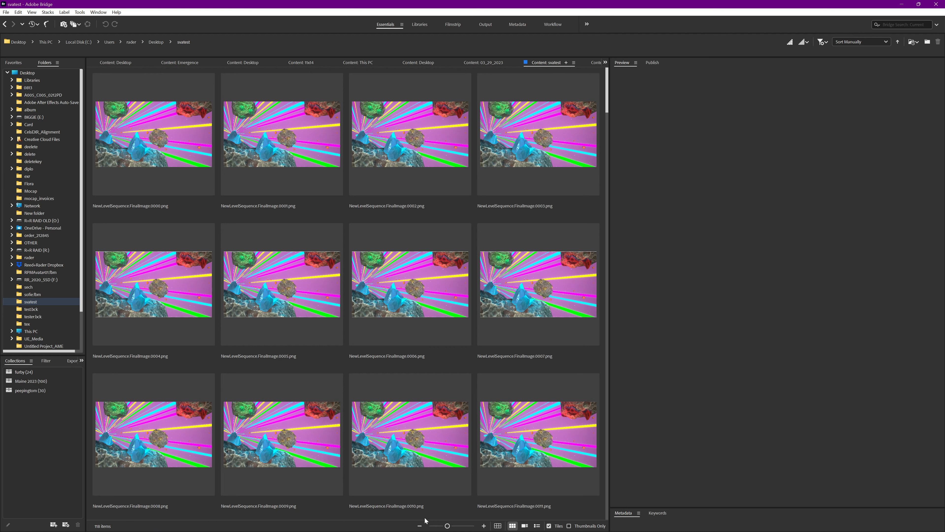
In Adobe Bridge, shrink the thumbnails, widen the content area and examine the rendered PNG passes of each layer in the svatest folder
drag(441, 529, 439, 528)
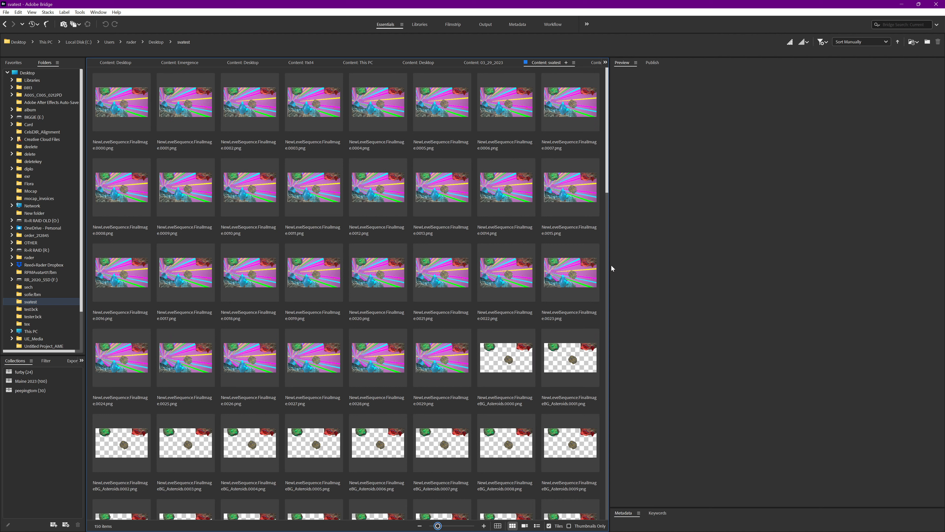
drag(610, 275, 706, 289)
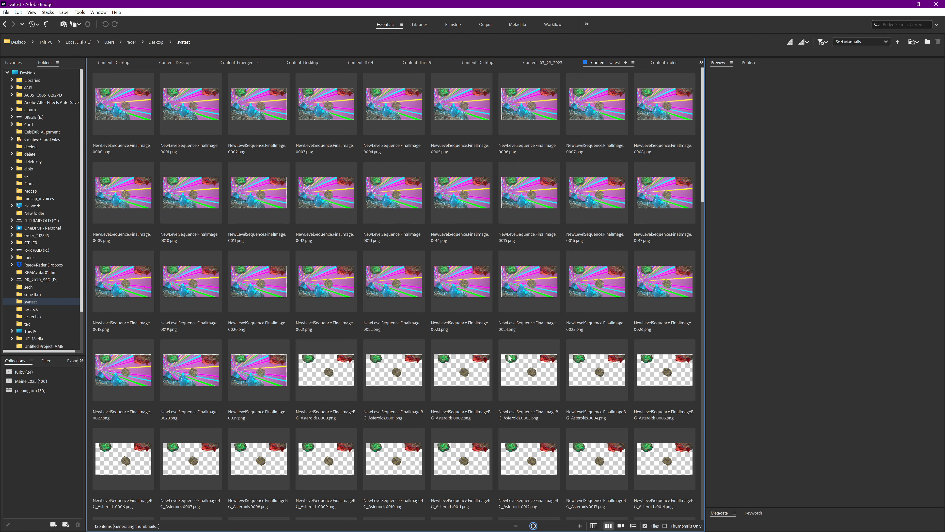
scroll(619, 388, down, 2)
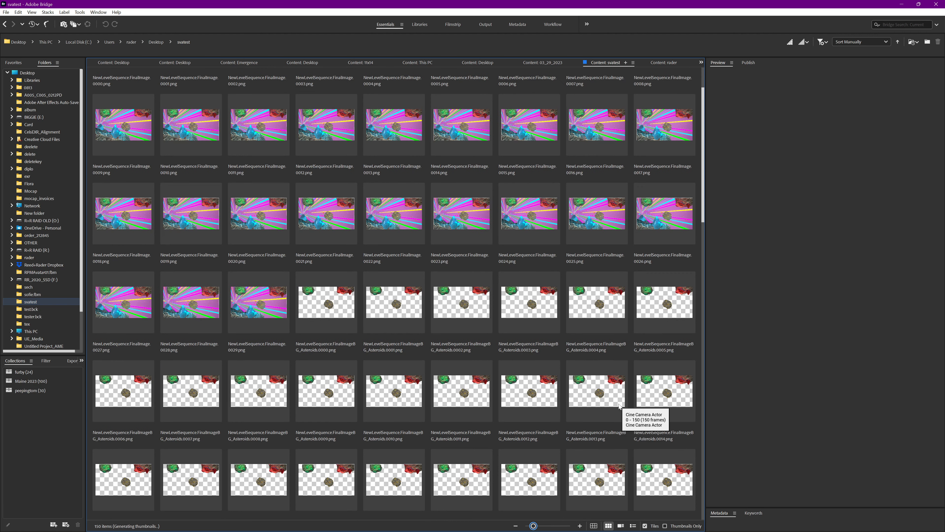
scroll(618, 403, down, 6)
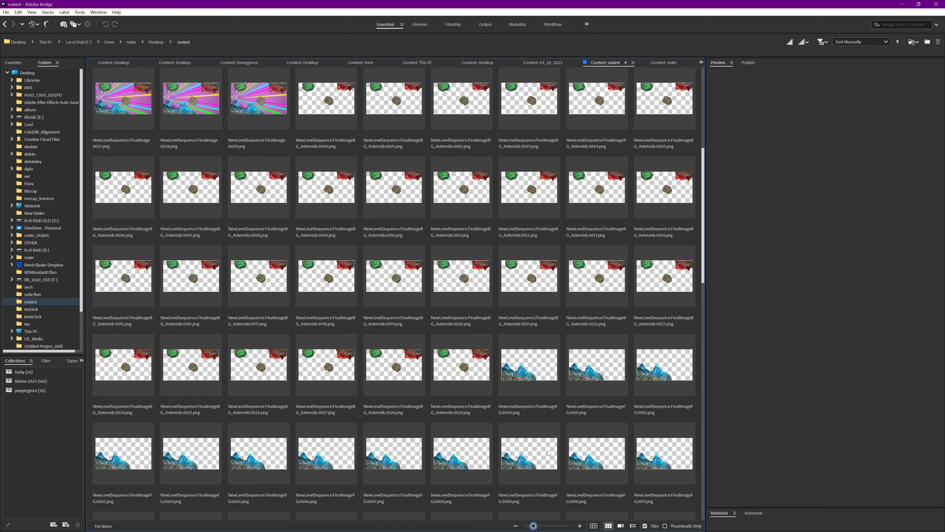
scroll(546, 456, down, 2)
scroll(510, 362, down, 2)
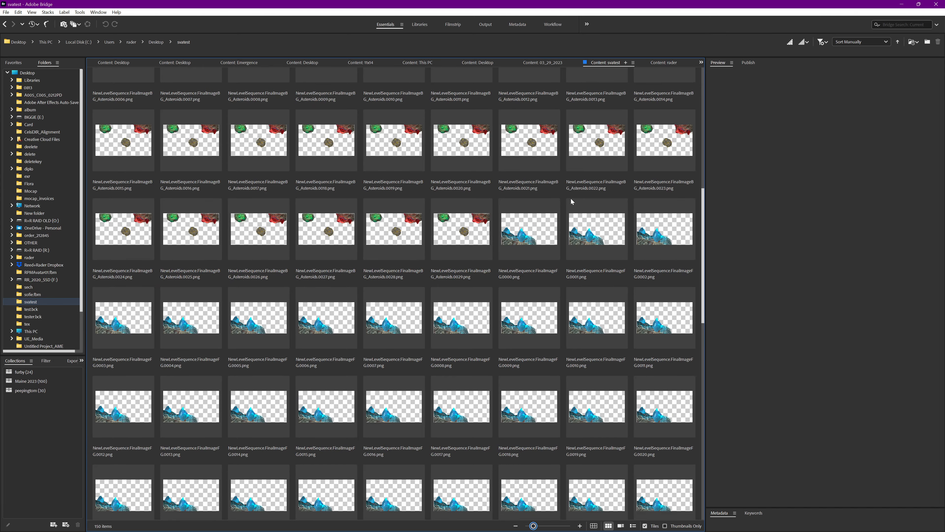
scroll(572, 201, up, 3)
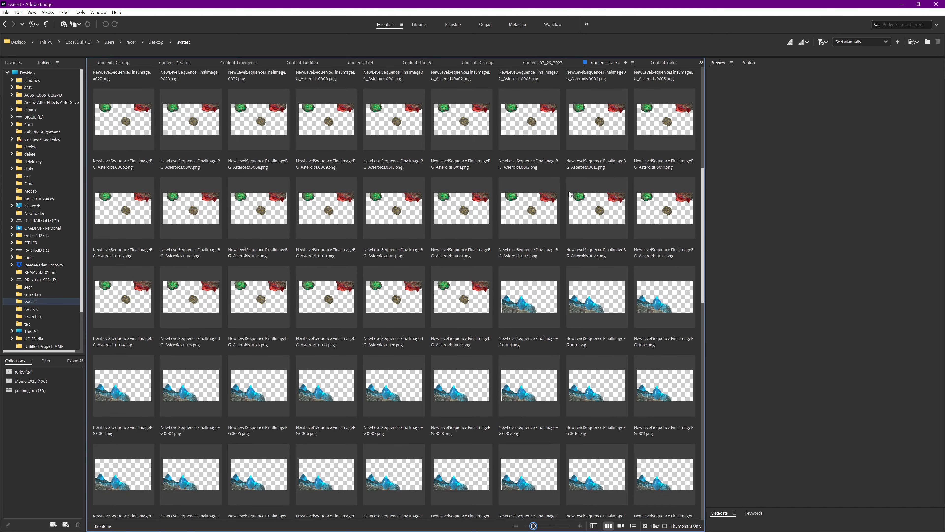
scroll(576, 233, up, 2)
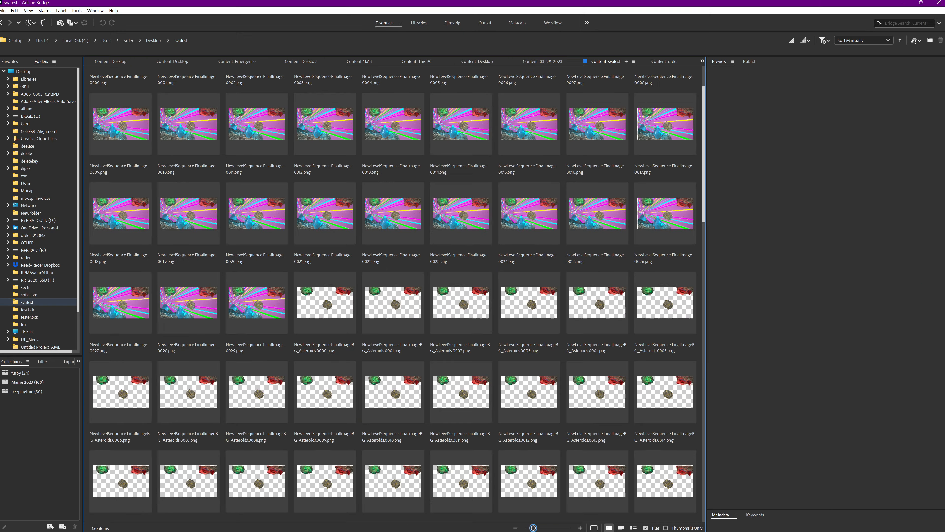
scroll(569, 365, down, 2)
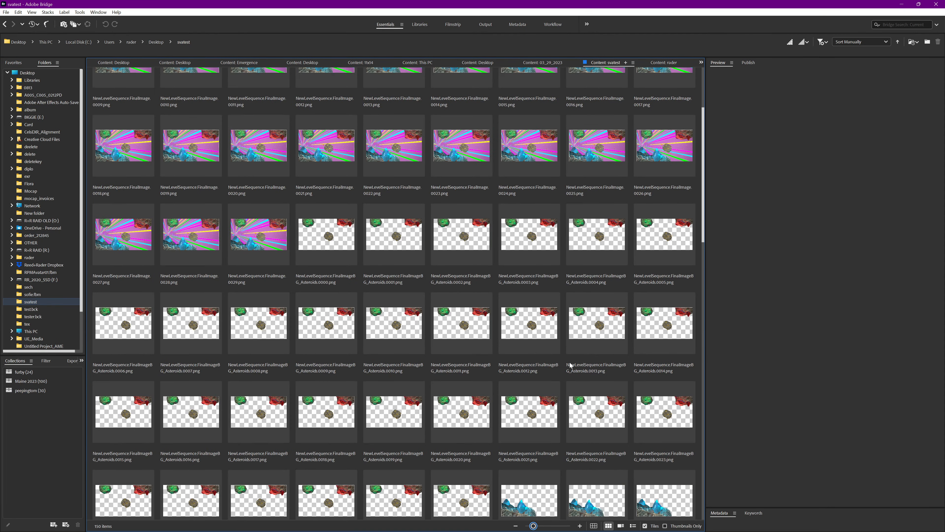
scroll(566, 372, down, 8)
scroll(562, 380, down, 8)
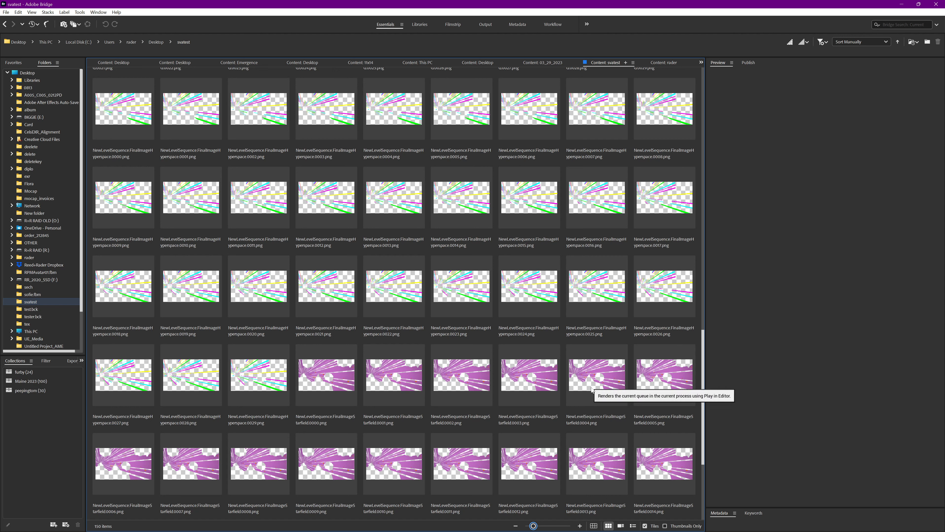
scroll(591, 389, down, 3)
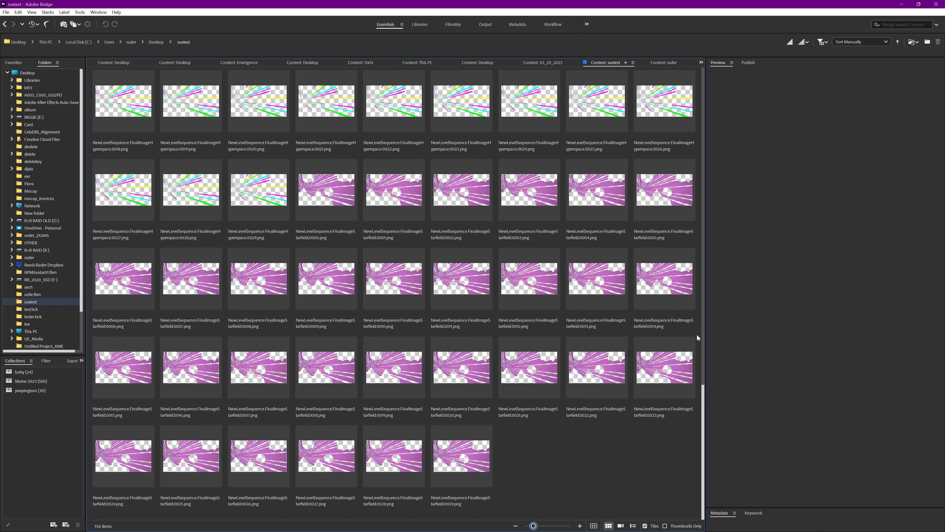
Enlarge the thumbnails and examine the full-scene frames and the BG_Asteroids frames with their transparency up close
click(550, 526)
click(558, 525)
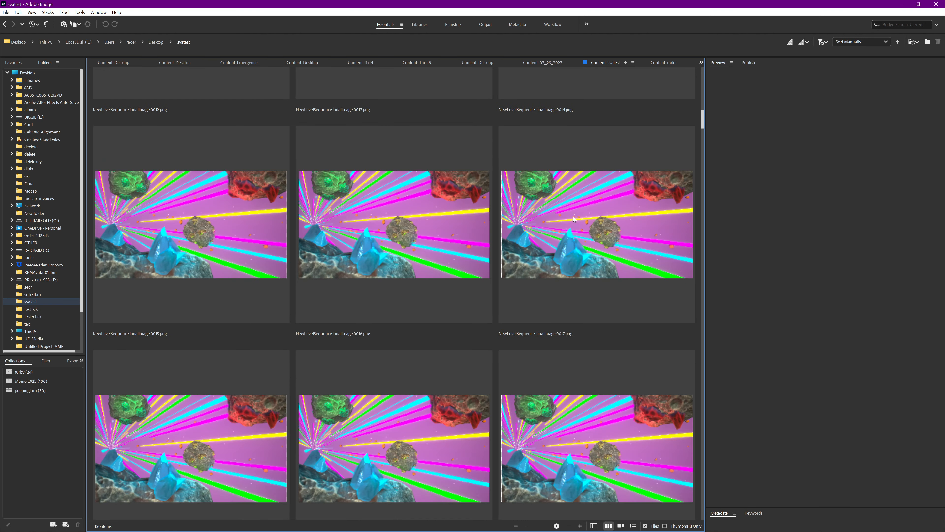
scroll(537, 283, down, 5)
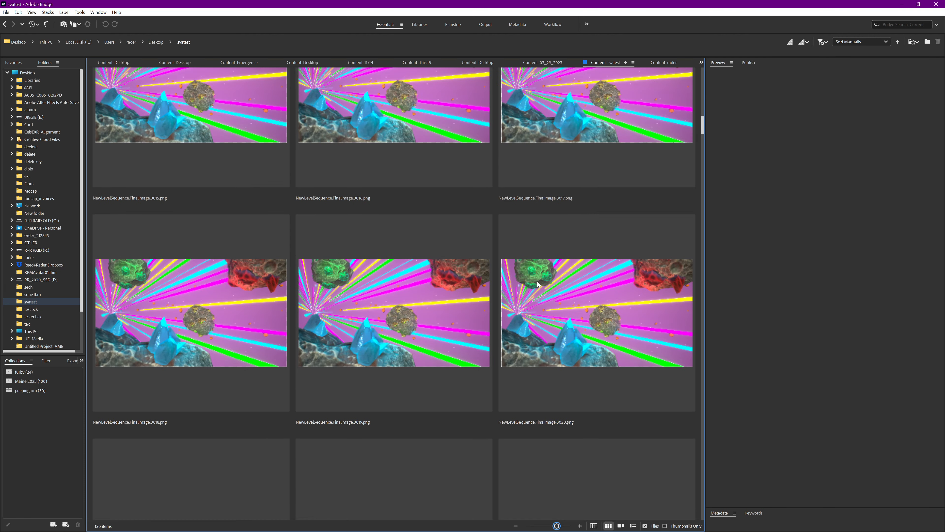
scroll(537, 283, down, 6)
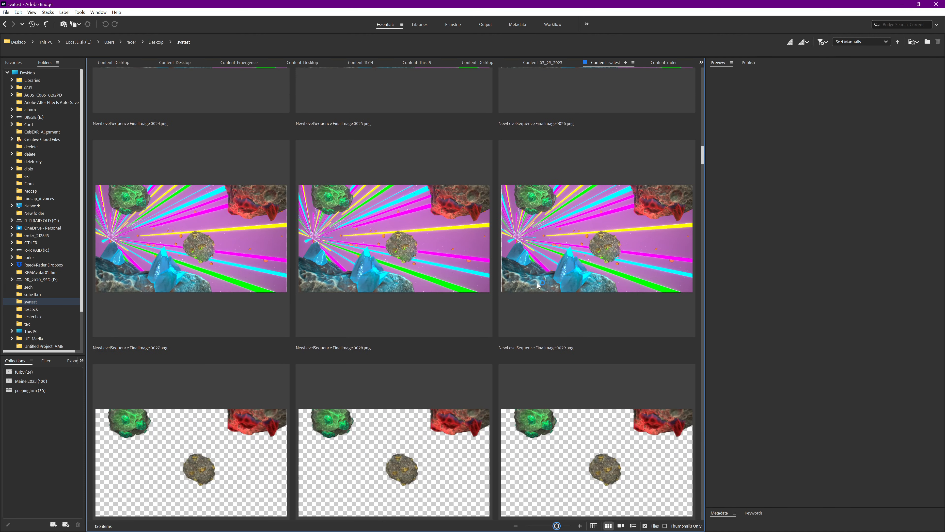
scroll(530, 227, down, 1)
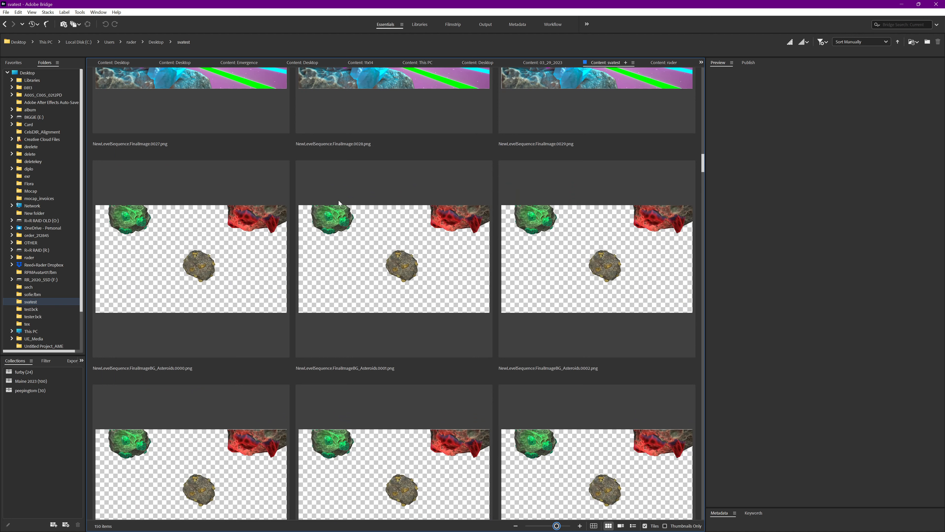
scroll(534, 316, down, 2)
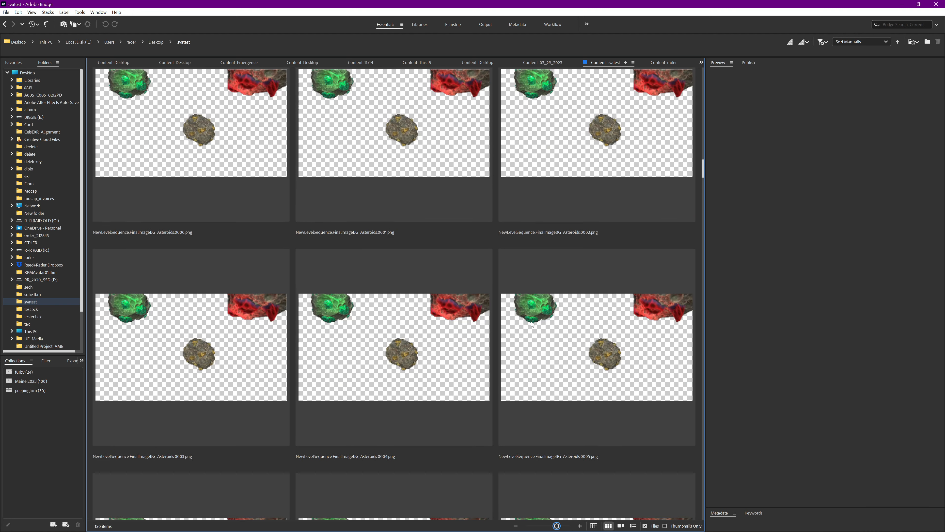
scroll(531, 322, down, 7)
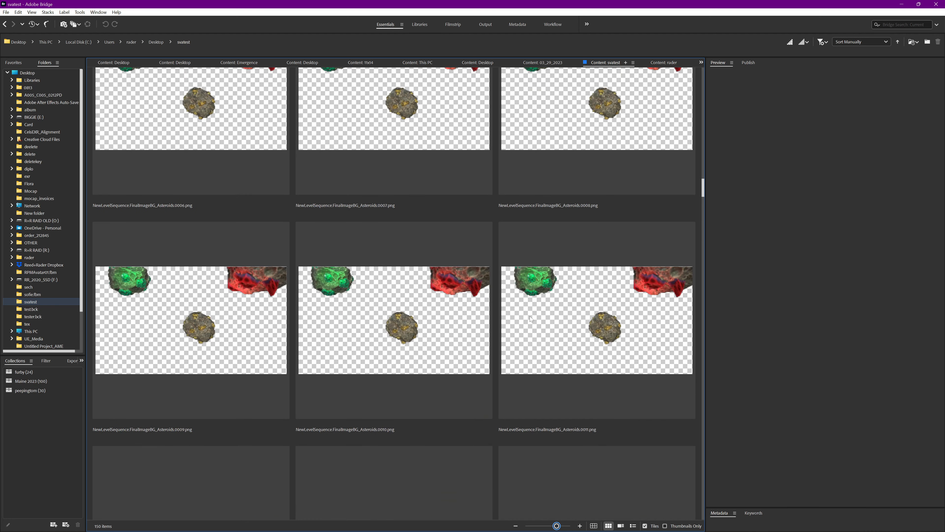
scroll(531, 319, down, 9)
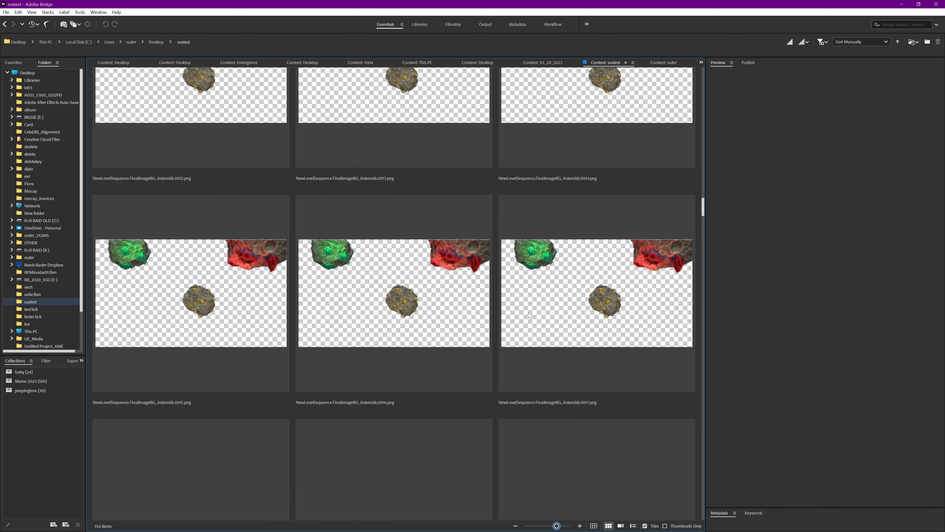
Examine the rest of the BG_Asteroids frames, plus the FG, Hyperspace and Starfield PNG sequences, checking each layer's transparency
scroll(530, 316, down, 8)
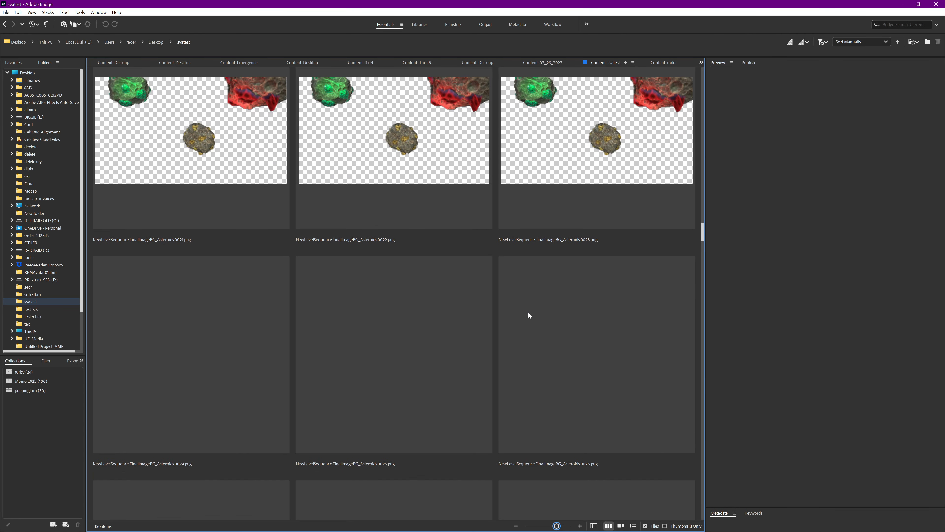
scroll(521, 319, down, 7)
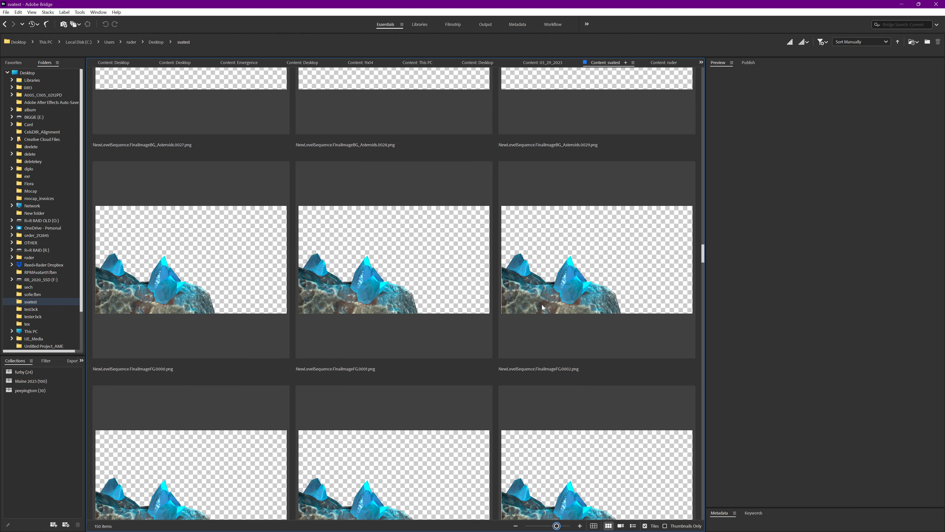
scroll(538, 335, down, 12)
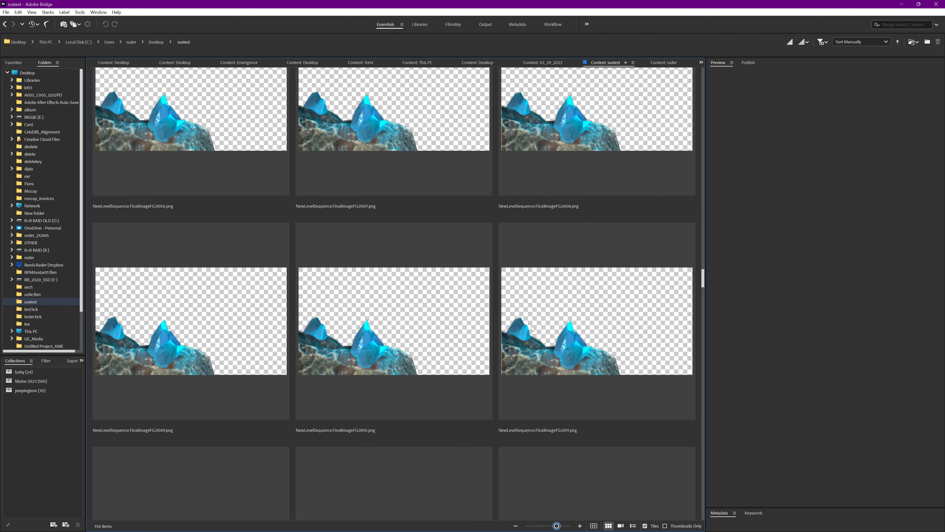
scroll(512, 320, down, 16)
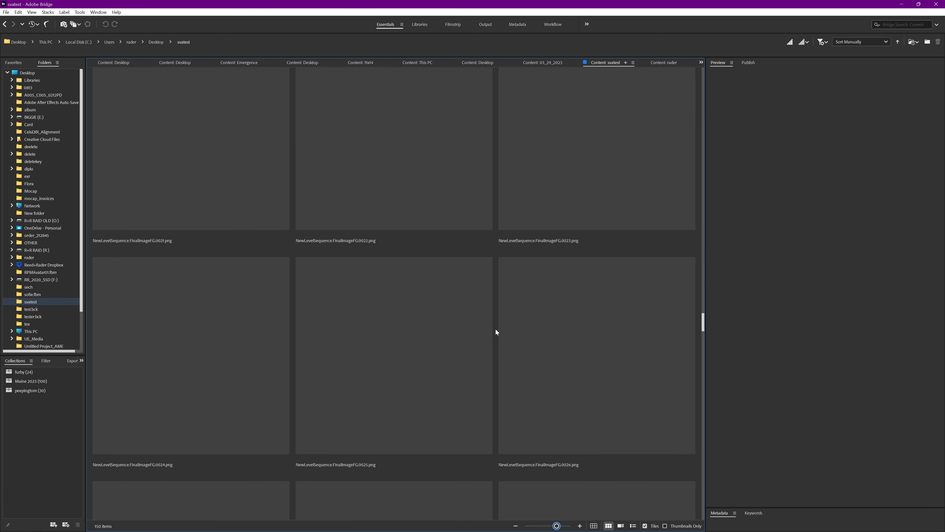
scroll(496, 331, down, 1)
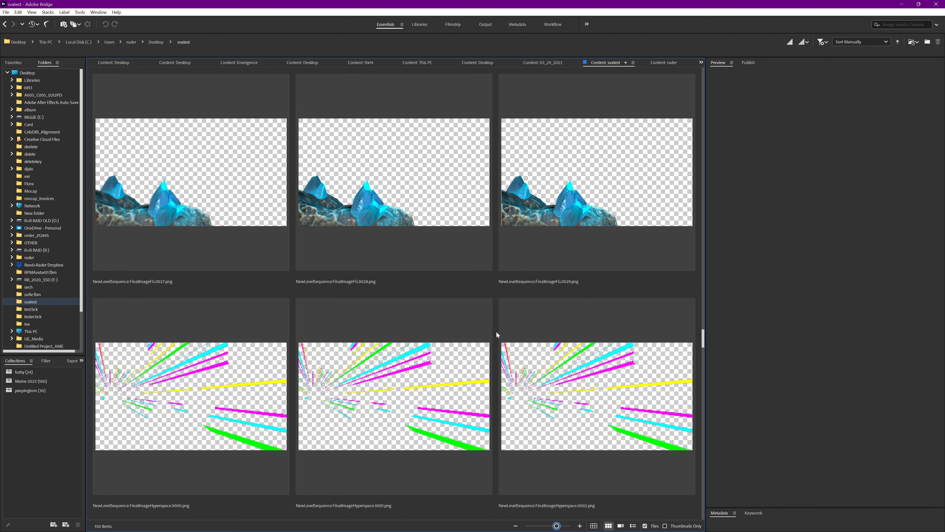
scroll(490, 348, down, 8)
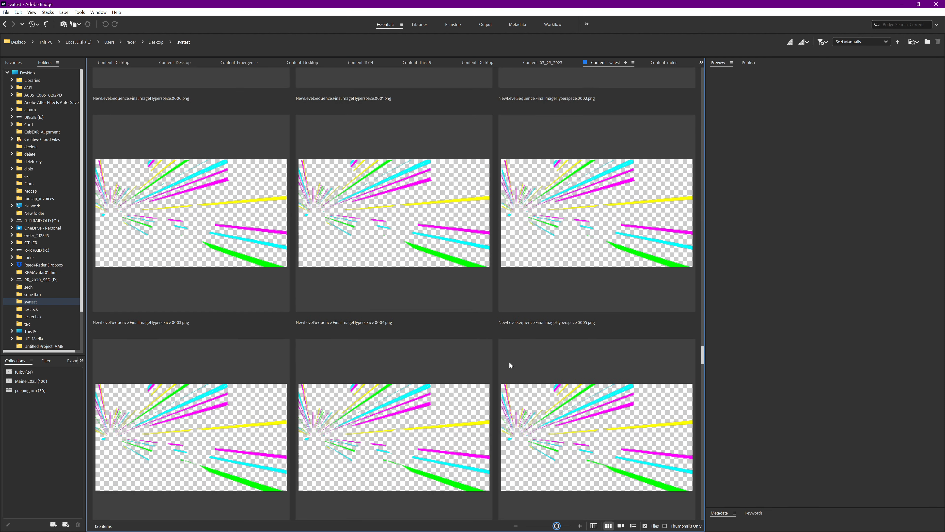
scroll(506, 361, down, 20)
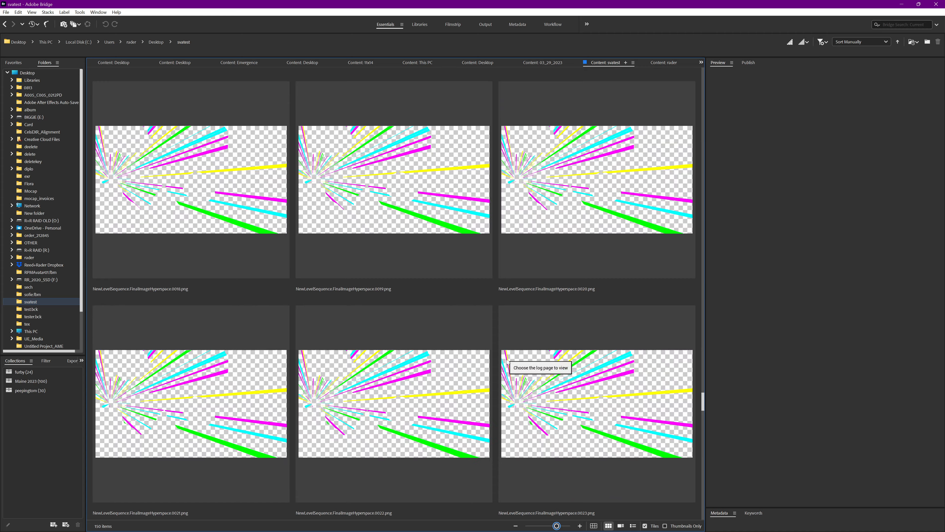
scroll(506, 360, down, 6)
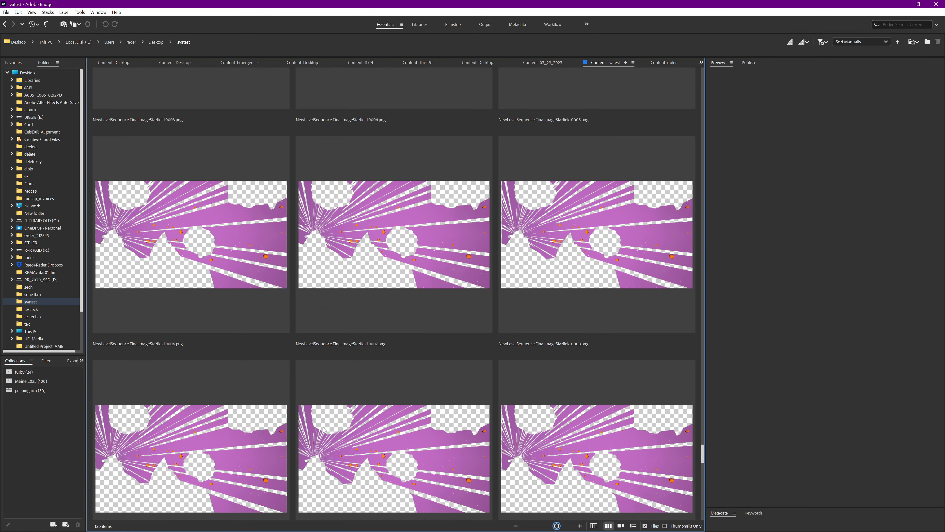
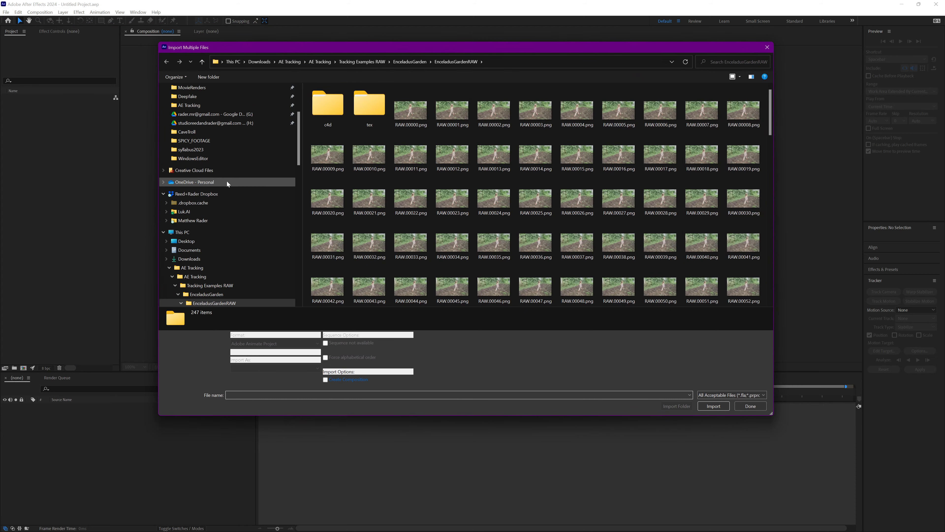
In After Effects, import the full-scene NewLevelSequence.FinalImage frames as a PNG sequence from the Desktop's svatest folder
scroll(227, 166, up, 4)
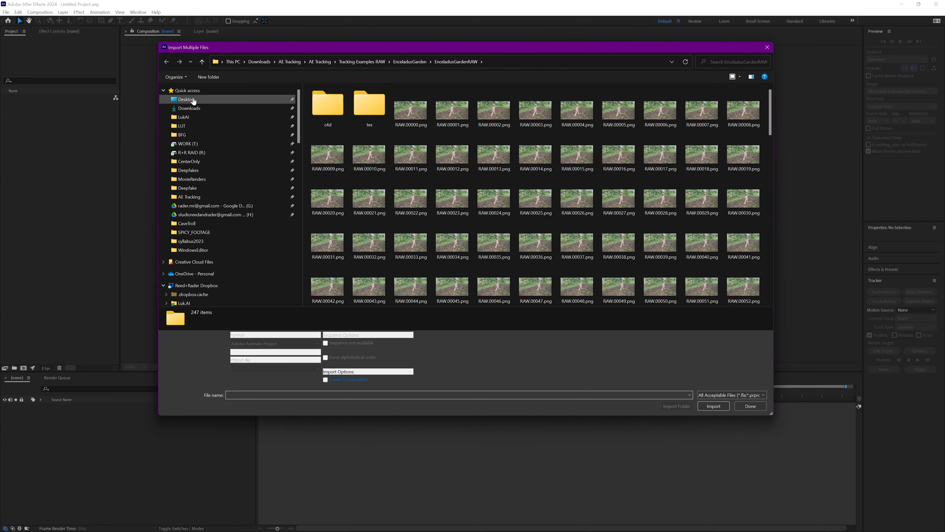
click(220, 100)
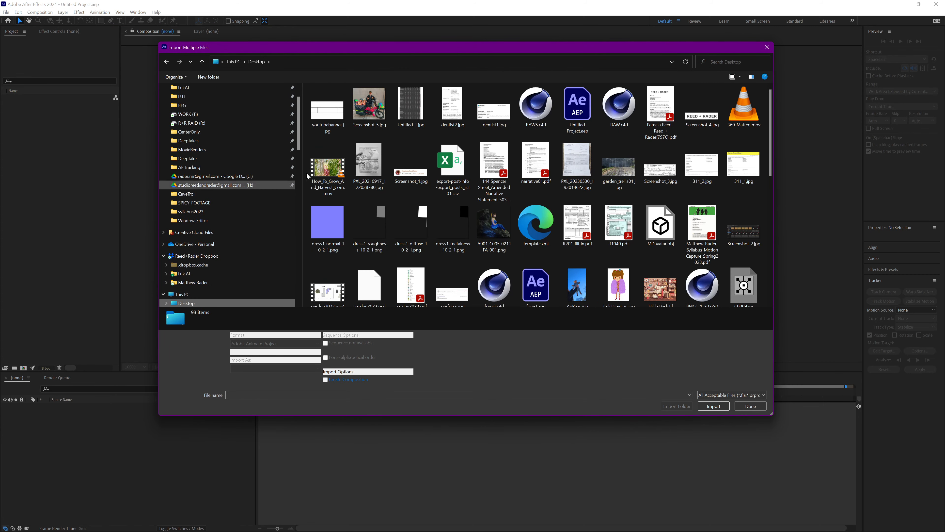
scroll(471, 182, down, 10)
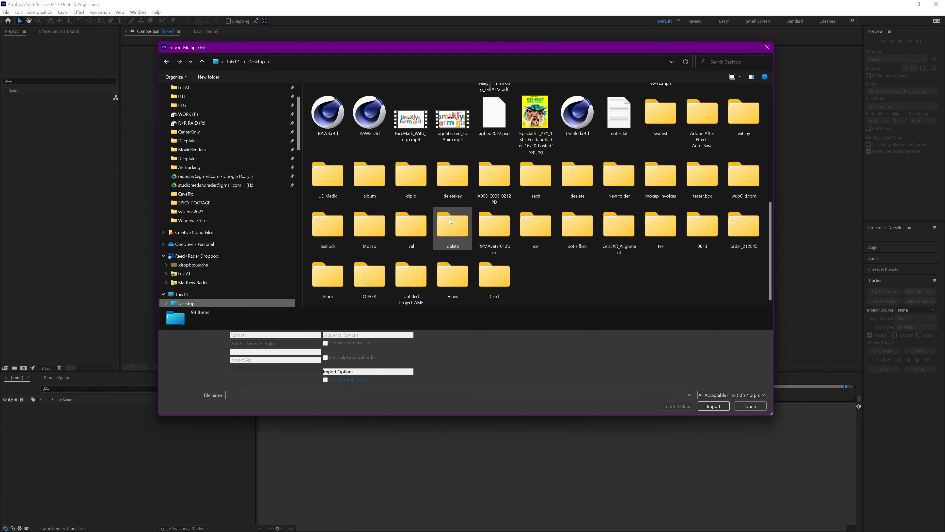
click(166, 303)
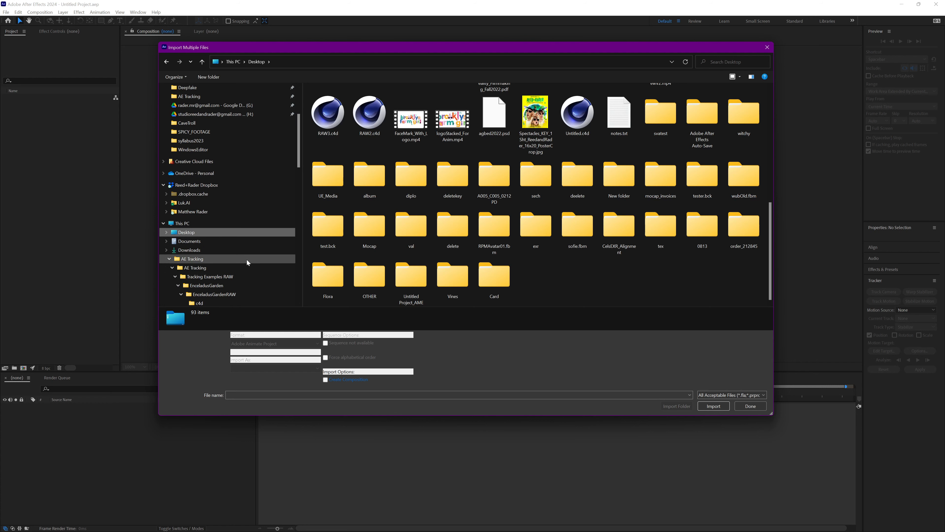
scroll(167, 224, down, 5)
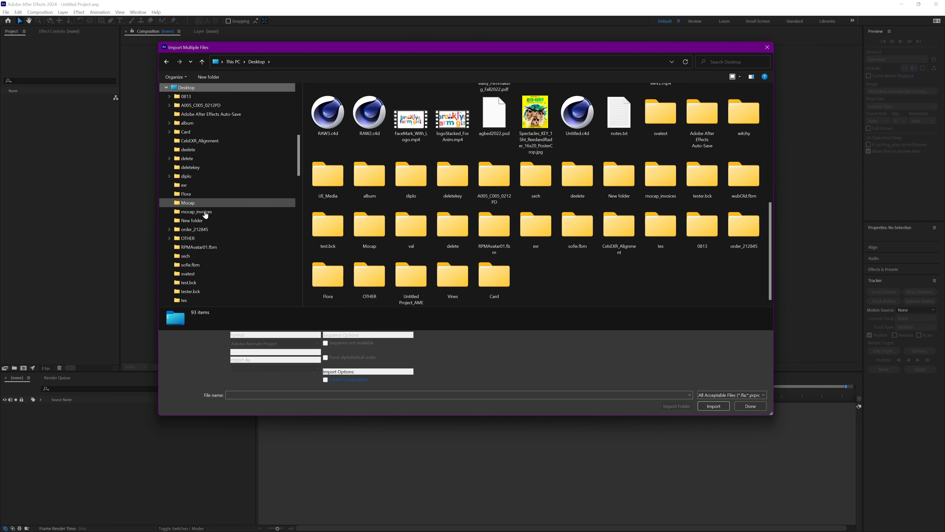
click(202, 274)
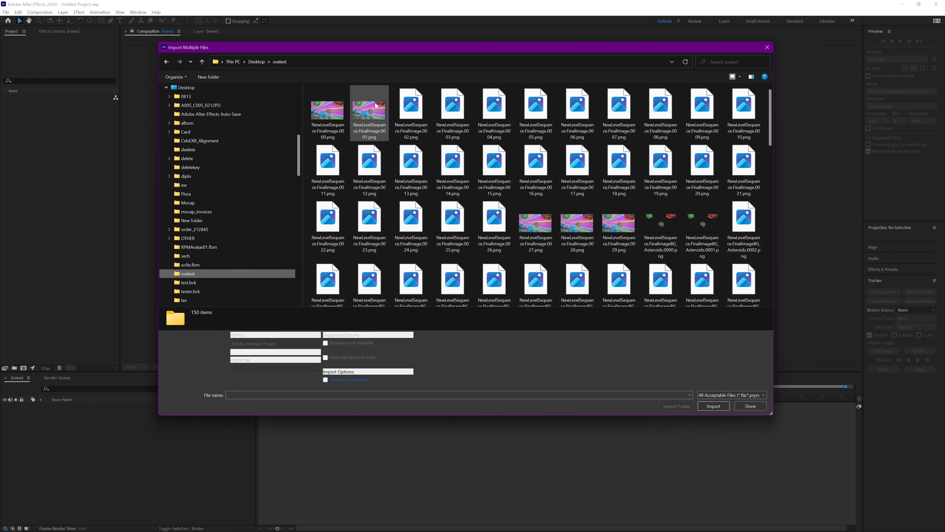
click(327, 112)
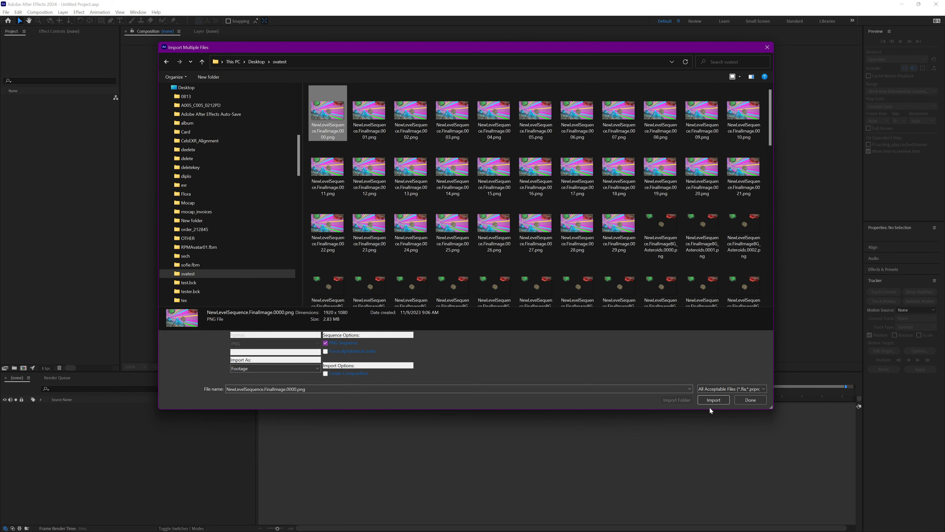
click(713, 400)
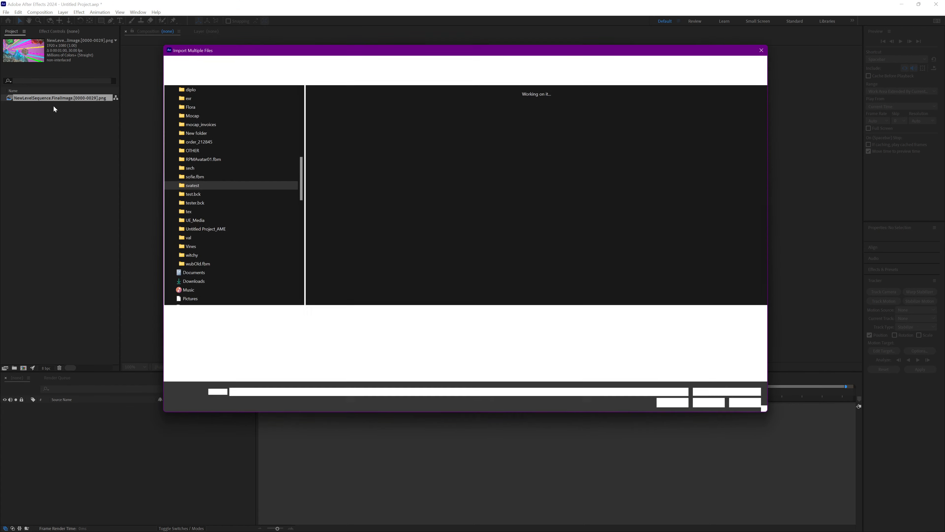
Import the BG_Asteroids and FG frames from the svatest folder as separate PNG sequences
click(668, 224)
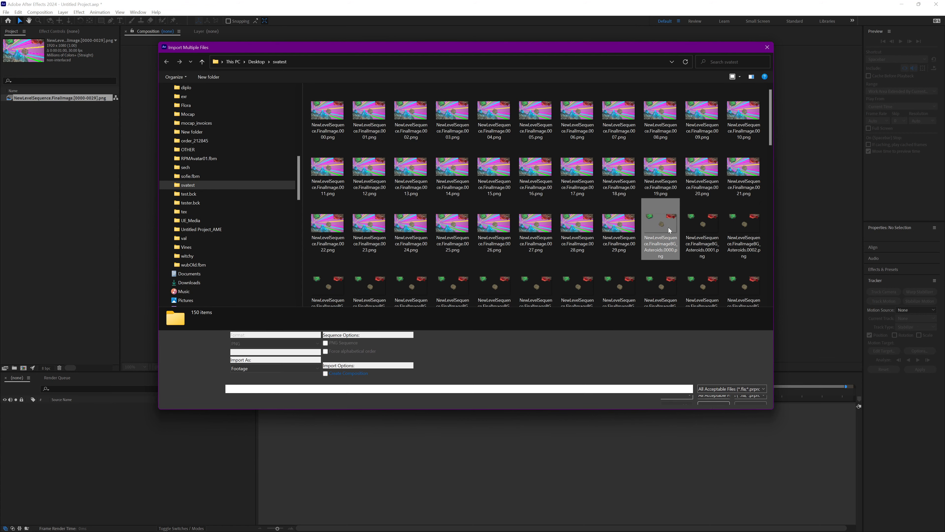
click(718, 401)
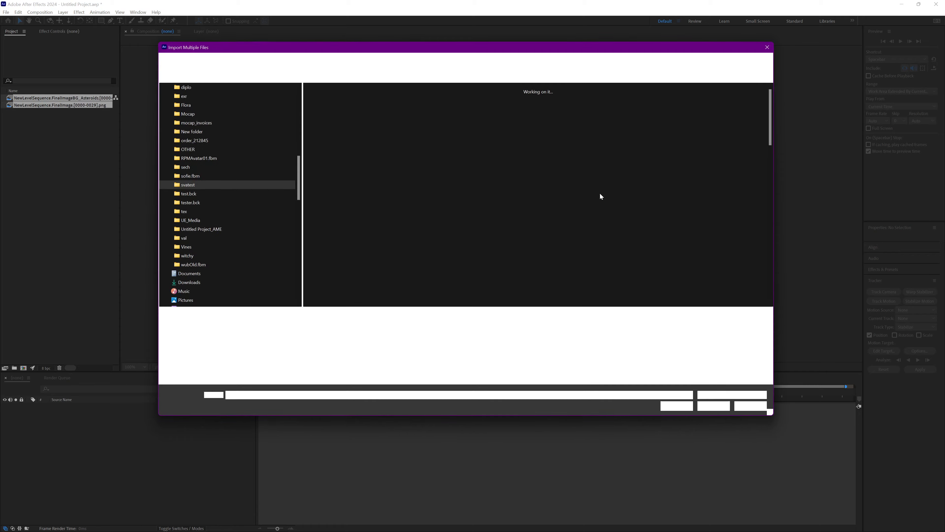
scroll(663, 219, down, 6)
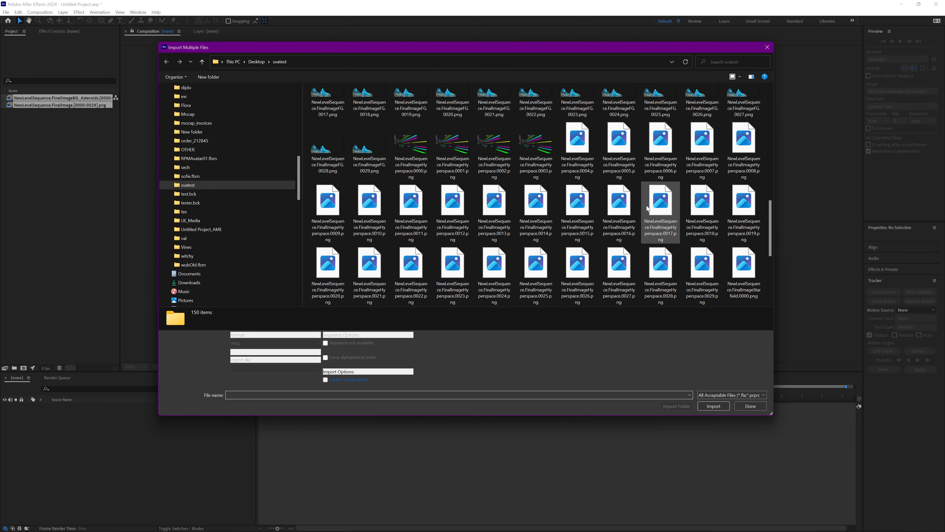
scroll(508, 175, up, 2)
click(523, 94)
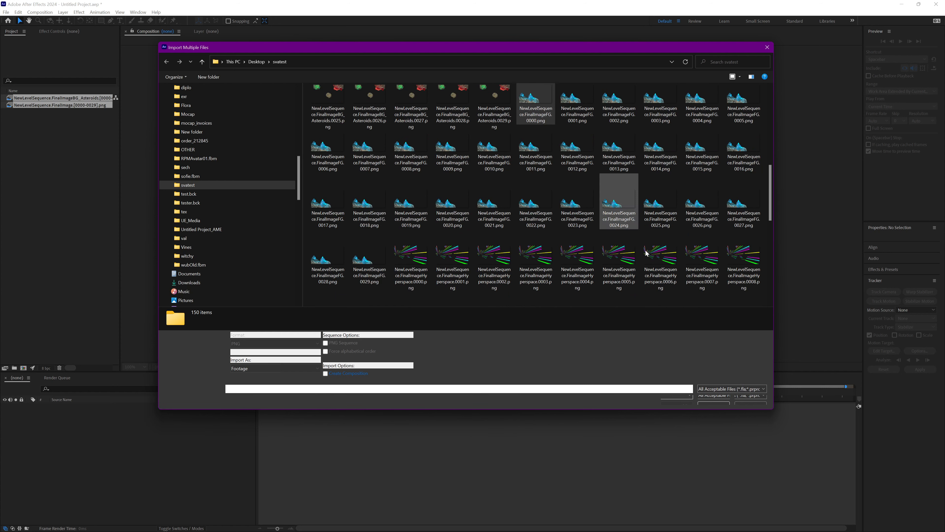
click(713, 406)
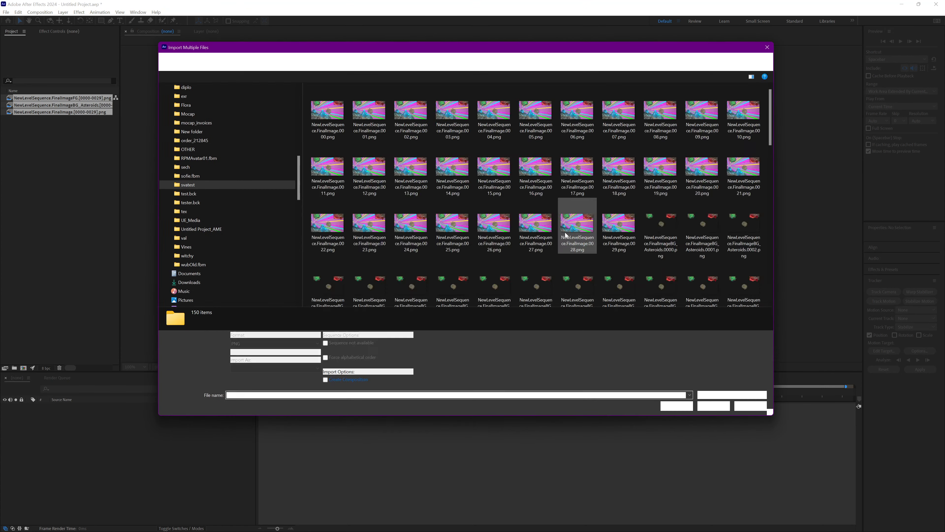
Import the Hyperspace and Starfield frames as separate PNG sequences and finish importing
scroll(595, 233, down, 3)
scroll(595, 232, down, 5)
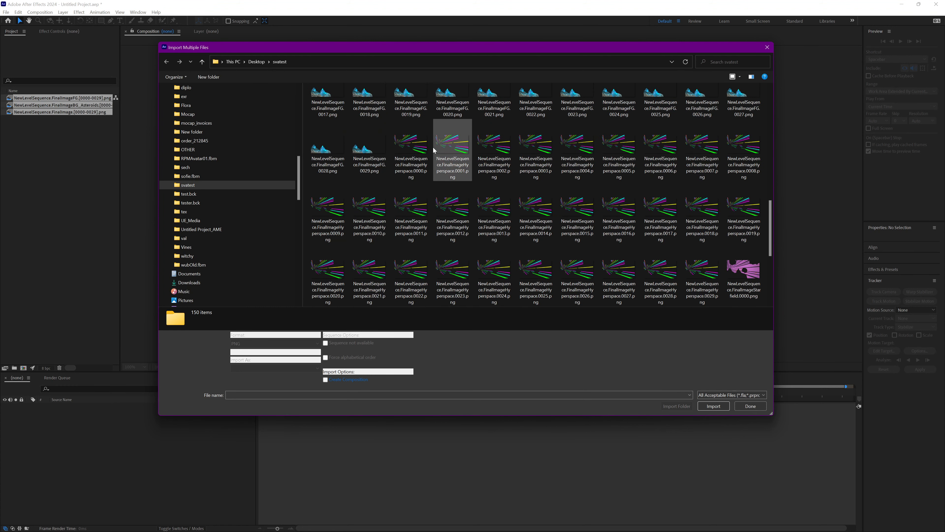
click(411, 149)
click(722, 400)
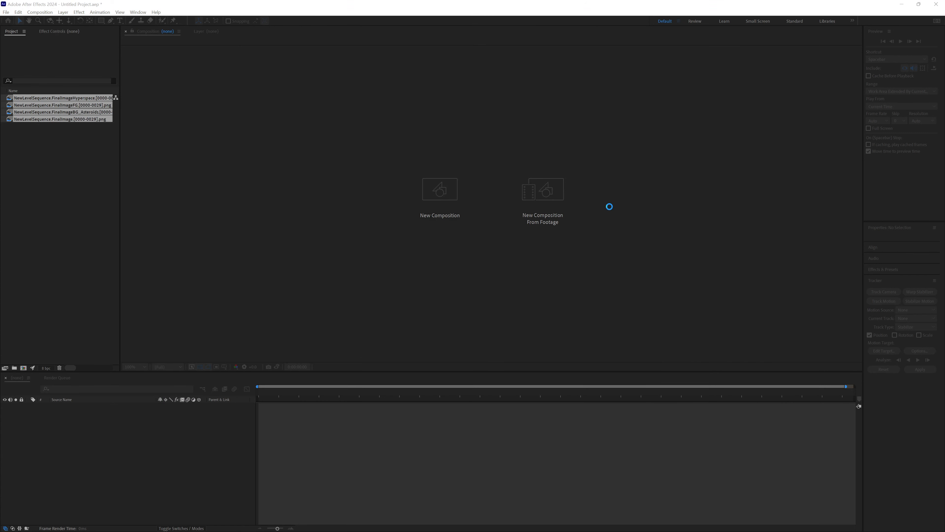
scroll(603, 236, down, 15)
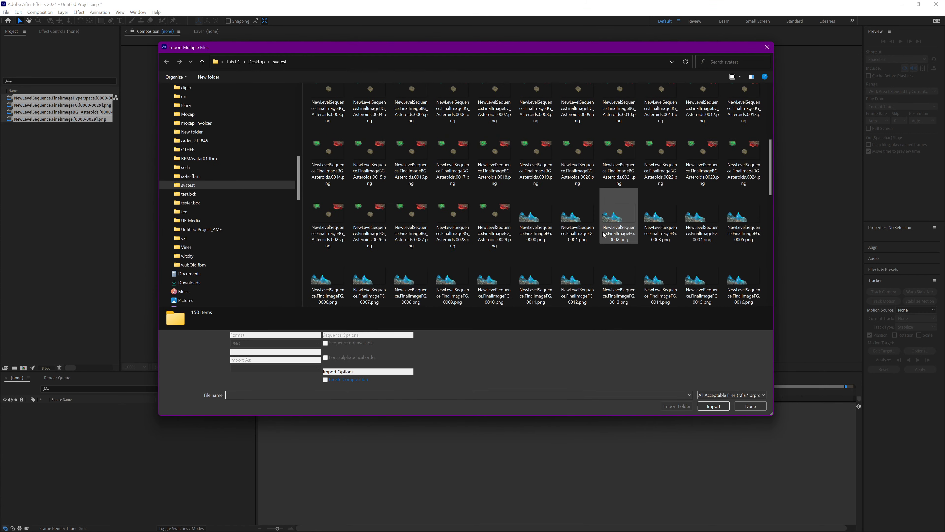
click(577, 169)
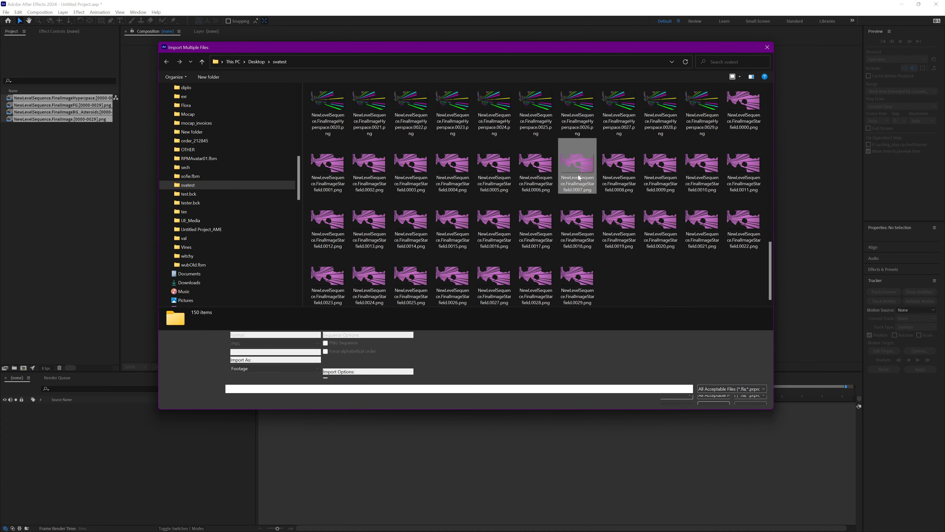
click(709, 402)
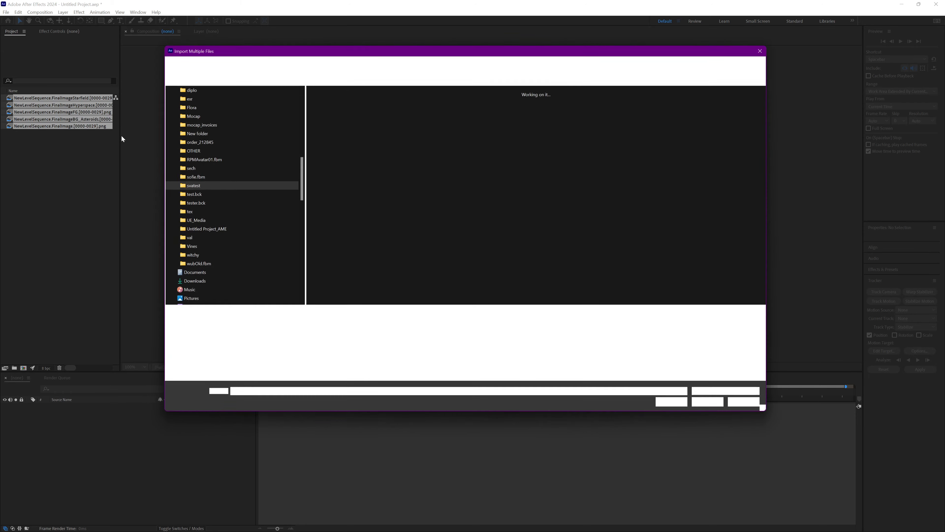
click(750, 406)
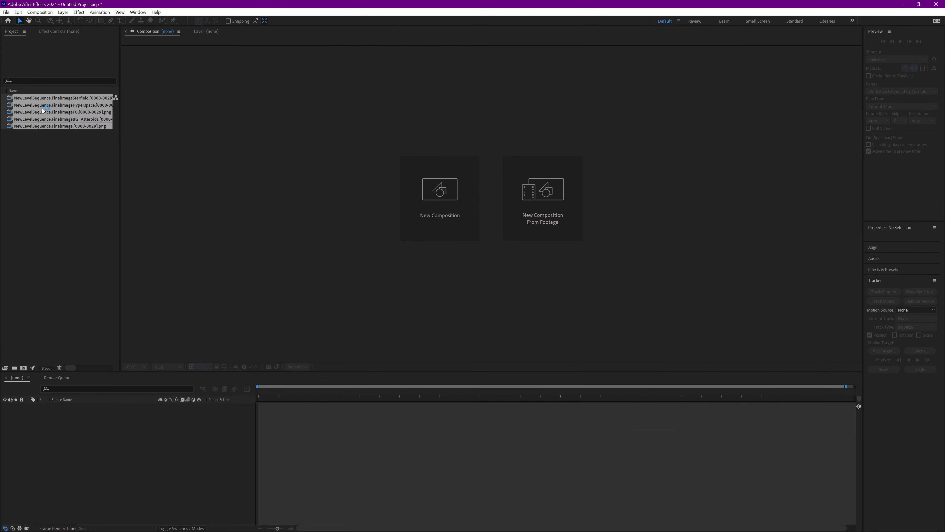
Widen the project list to show the full footage names and create a composition from the full-scene FinalImage sequence
drag(127, 166, 210, 178)
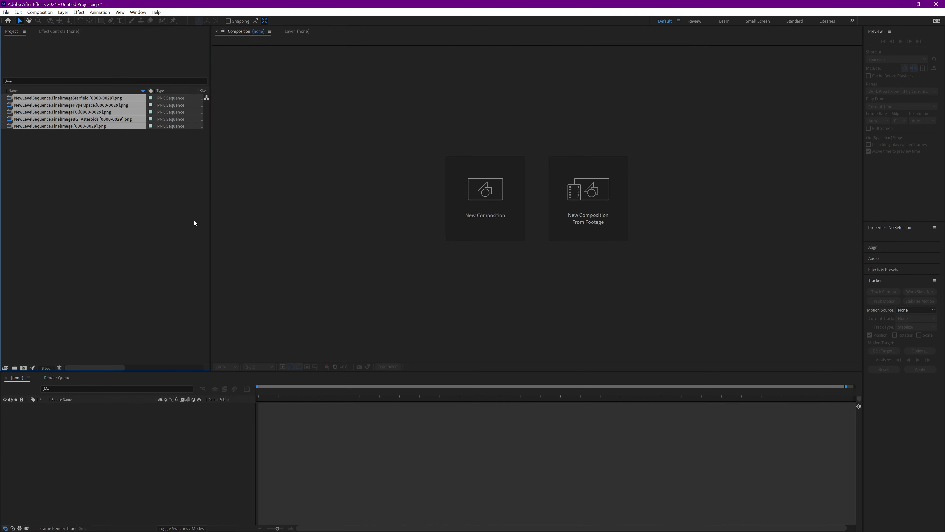
click(154, 219)
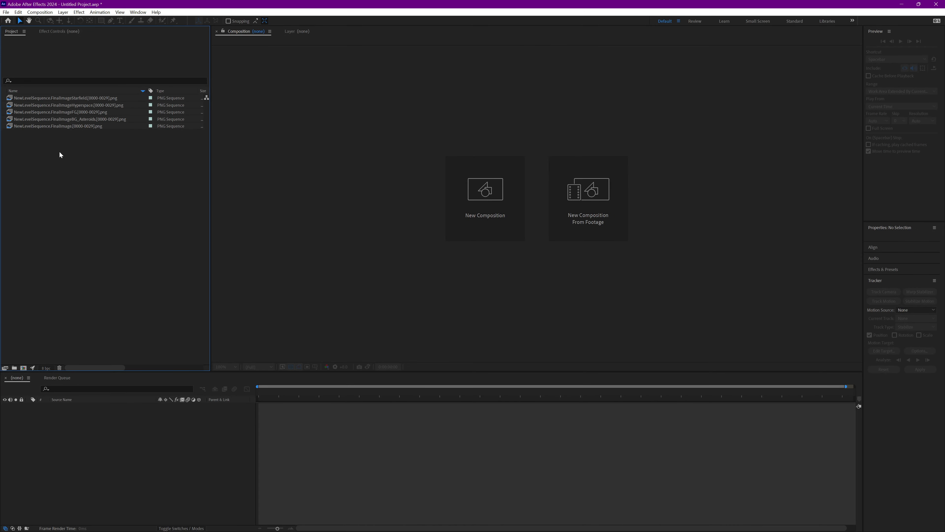
click(91, 126)
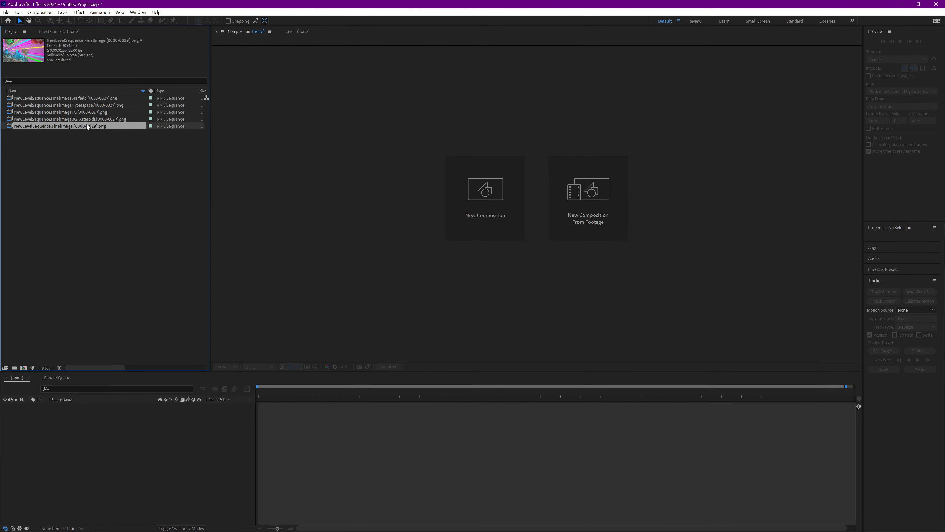
drag(88, 128, 130, 458)
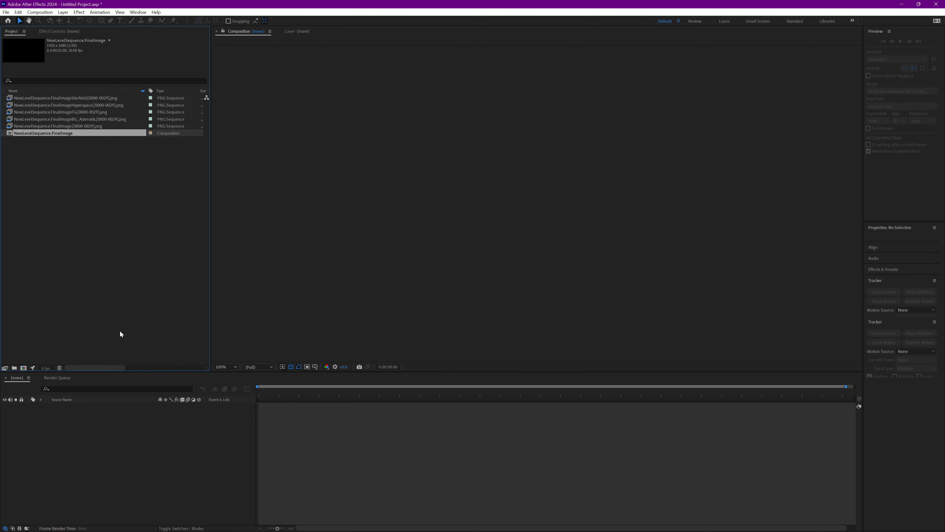
Add the Starfield sequence above the full-scene layer in the composition and stack the Hyperspace sequence on top of it
click(95, 120)
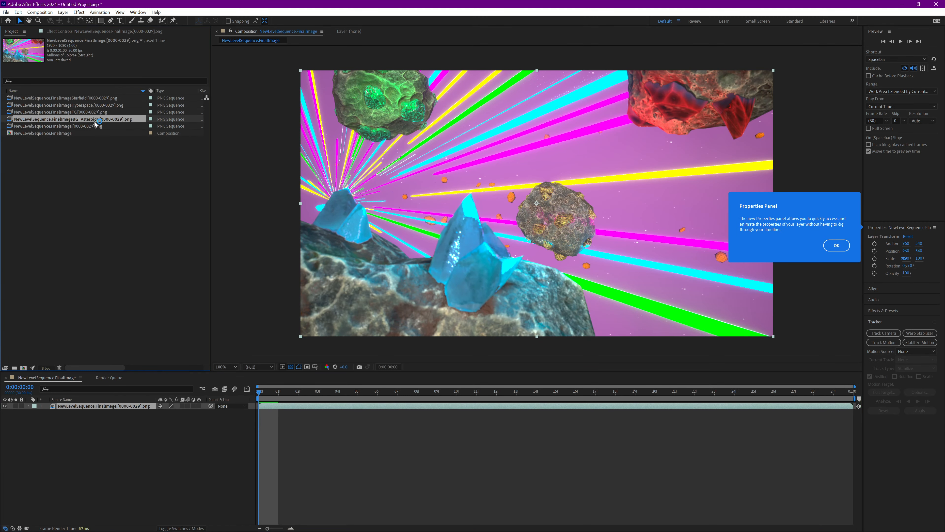
click(83, 99)
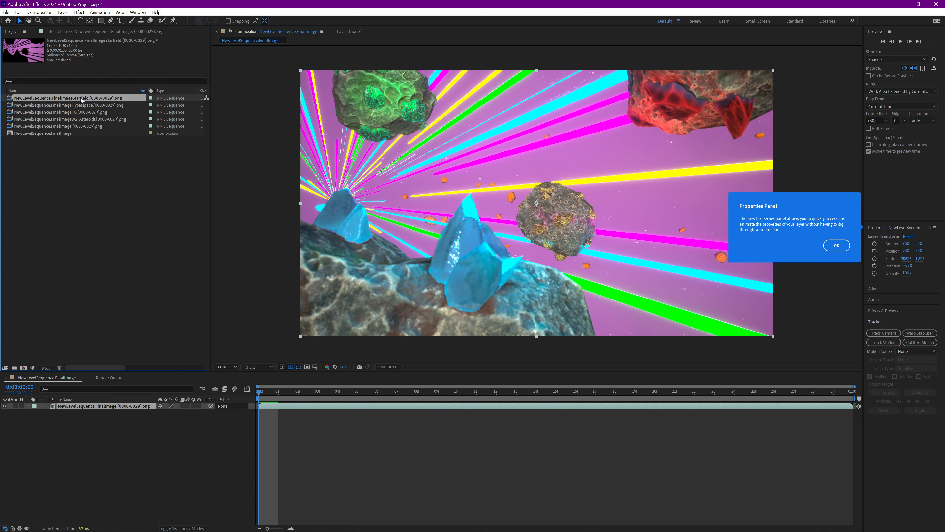
click(136, 407)
drag(136, 408, 136, 406)
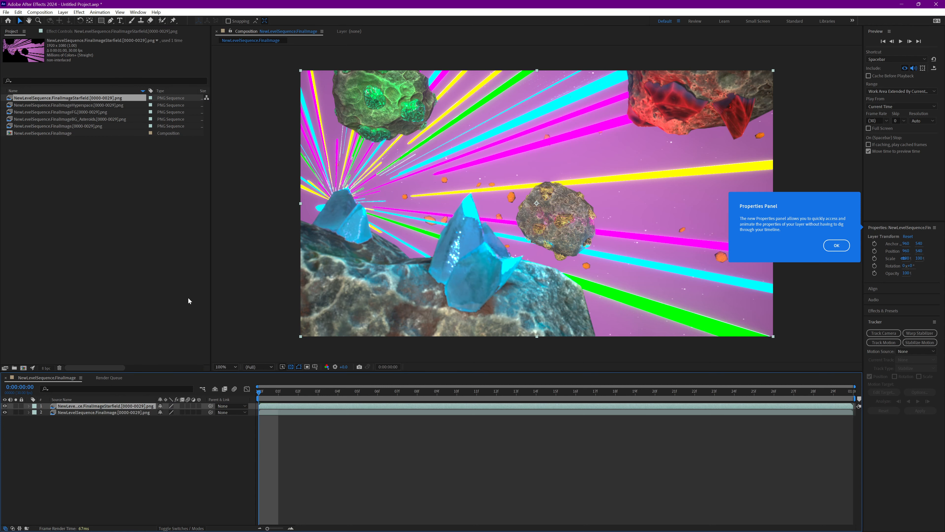
drag(91, 106, 113, 406)
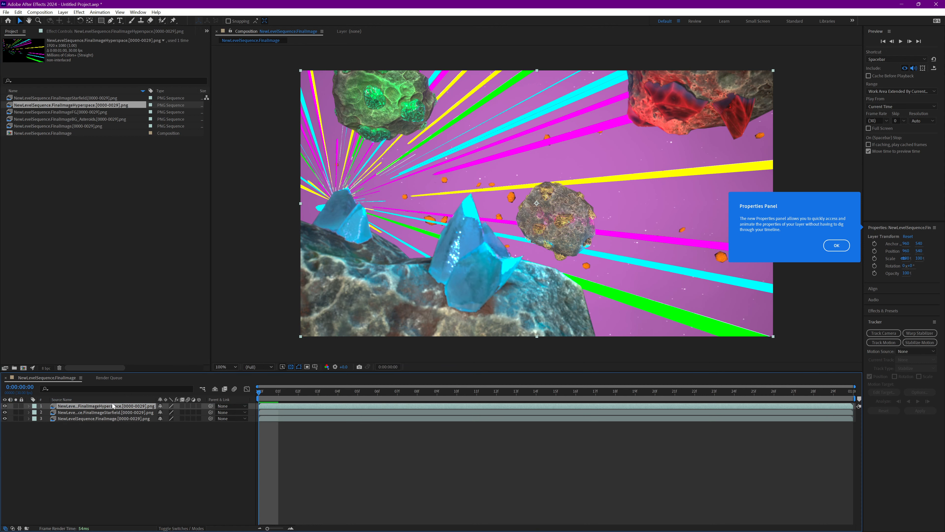
Stack the BG_Asteroids sequence above Hyperspace, place the FG sequence on top, and dismiss the Properties Panel tip
click(89, 114)
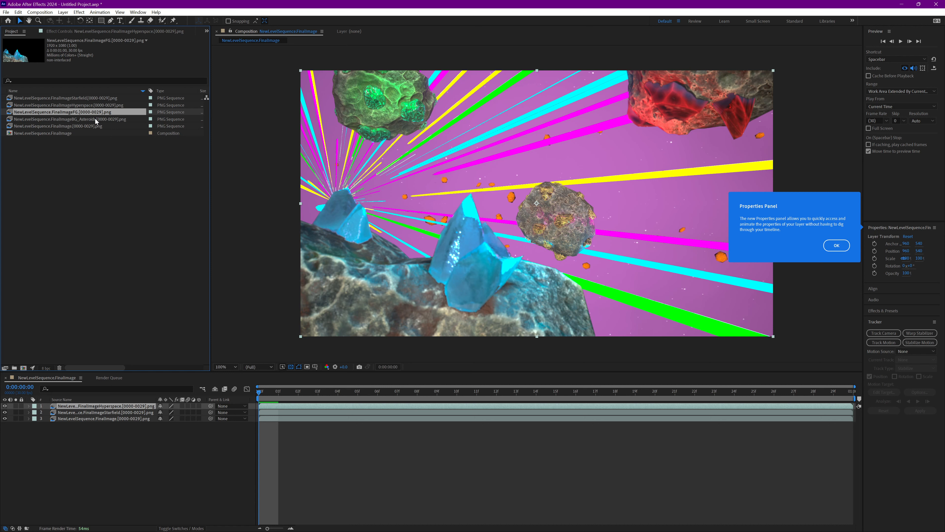
drag(96, 121, 124, 406)
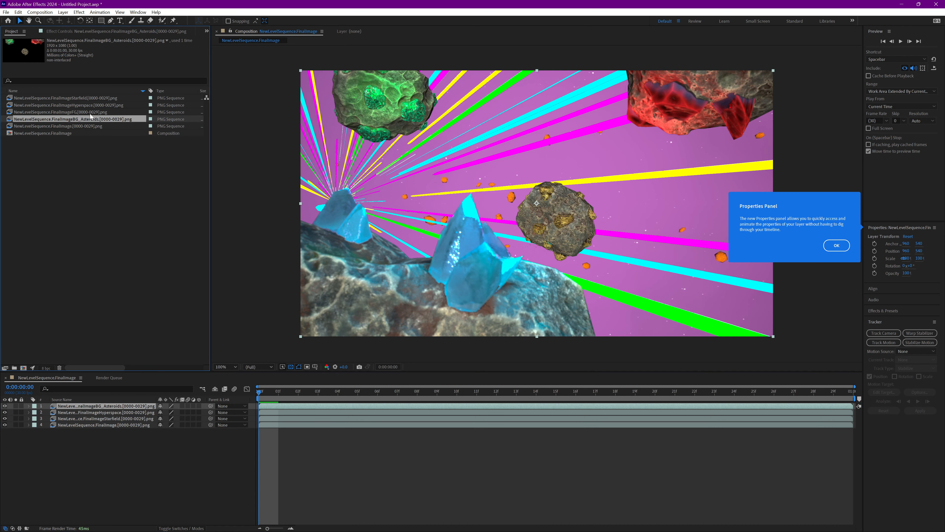
drag(89, 113, 136, 405)
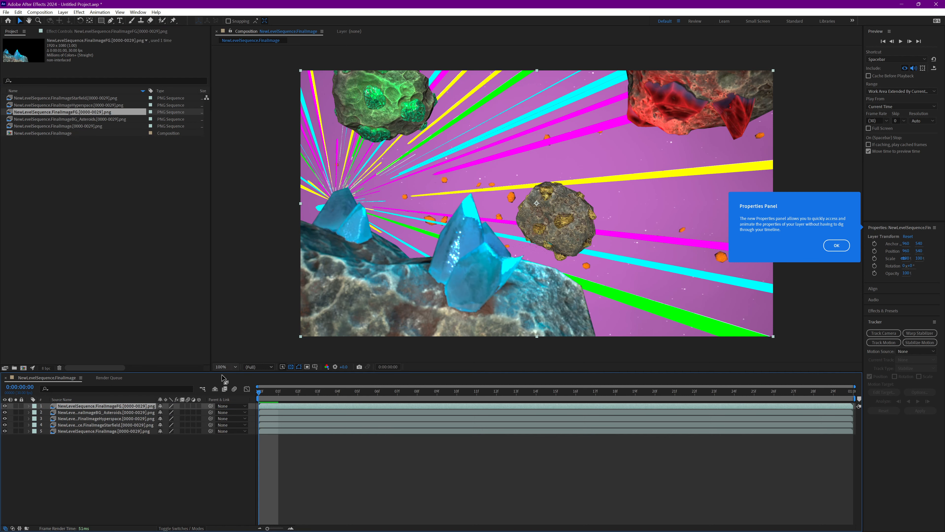
click(838, 246)
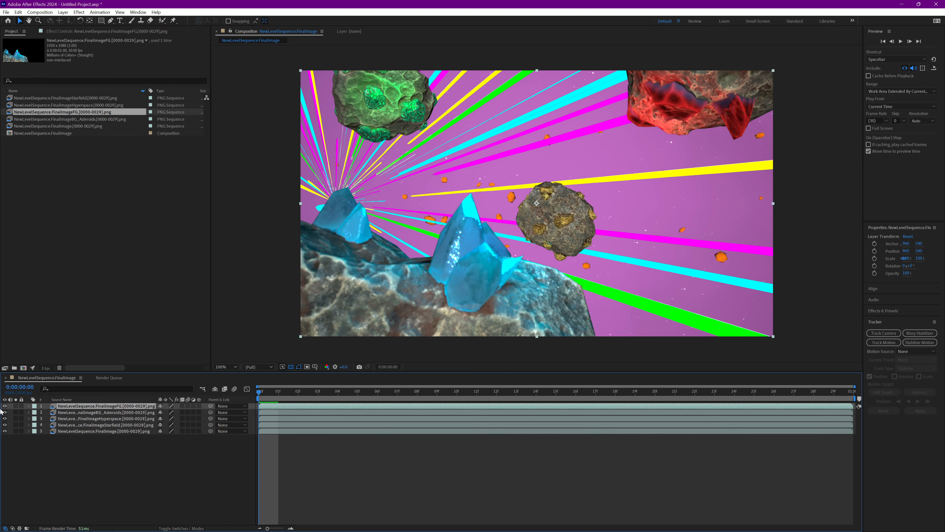
Toggle the visibility of the full-scene FinalImage layer and the FG layer to check how the stacked passes composite
click(3, 430)
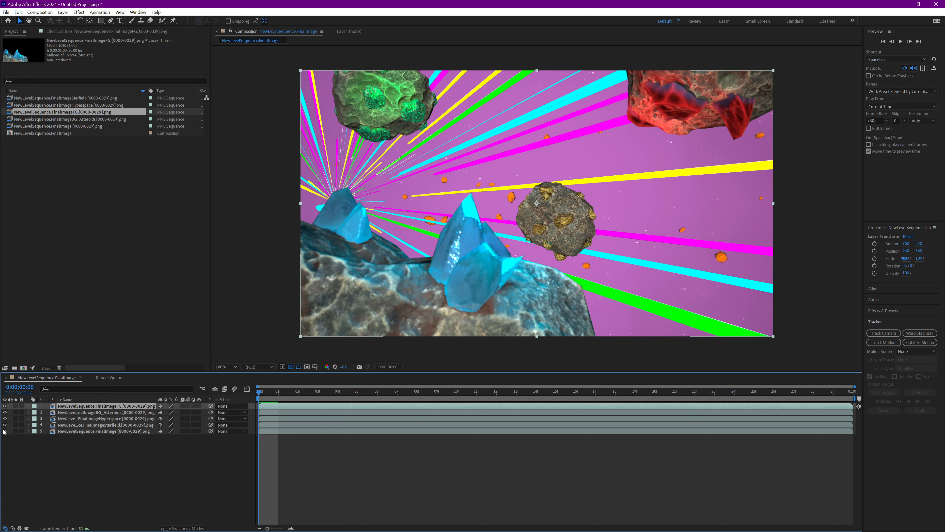
click(3, 430)
click(4, 430)
click(4, 406)
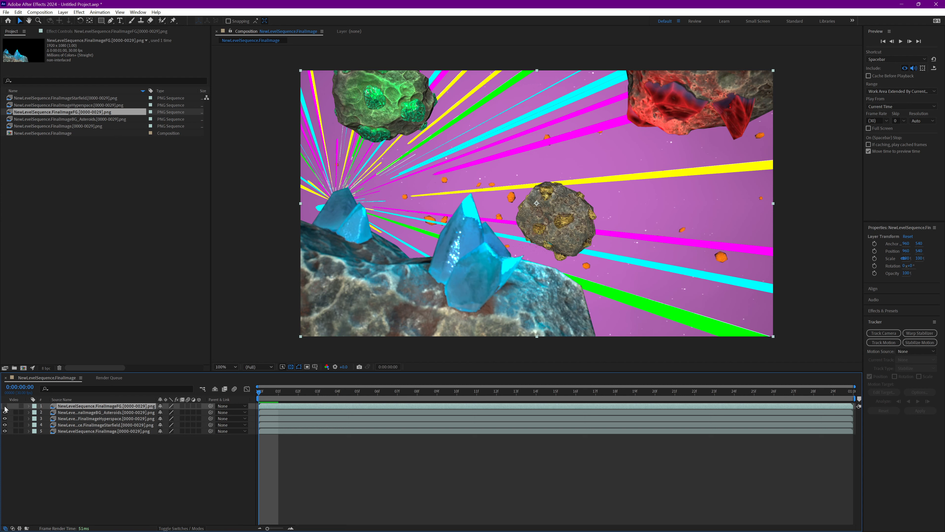
click(4, 406)
drag(573, 274, 592, 260)
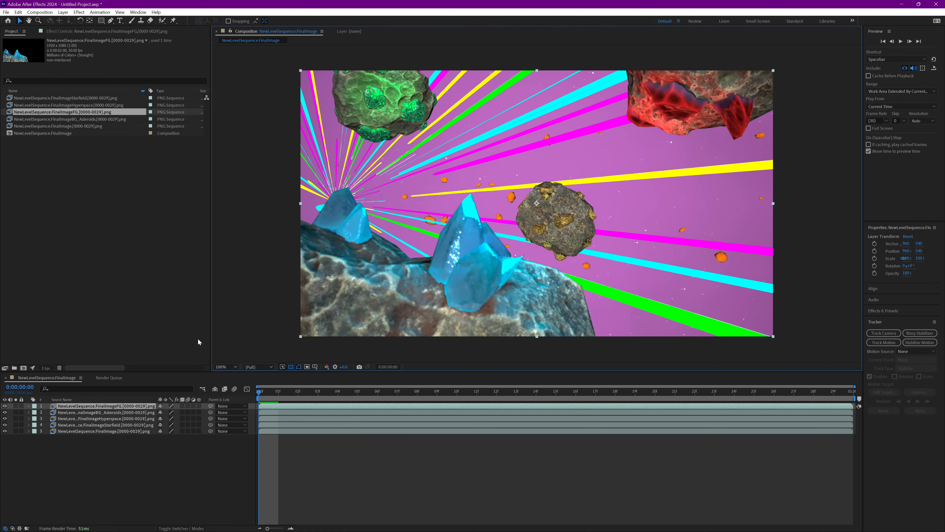
Import the SPICY_FOOTAGE PNG sequence from the SPICY_FOOTAGE folder inside the Desktop's diplo folder
right_click(137, 237)
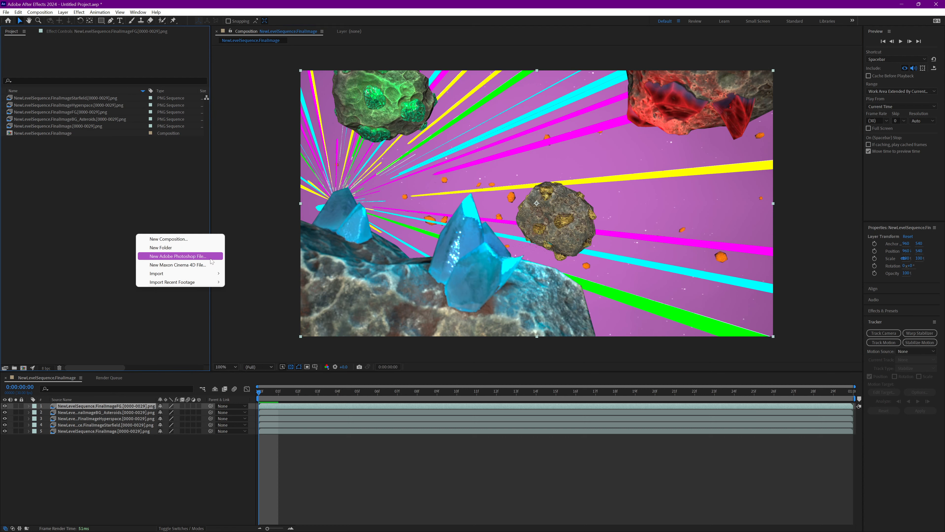
mouse_move(178, 278)
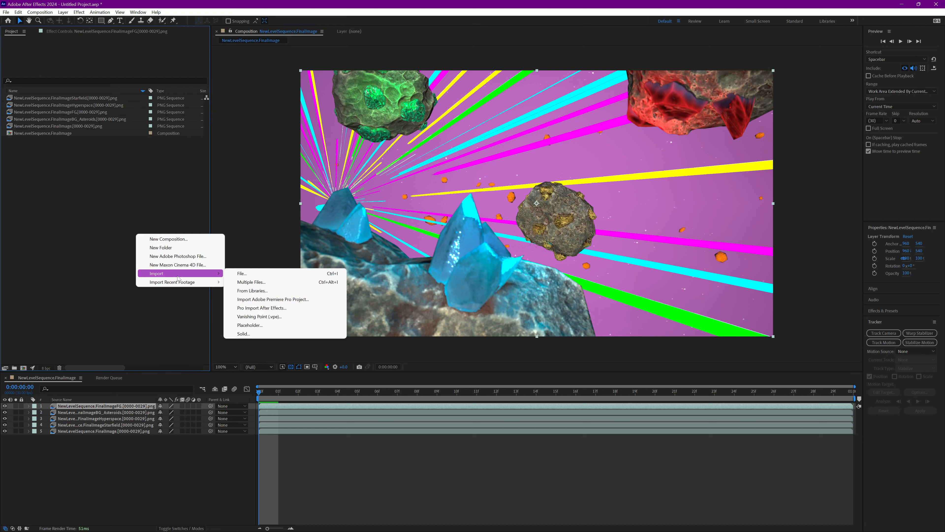
click(271, 275)
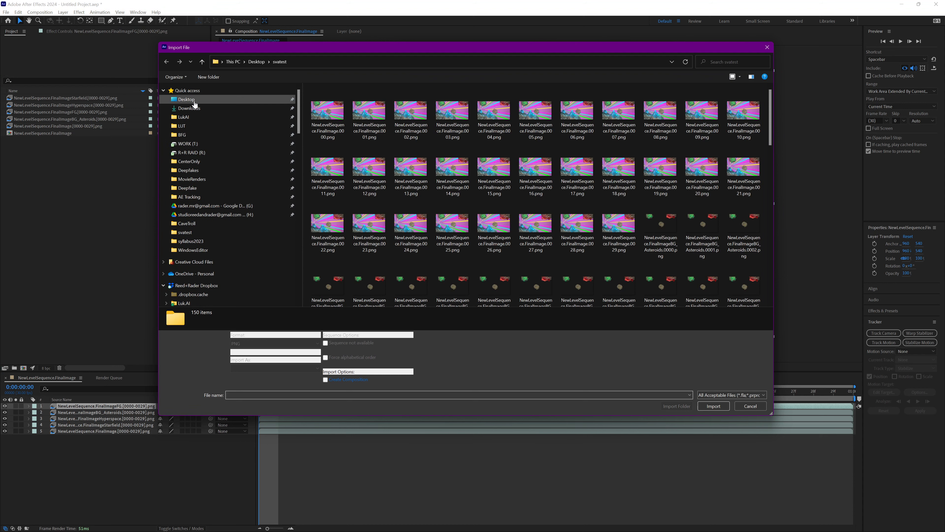
click(194, 104)
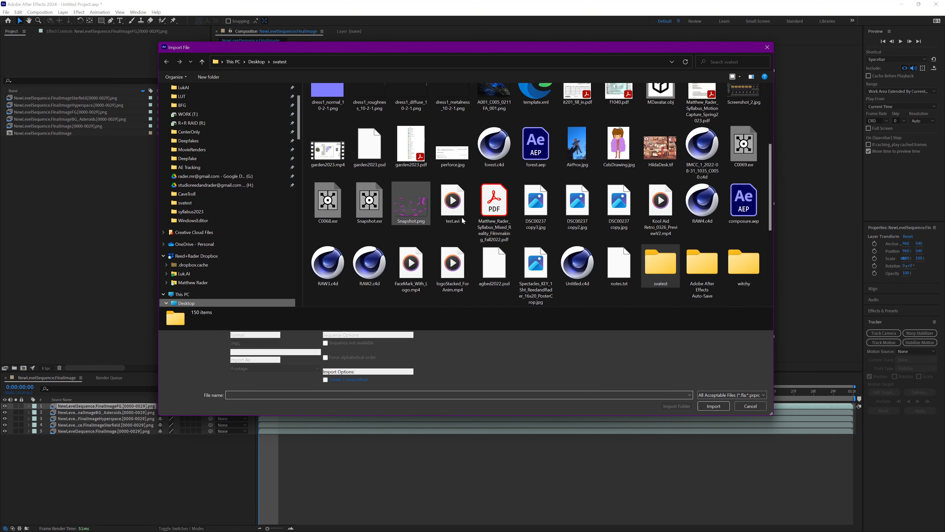
scroll(508, 261, down, 3)
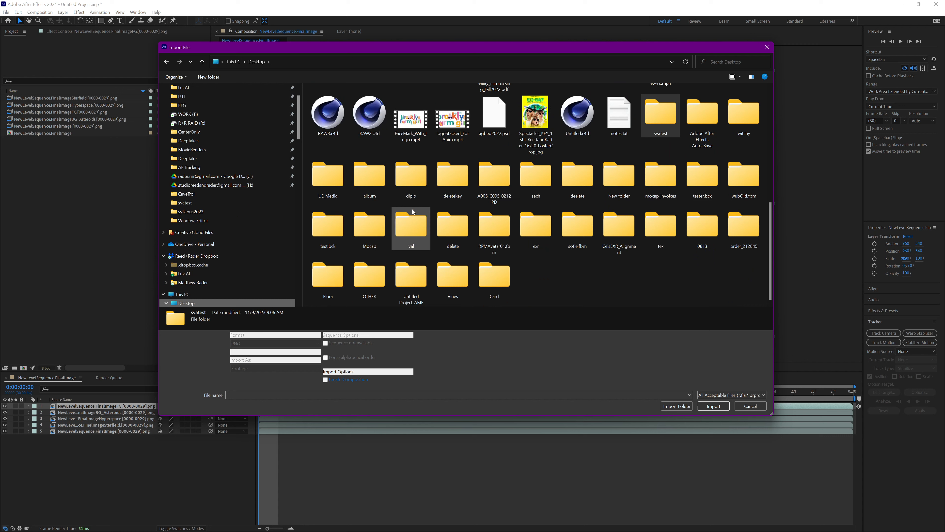
click(410, 186)
double_click(409, 185)
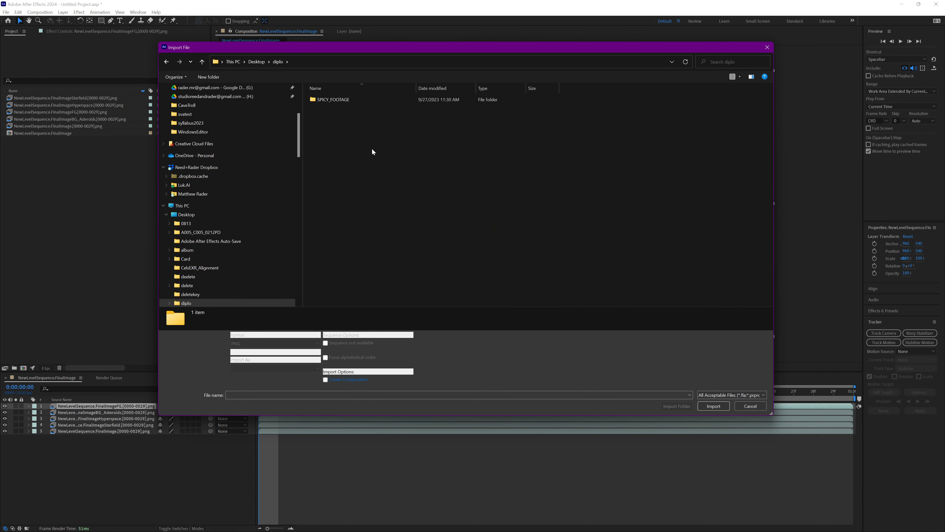
double_click(329, 101)
click(336, 115)
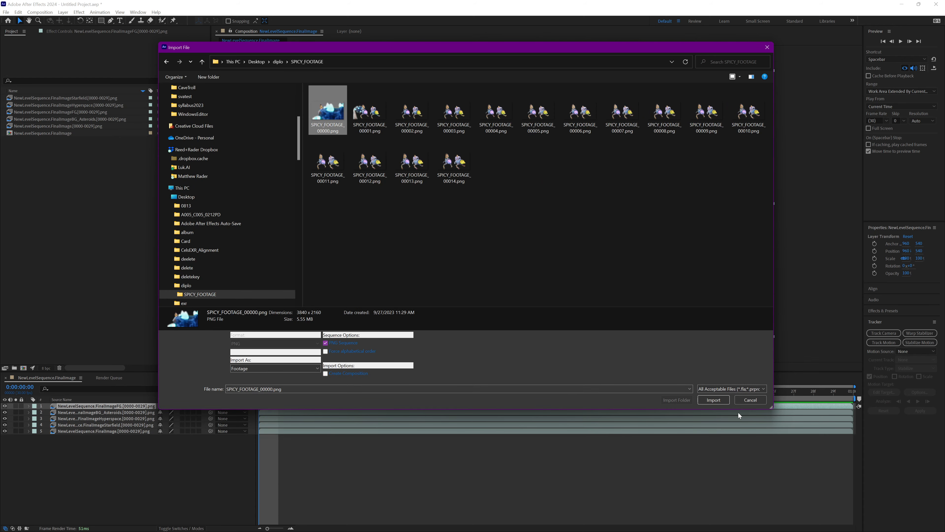
click(727, 402)
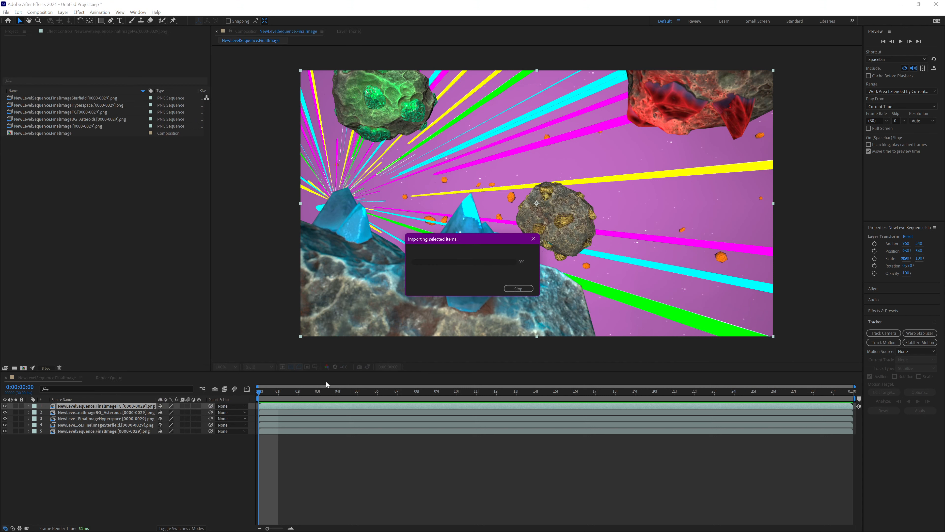
Play the composition from its start and open the SPICY_FOOTAGE sequence to preview it on its own
mouse_move(275, 394)
mouse_down()
mouse_move(666, 382)
mouse_move(579, 404)
mouse_move(260, 404)
mouse_up()
key(space)
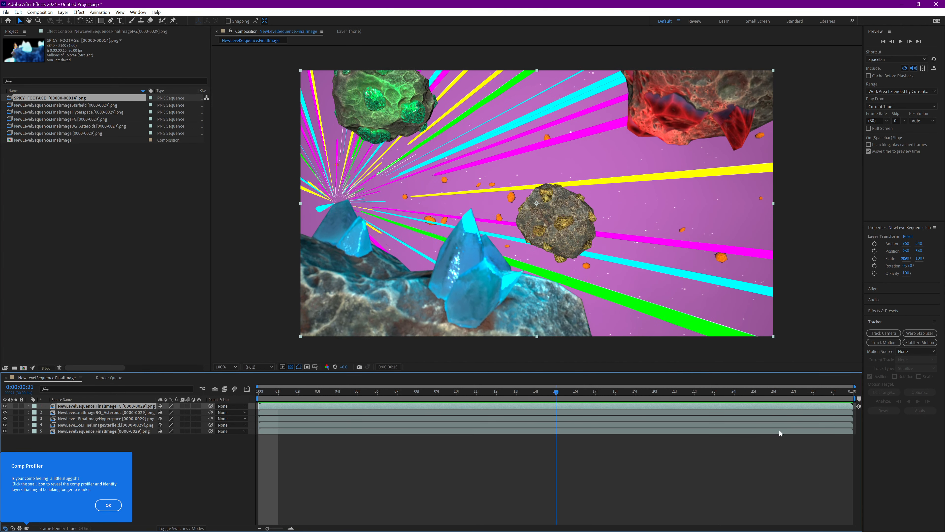
double_click(50, 97)
key(space)
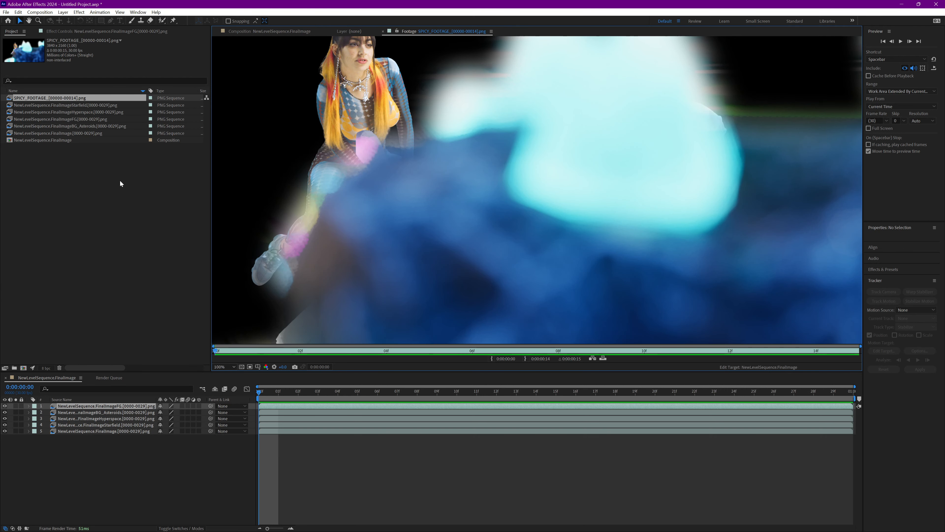
Add the SPICY_FOOTAGE sequence above the FG layer in the composition and set its scale to 50%
click(253, 31)
drag(50, 98, 86, 405)
key(s)
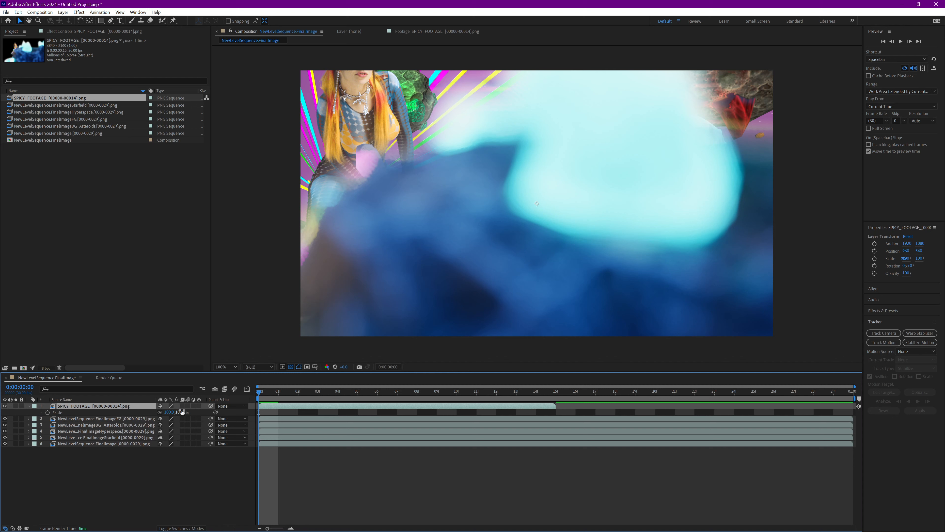
mouse_move(181, 412)
mouse_down()
mouse_move(158, 416)
mouse_move(177, 417)
mouse_up()
click(178, 414)
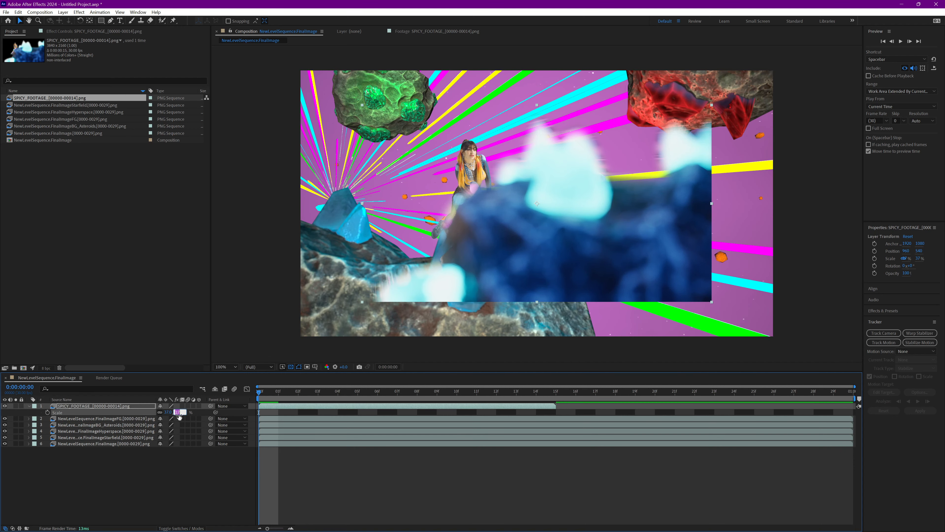
key(Return)
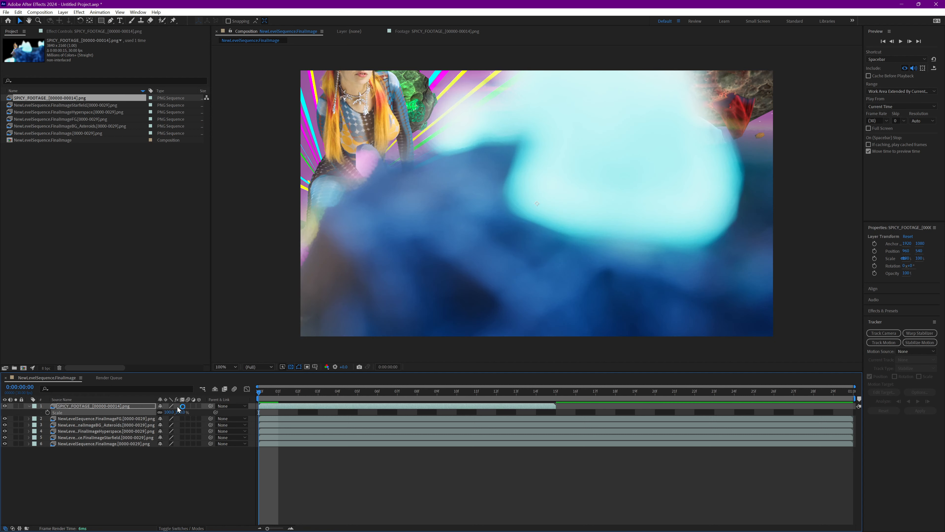
click(181, 412)
text(50)
key(Return)
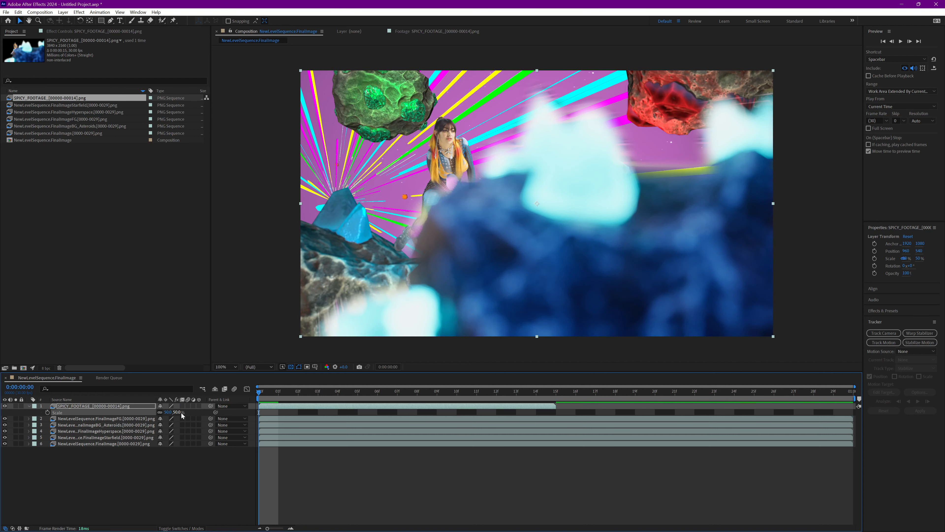
Shift the start of the SPICY_FOOTAGE layer earlier so that its clip ends at frame 13
click(273, 394)
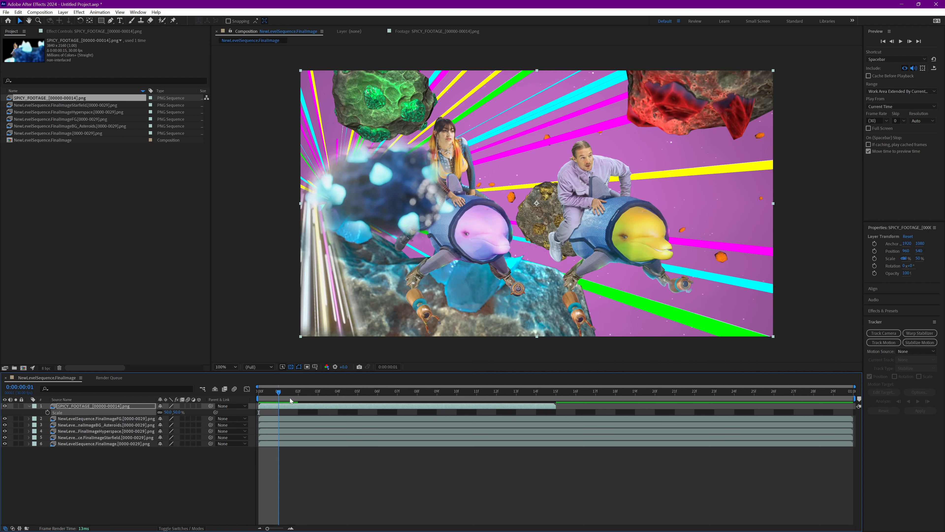
click(267, 402)
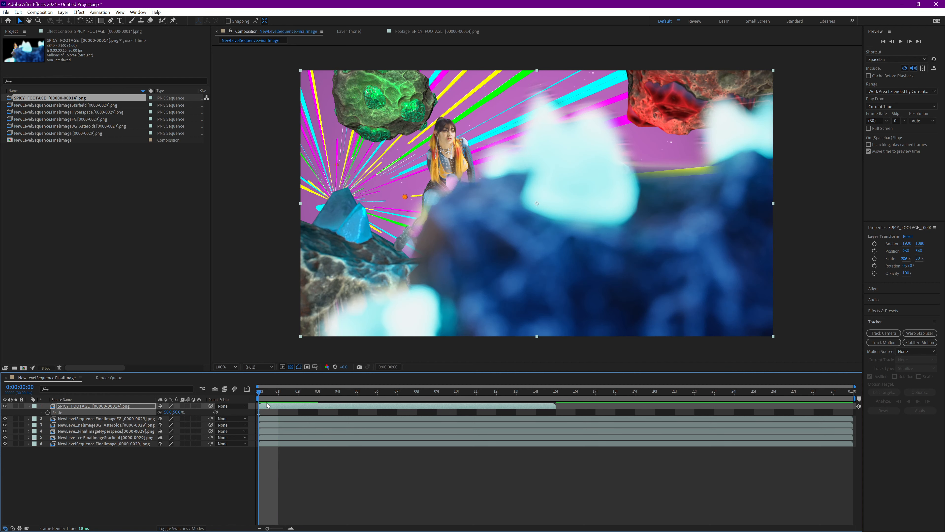
drag(266, 403, 243, 407)
click(260, 406)
drag(276, 408, 515, 392)
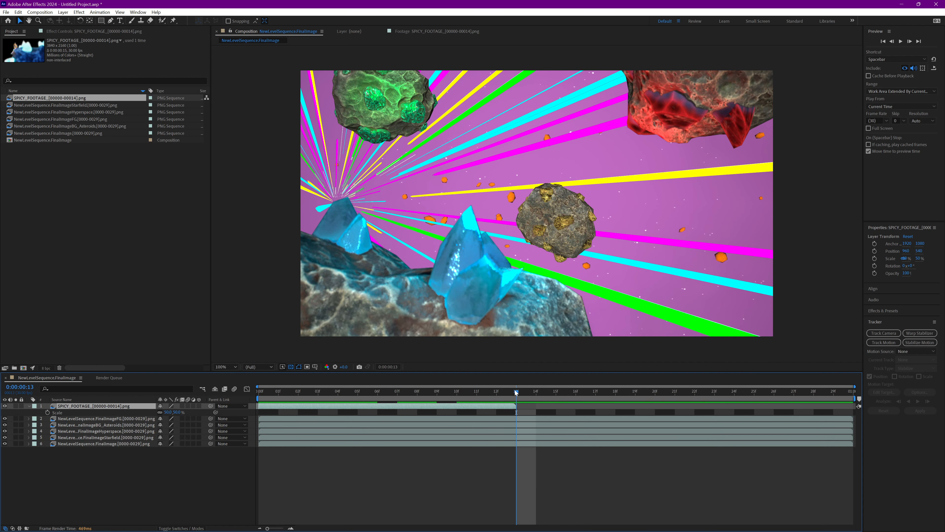
End the work area at the end of the SPICY_FOOTAGE clip and preview the composition
key(n)
click(502, 397)
key(n)
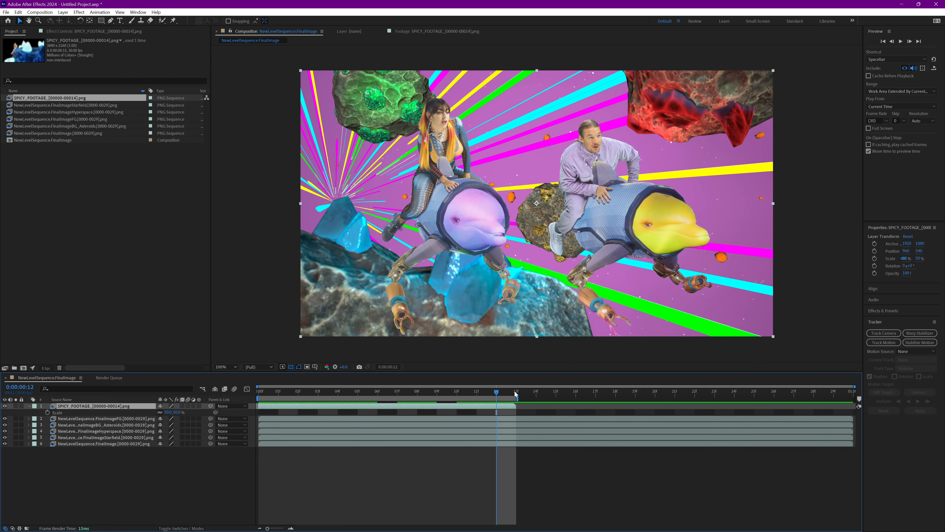
key(space)
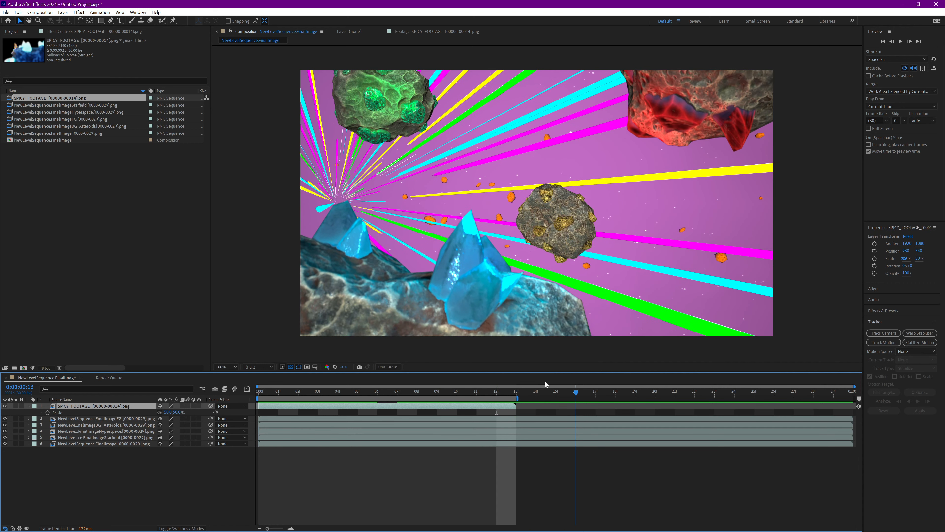
Raise the SPICY_FOOTAGE riders in the frame and place their layer directly beneath the FG layer
drag(604, 241, 605, 209)
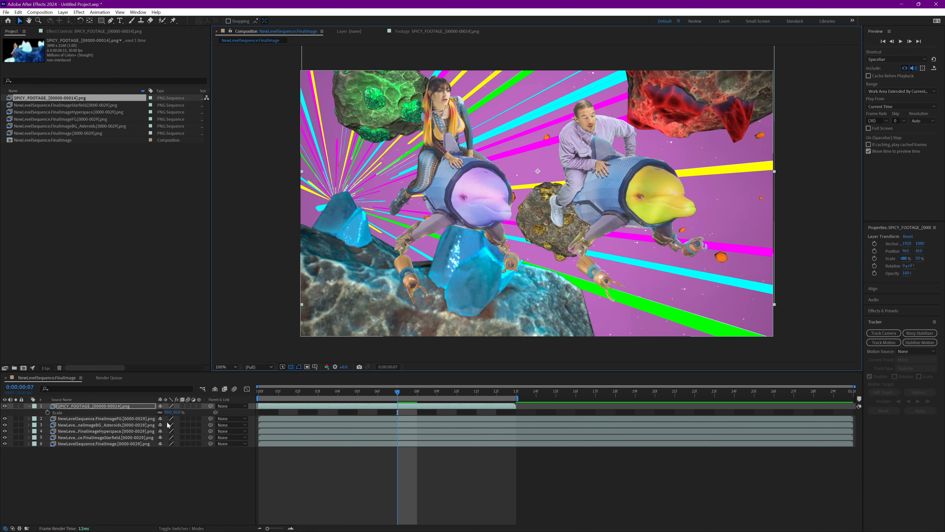
drag(104, 406, 117, 420)
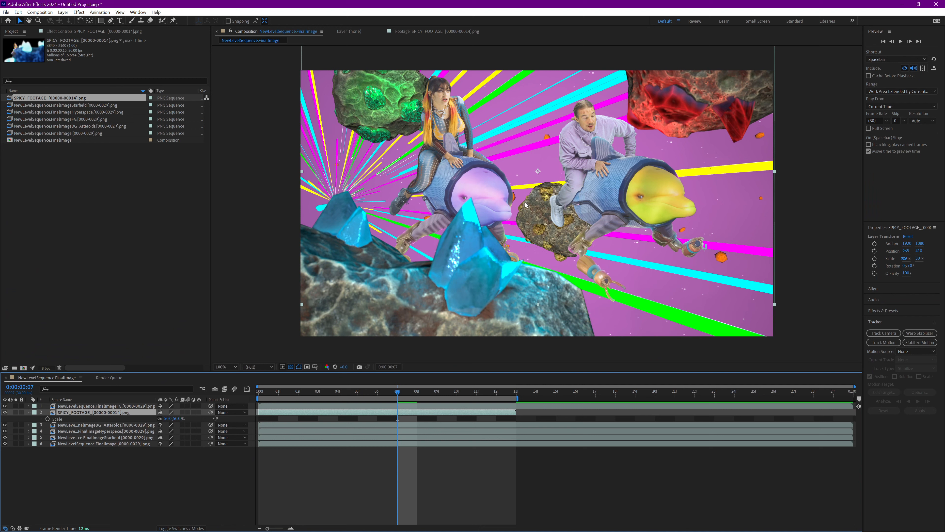
mouse_move(643, 196)
mouse_down()
mouse_move(532, 256)
mouse_move(566, 208)
mouse_move(631, 204)
mouse_up()
Try the SPICY_FOOTAGE layer beneath the BG_Asteroids layer, undo the move in the frame and return the layer above it
drag(145, 413, 145, 428)
mouse_move(586, 184)
mouse_down()
mouse_move(547, 165)
mouse_move(469, 161)
mouse_move(655, 149)
mouse_move(496, 131)
mouse_move(580, 162)
mouse_move(582, 189)
mouse_up()
key(ctrl+z)
drag(145, 418, 145, 410)
Reposition the SPICY_FOOTAGE riders behind the foreground crystals at about 682, 400
drag(586, 183, 578, 181)
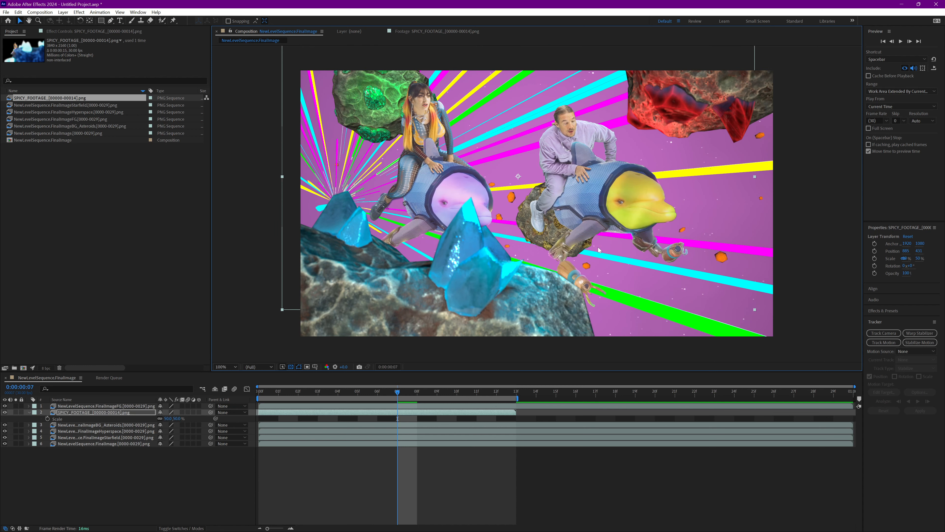
drag(368, 392, 318, 391)
drag(593, 187, 543, 180)
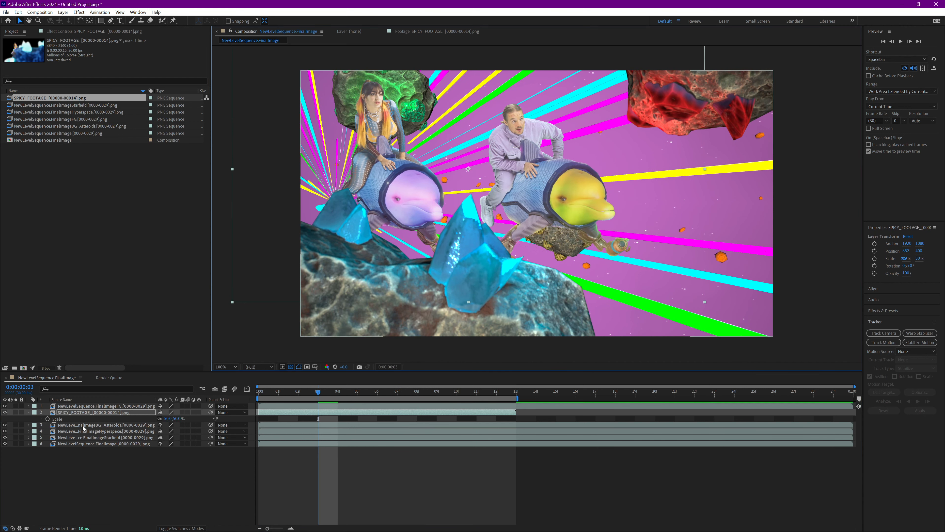
Keyframe the SPICY_FOOTAGE layer's position at frame 0 and at about 1087, 518 on frame 12, and play the motion
key(p)
drag(276, 394, 229, 395)
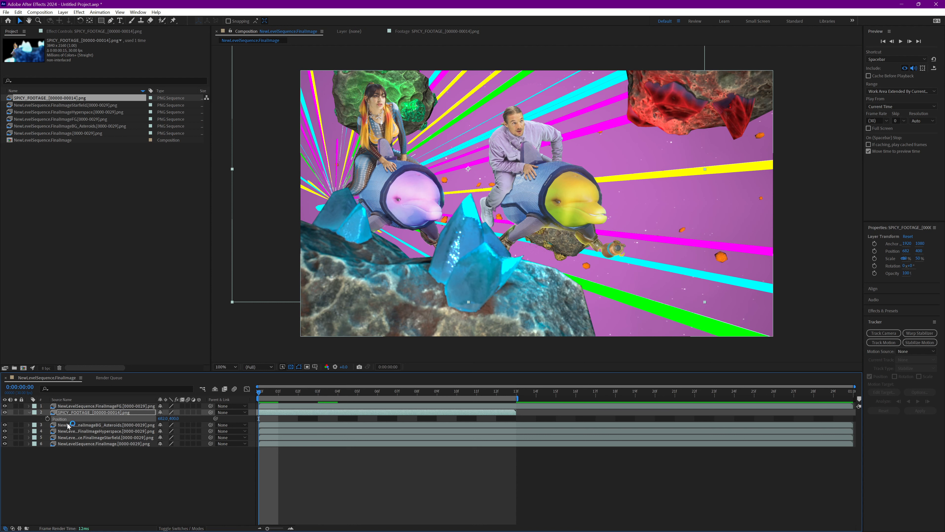
click(48, 419)
click(479, 391)
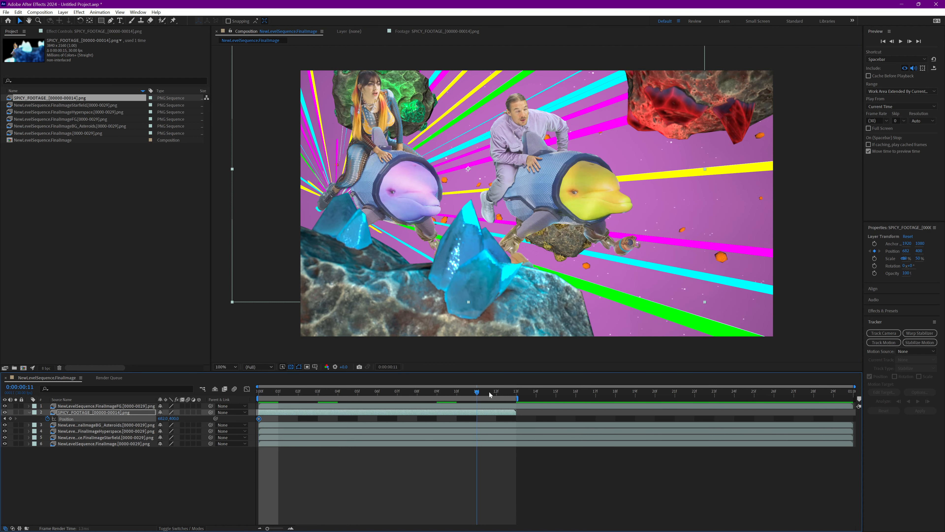
click(489, 391)
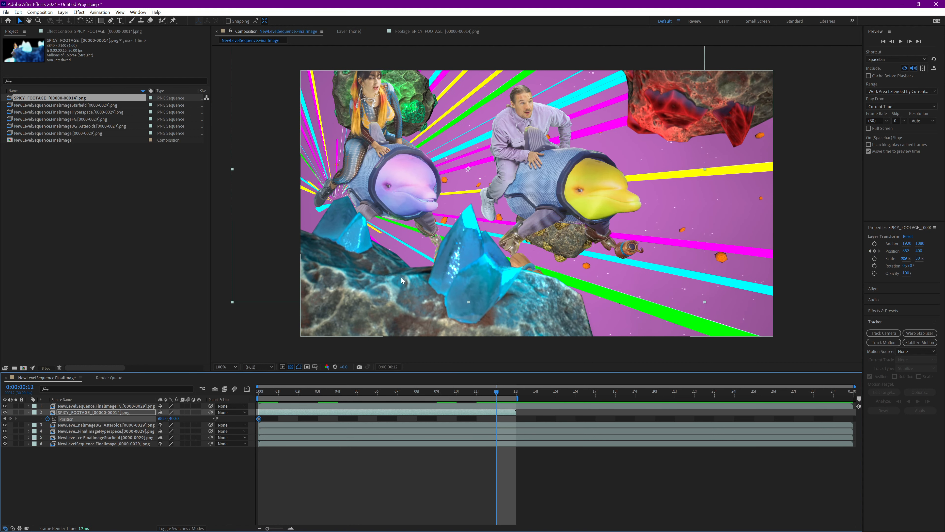
drag(523, 193, 623, 223)
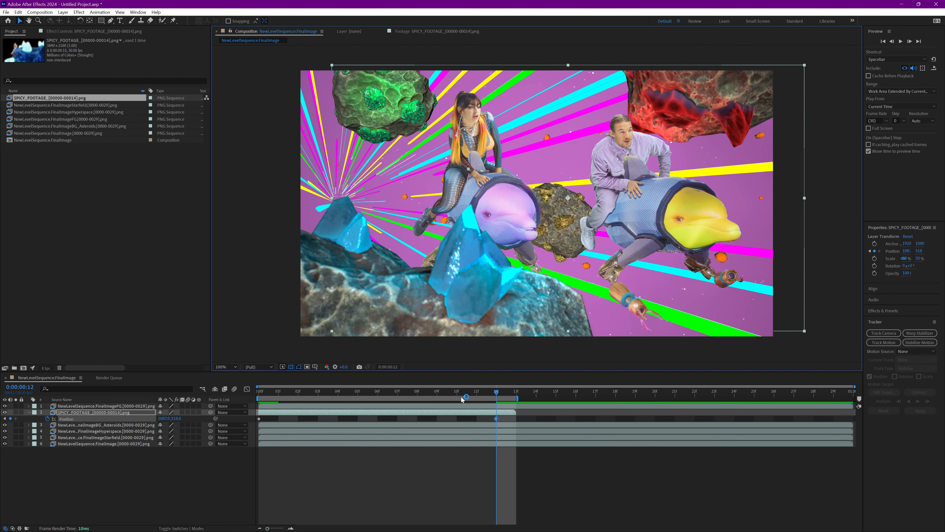
key(space)
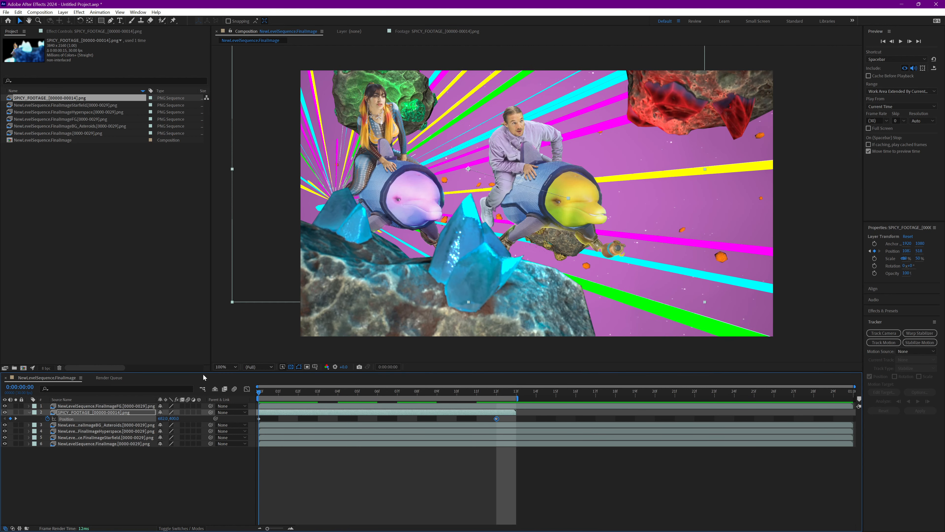
key(space)
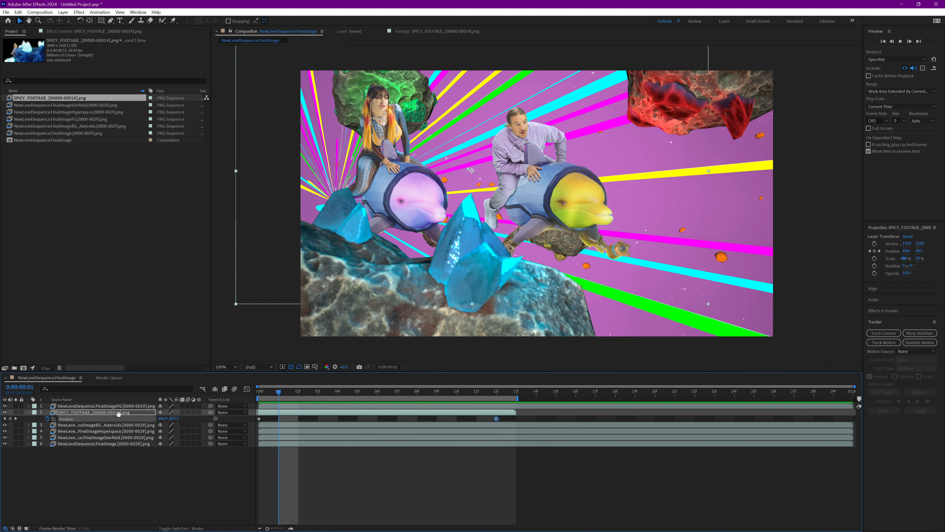
key(space)
Find the Gaussian Blur effect and apply it to the FG layer with the playhead at frame 5
click(358, 392)
click(106, 406)
click(883, 311)
click(905, 321)
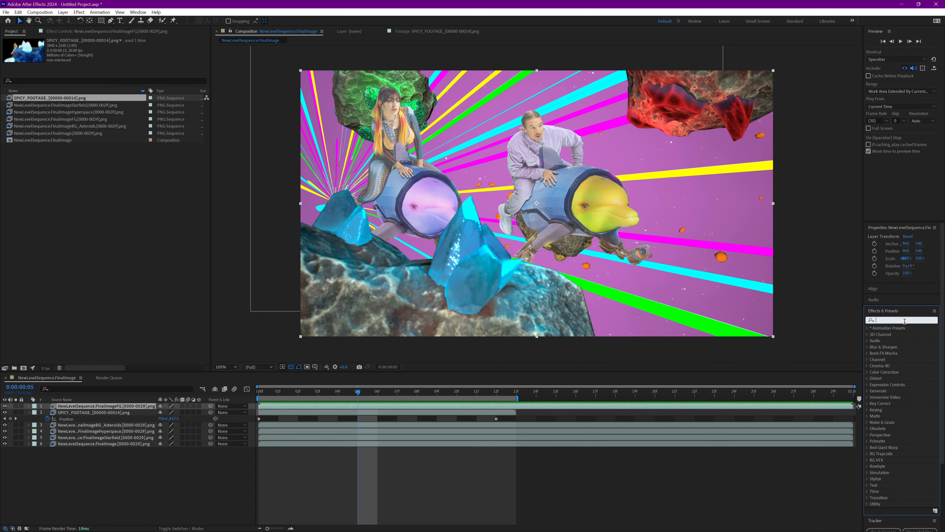
text(gau)
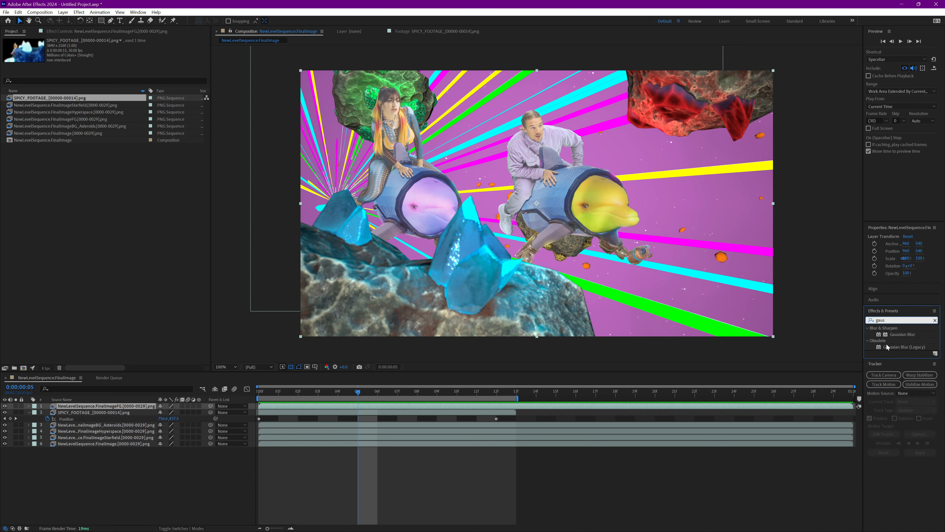
text(s)
drag(903, 334, 112, 410)
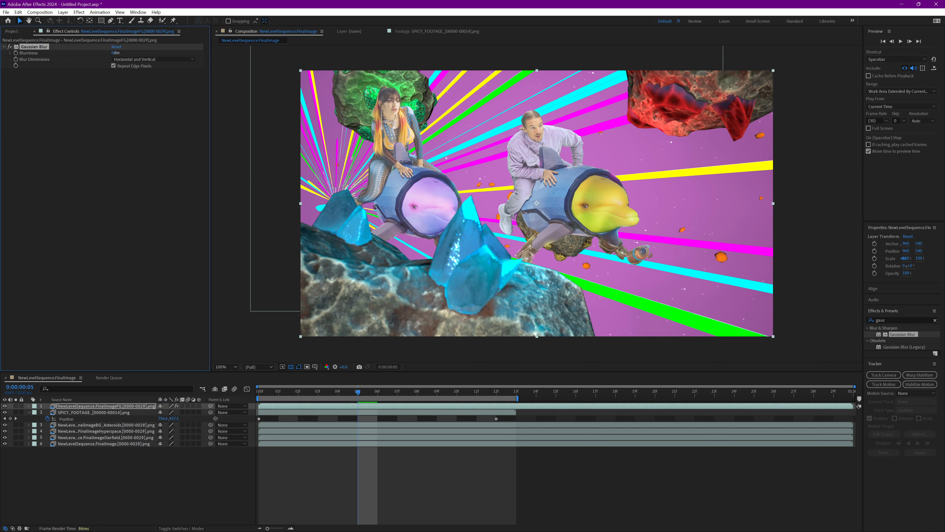
Increase the FG layer's Gaussian Blur blurriness strongly, toggling the full-scene FinalImage layer's visibility to check the composite
drag(116, 53, 159, 74)
click(3, 442)
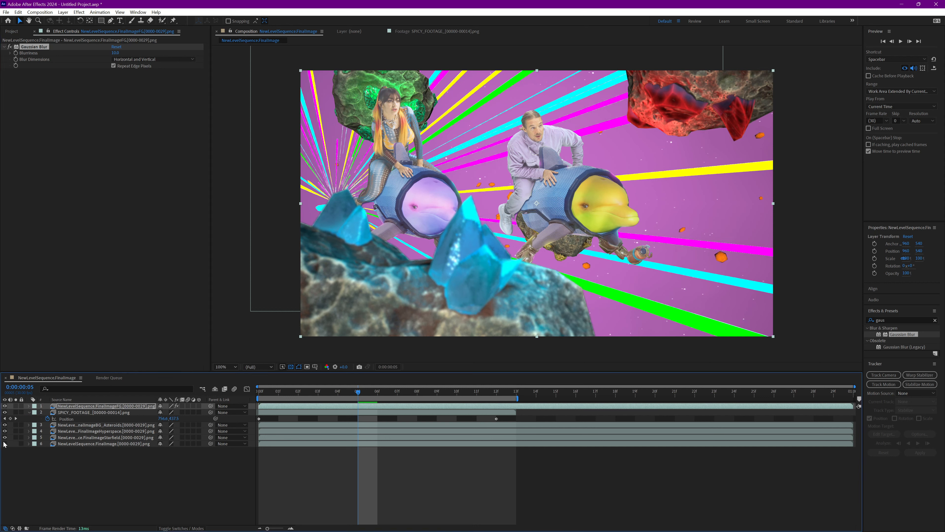
click(4, 443)
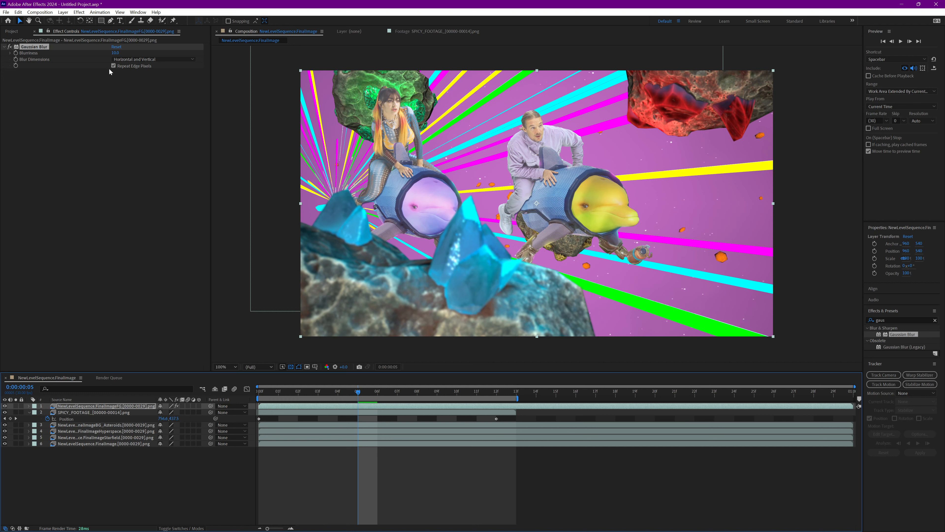
drag(116, 52, 207, 49)
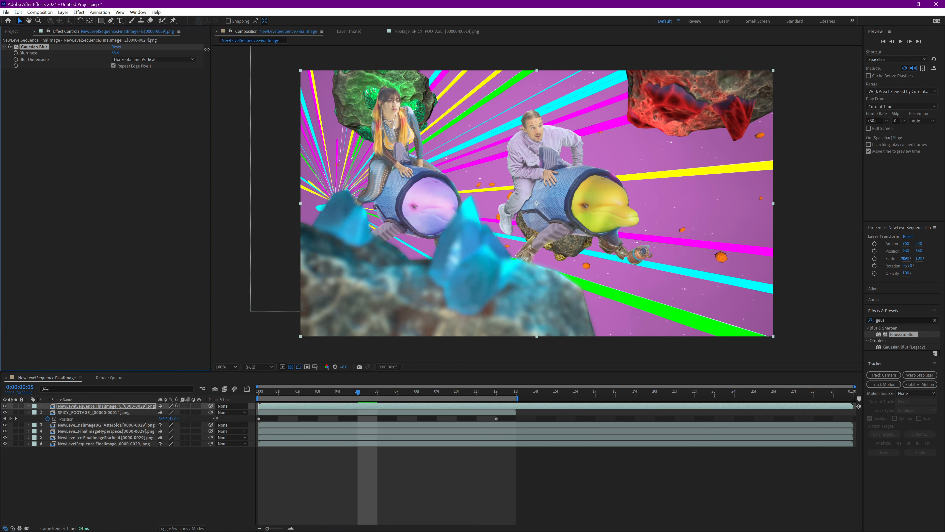
Readjust the FG layer's Gaussian Blur to a softer blurriness and check the foreground rock and crystals at frame 4
drag(128, 46, 138, 44)
drag(404, 392, 338, 376)
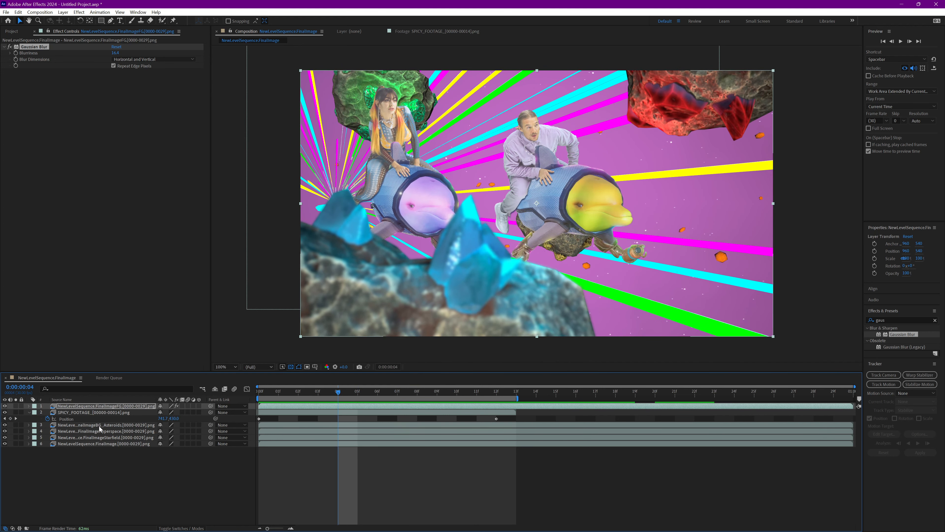
Try a Hue/Saturation effect with the master hue at about 36° on the BG_Asteroids layer, and undo it
click(100, 427)
click(890, 319)
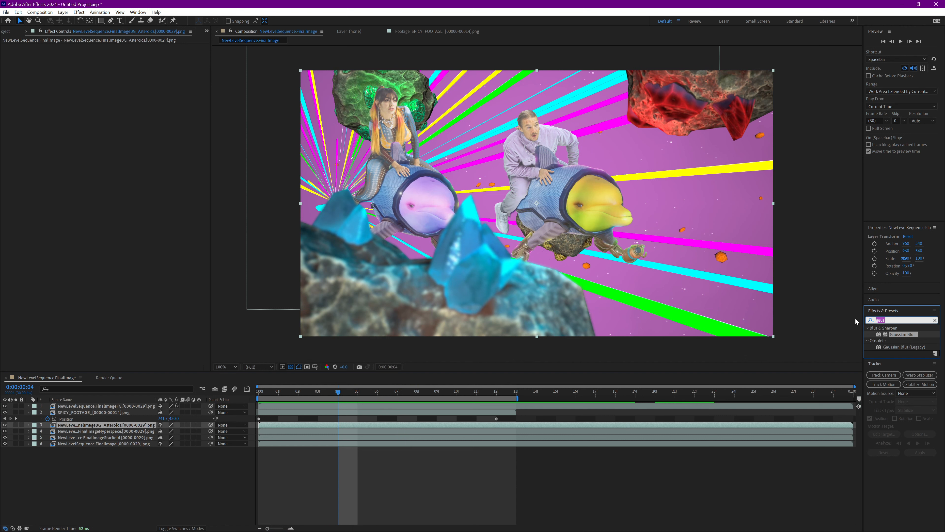
text(hue)
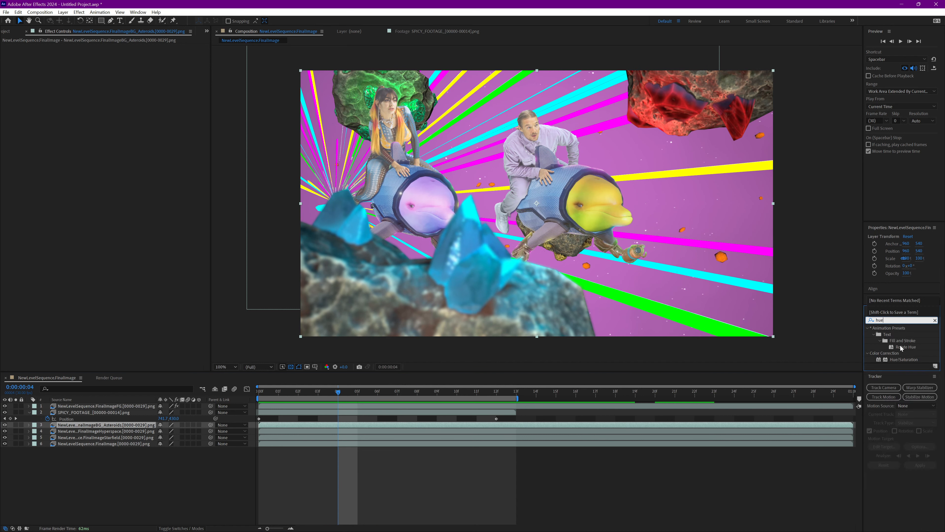
drag(904, 359, 122, 427)
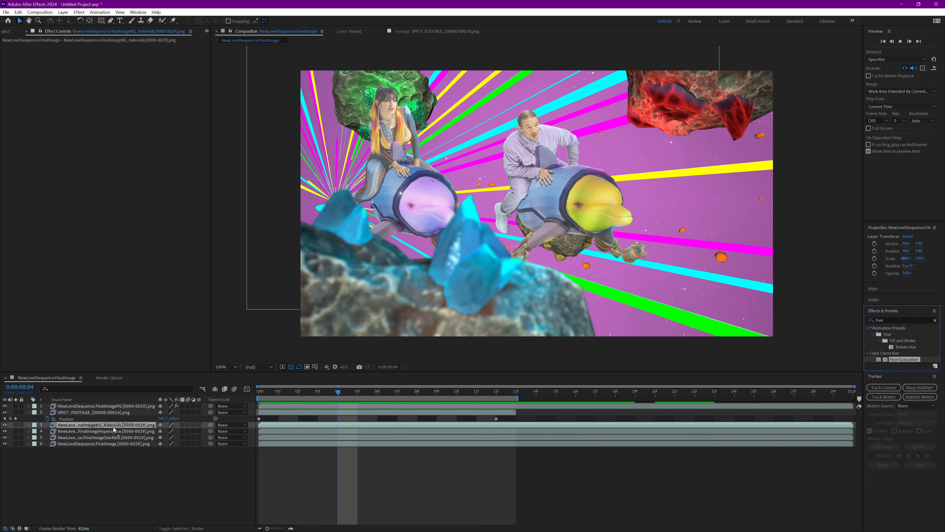
drag(117, 93, 143, 59)
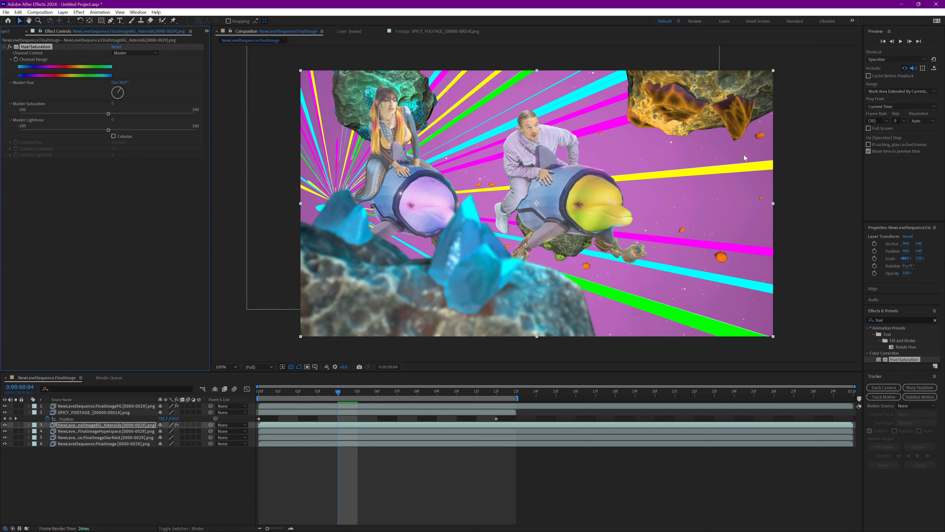
key(ctrl+z)
key(ctrl+z)
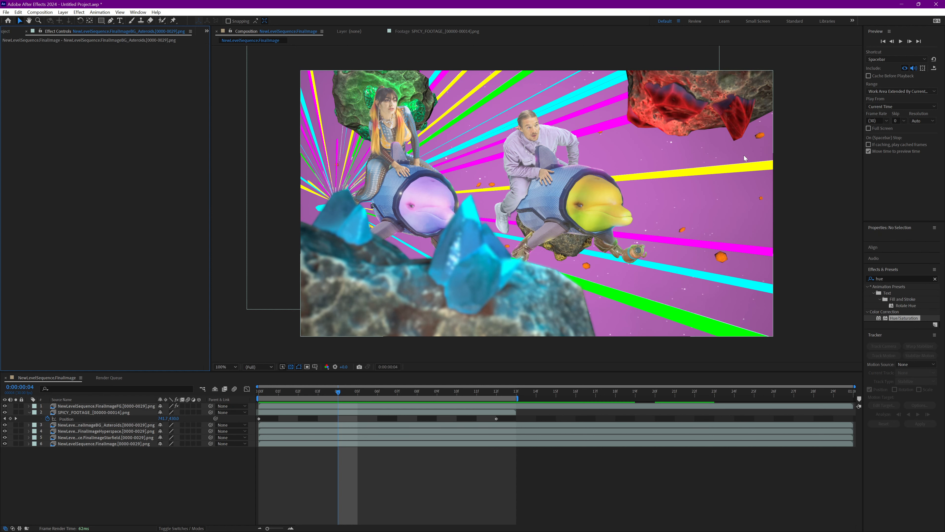
Solo the FG, SPICY_FOOTAGE, BG_Asteroids, Hyperspace and Starfield layers in turn to examine what each one contains at frame 6
mouse_move(373, 387)
mouse_down()
mouse_move(480, 385)
mouse_move(386, 395)
mouse_move(451, 391)
mouse_move(381, 383)
mouse_up()
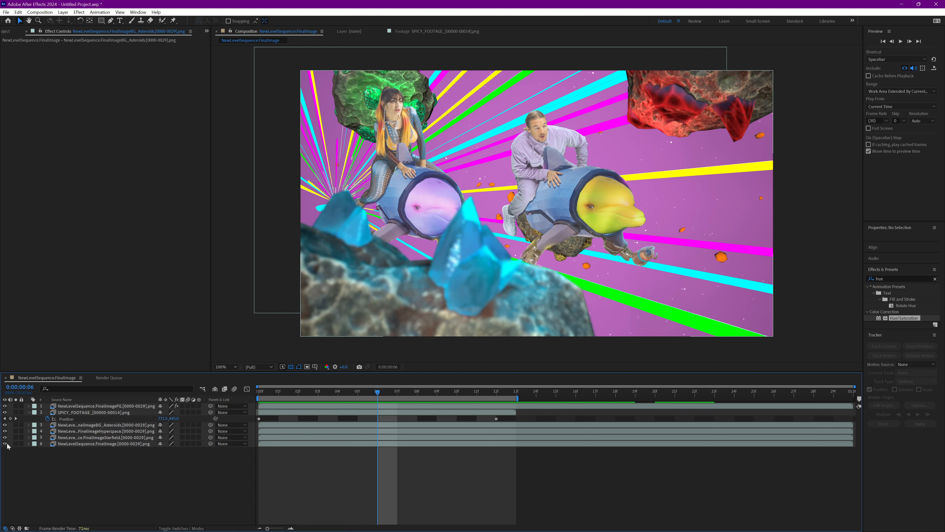
click(15, 406)
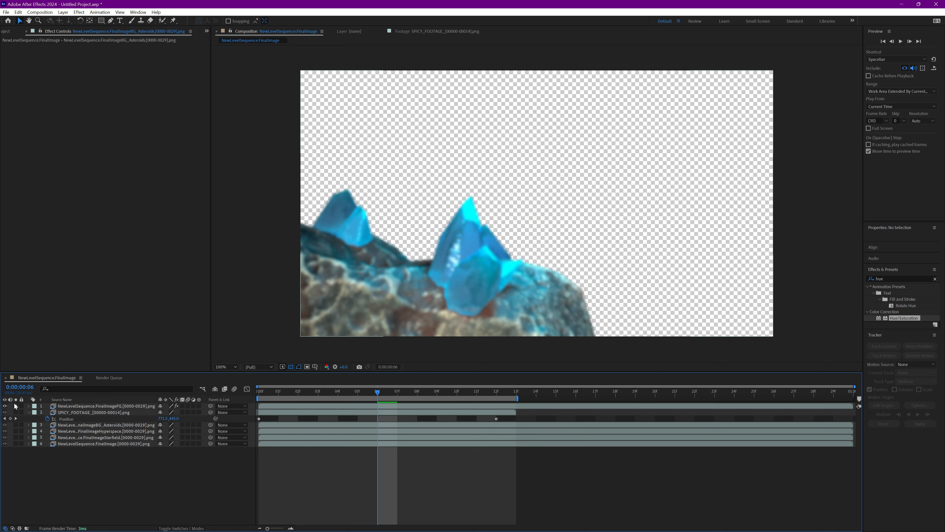
click(15, 412)
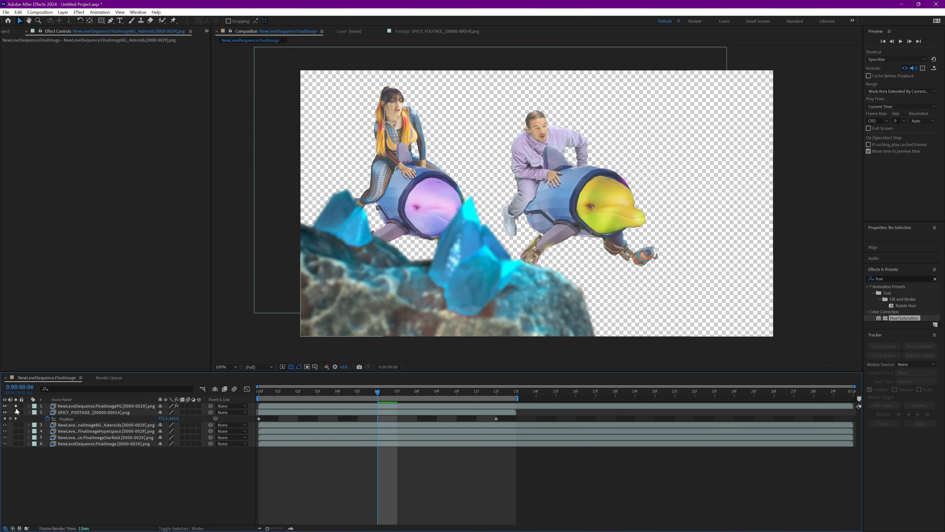
click(15, 405)
click(15, 412)
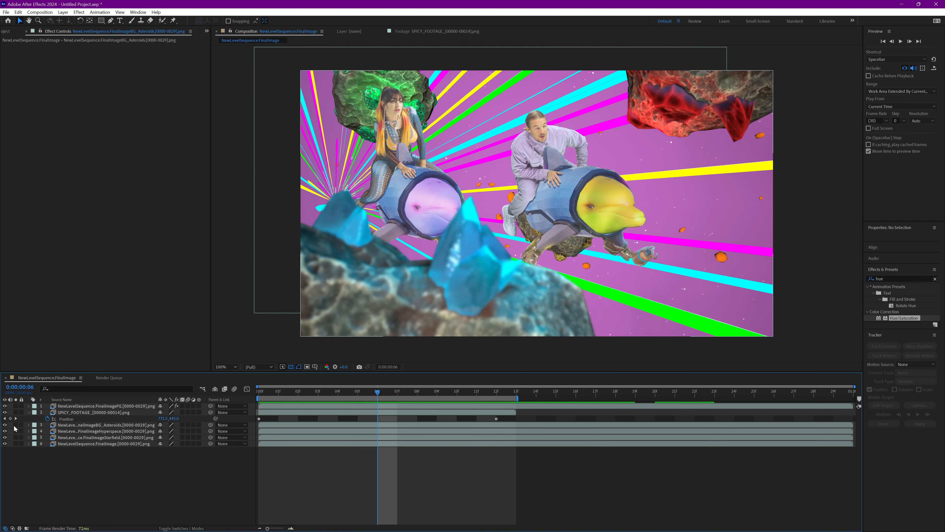
click(15, 424)
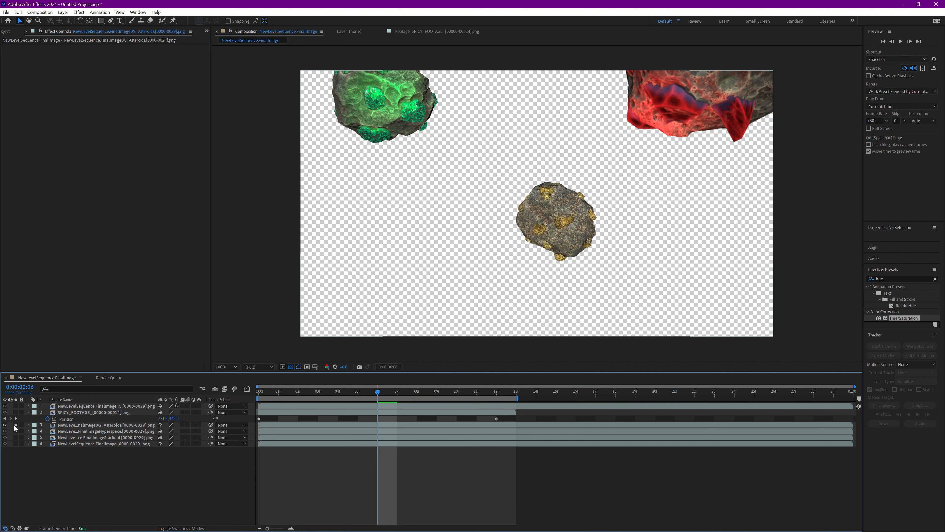
click(15, 425)
click(15, 431)
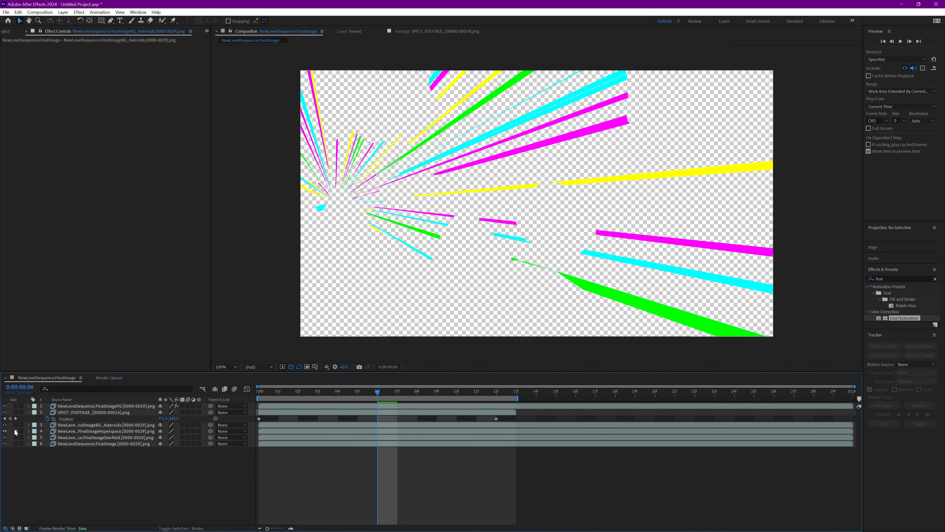
click(15, 431)
click(16, 437)
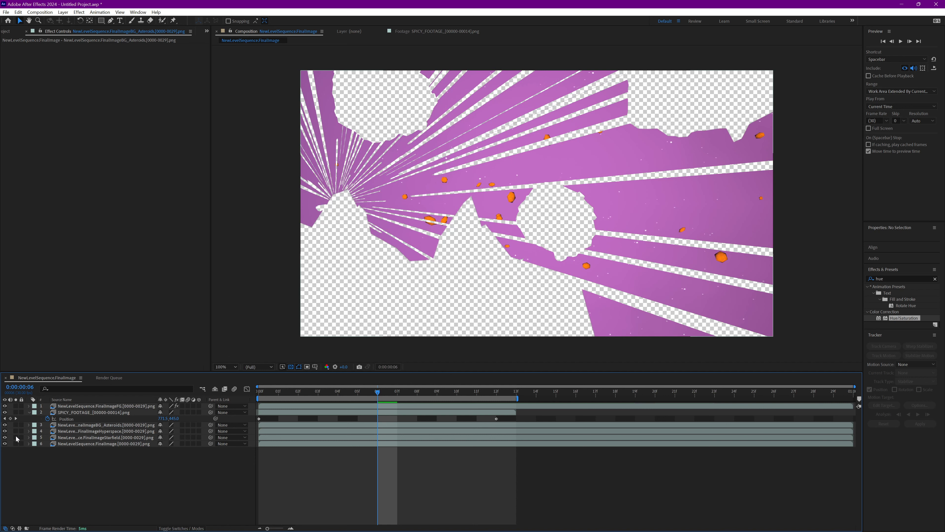
click(15, 437)
Solo the Hyperspace layer and apply the Hue/Saturation effect to it
click(15, 431)
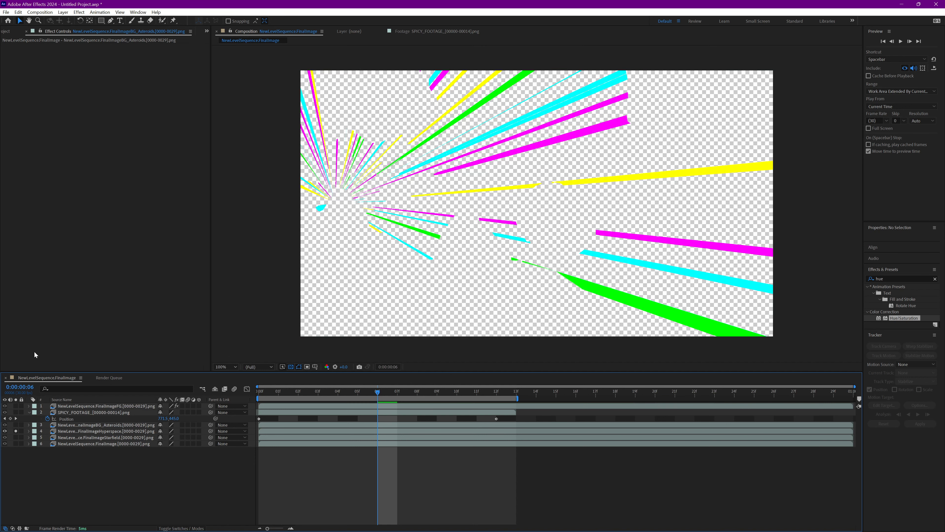
drag(319, 392, 358, 393)
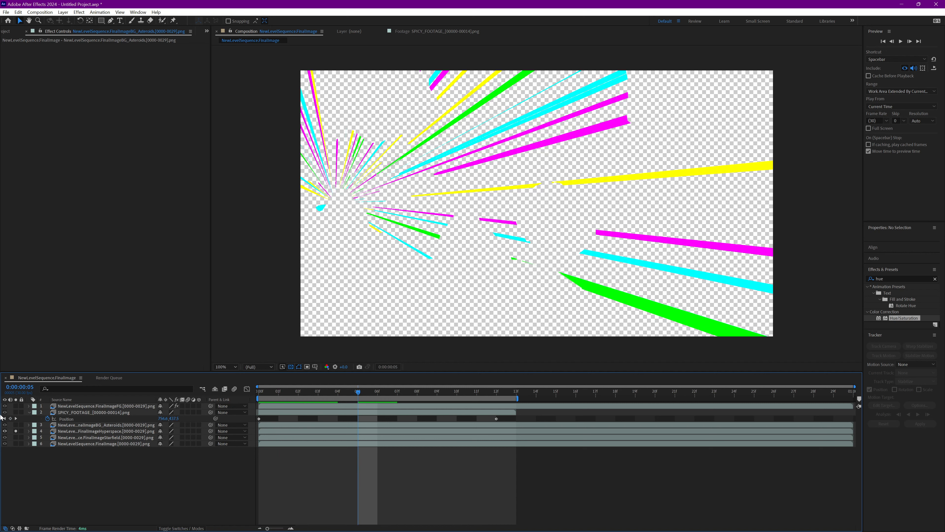
click(15, 430)
click(15, 431)
drag(899, 321, 122, 431)
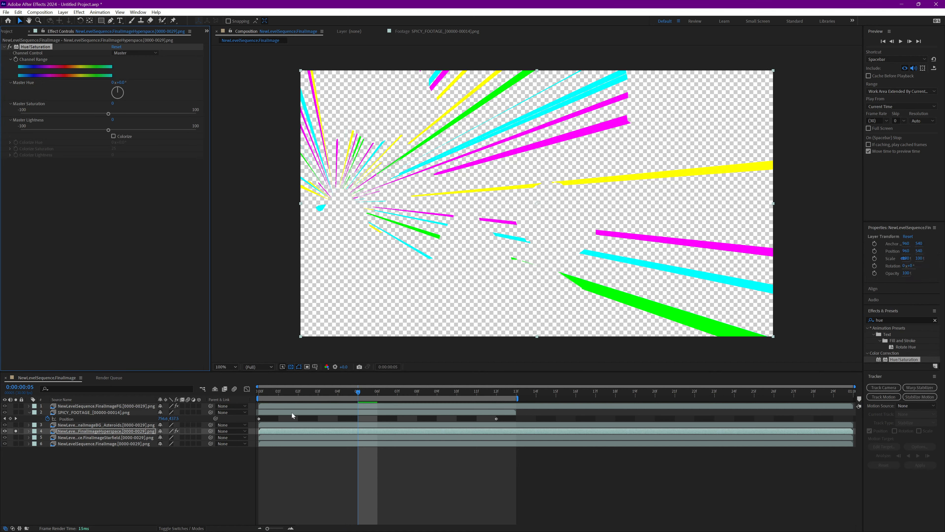
Keyframe the Hyperspace layer's Channel Range at frame 0 and set its Master Hue to about 171° at frame 12
drag(280, 393, 255, 390)
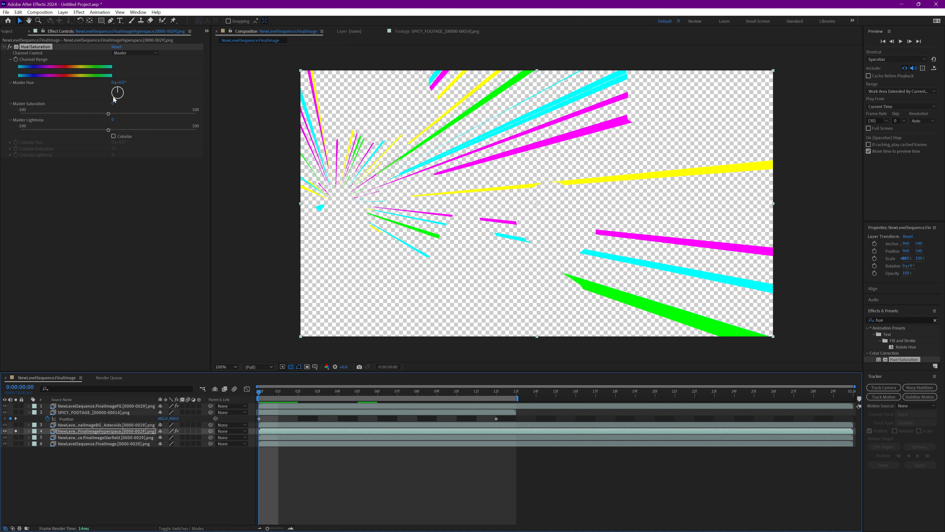
click(16, 59)
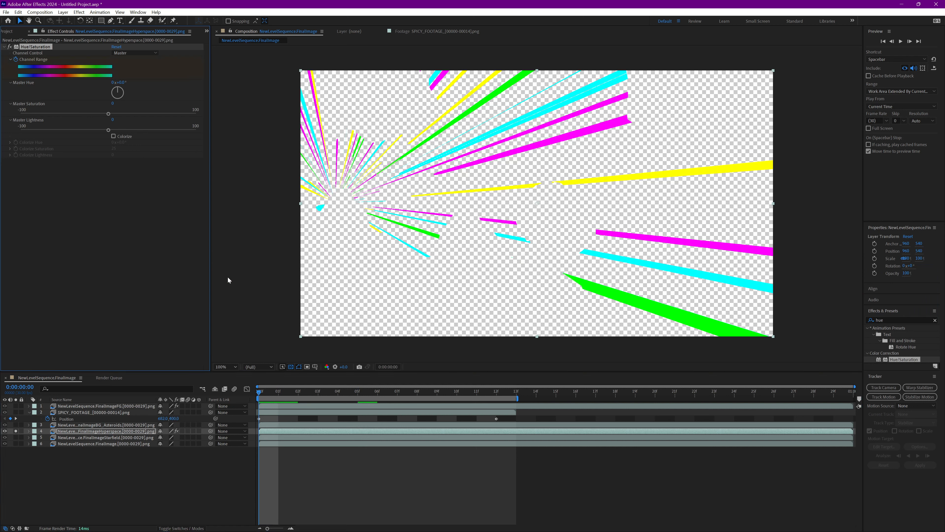
click(502, 392)
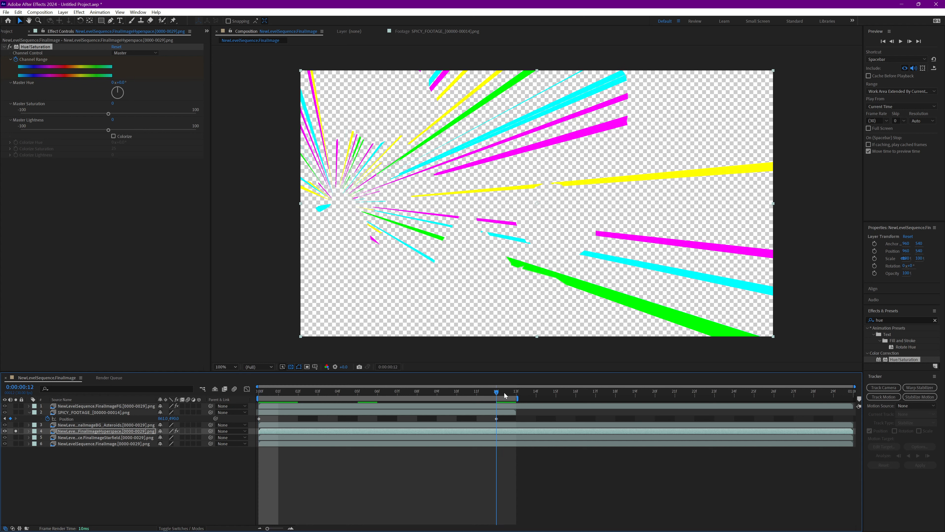
drag(120, 97, 118, 93)
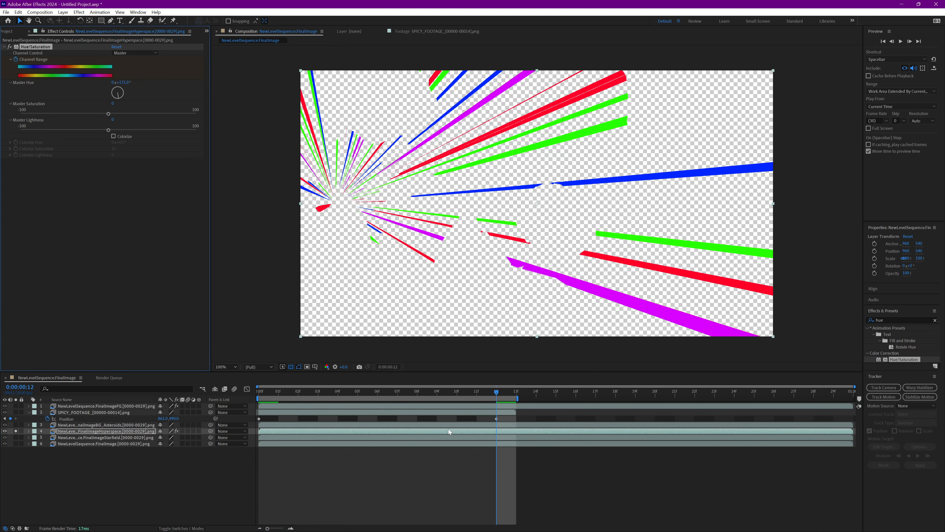
Preview the Hyperspace hue animation on its own, unsolo the layer and play the full composite
key(space)
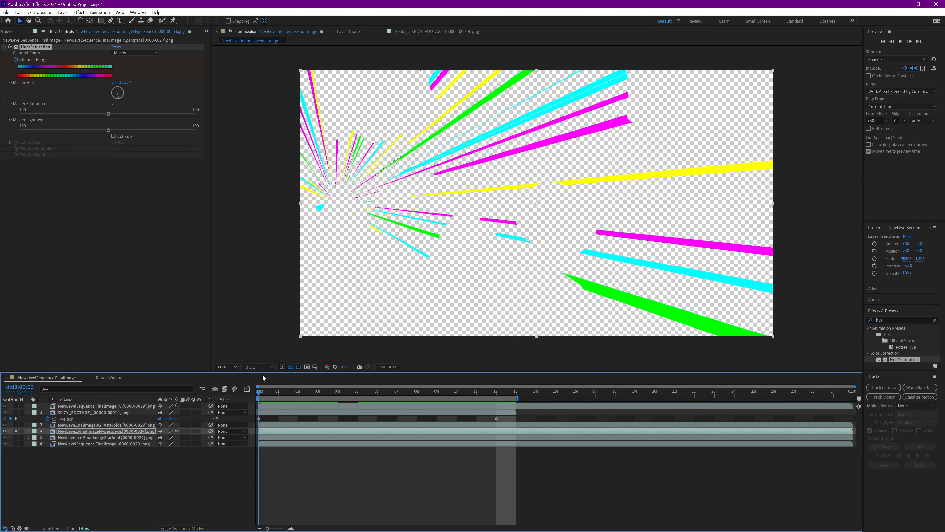
key(space)
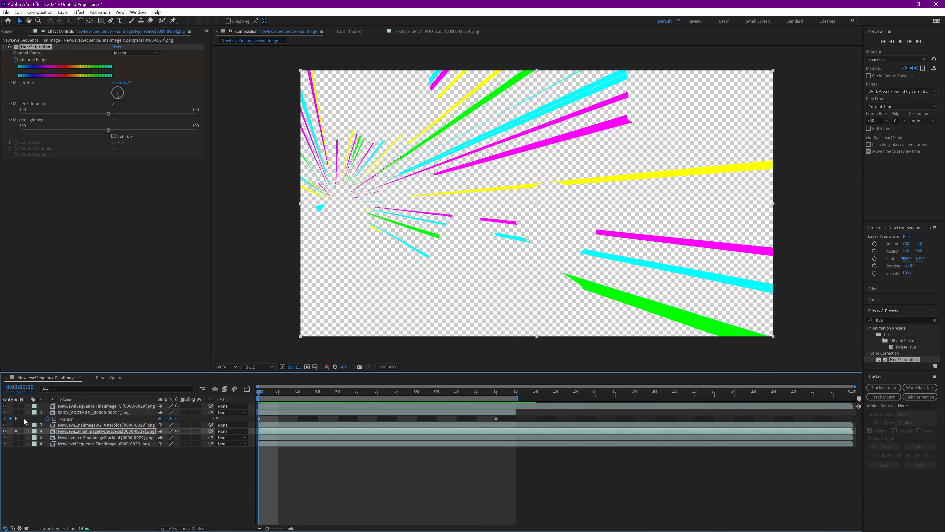
click(16, 431)
key(space)
key(space)
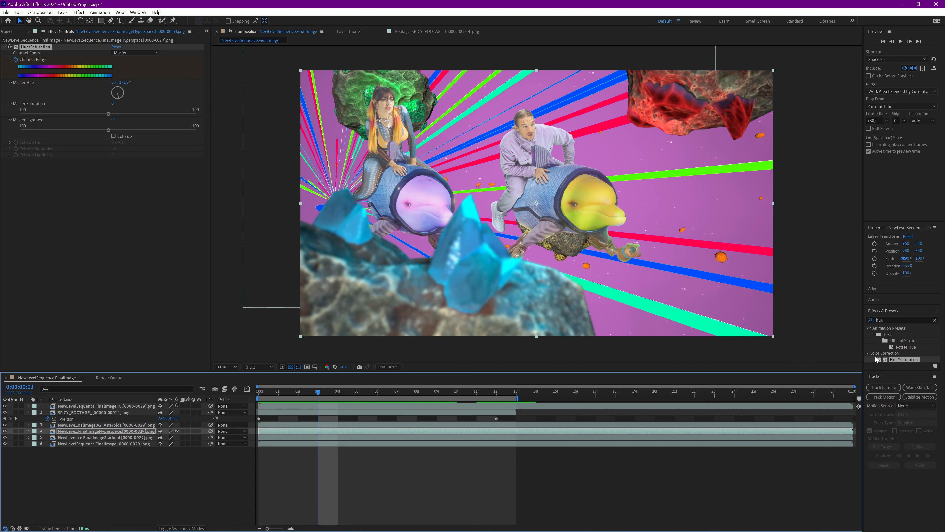
Find the Gaussian Blur effect, apply it to the Hyperspace layer and adjust its blurriness to soften the light streaks
click(896, 319)
drag(897, 319, 872, 322)
text(blur)
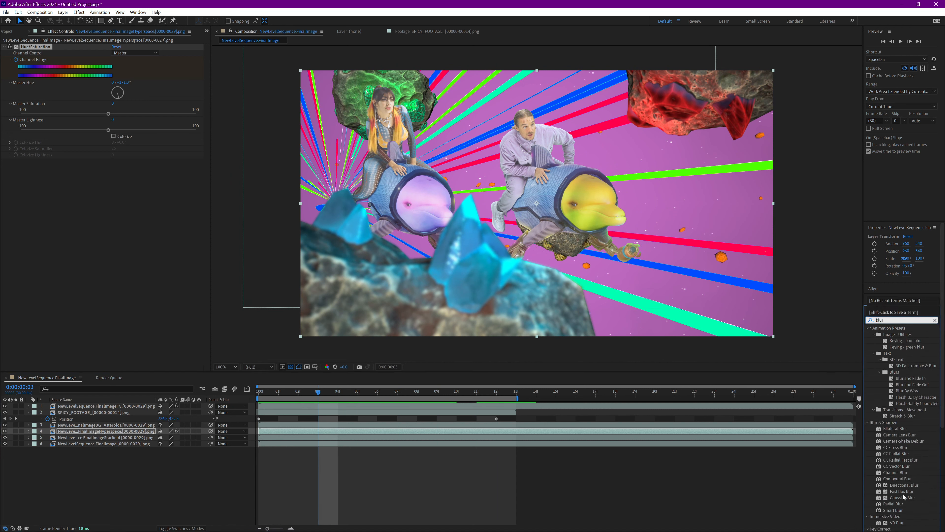
double_click(904, 497)
drag(115, 167, 223, 175)
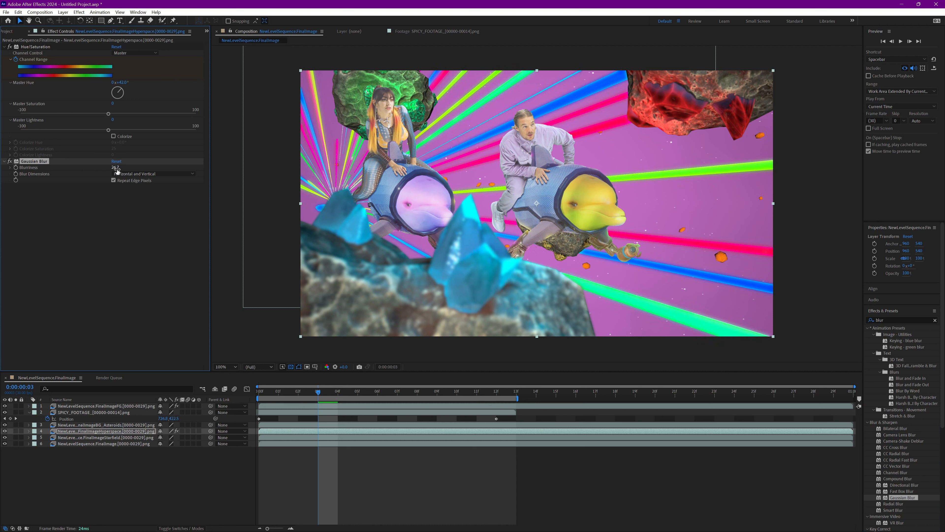
drag(116, 169, 131, 168)
Play and scrub the composite from frame 0 to check the Hyperspace layer's blur and colour change
drag(319, 392, 224, 371)
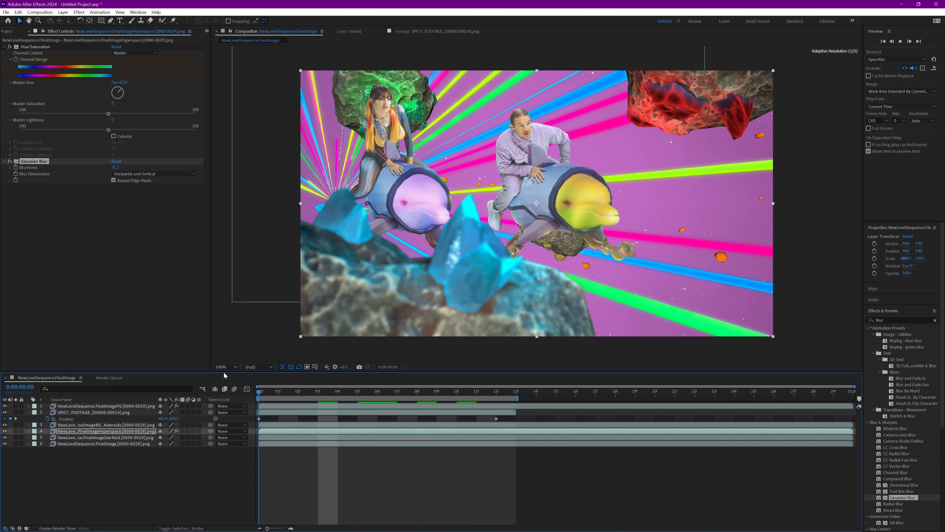
key(space)
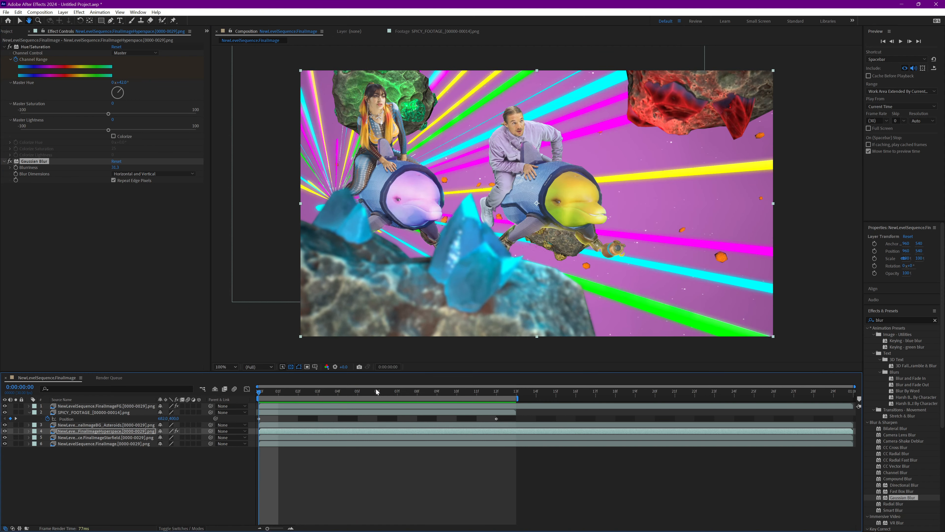
key(space)
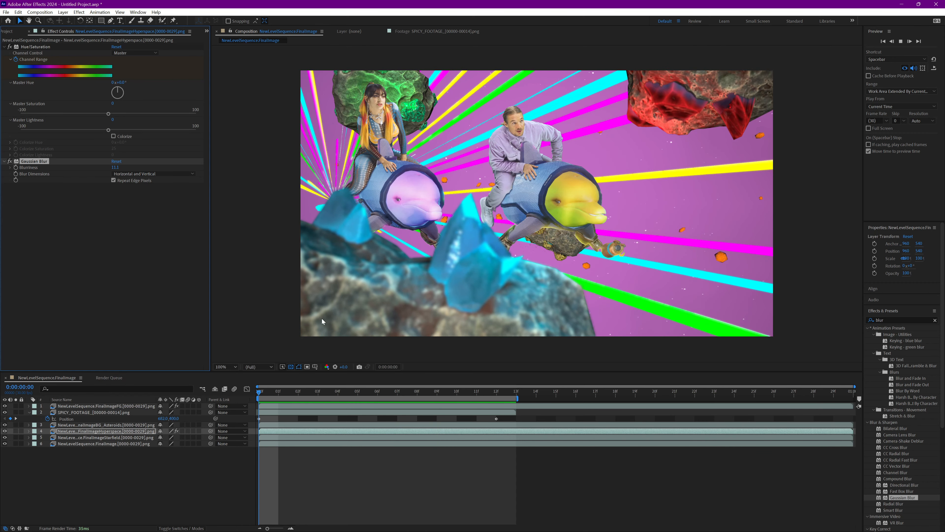
drag(331, 392, 441, 418)
key(space)
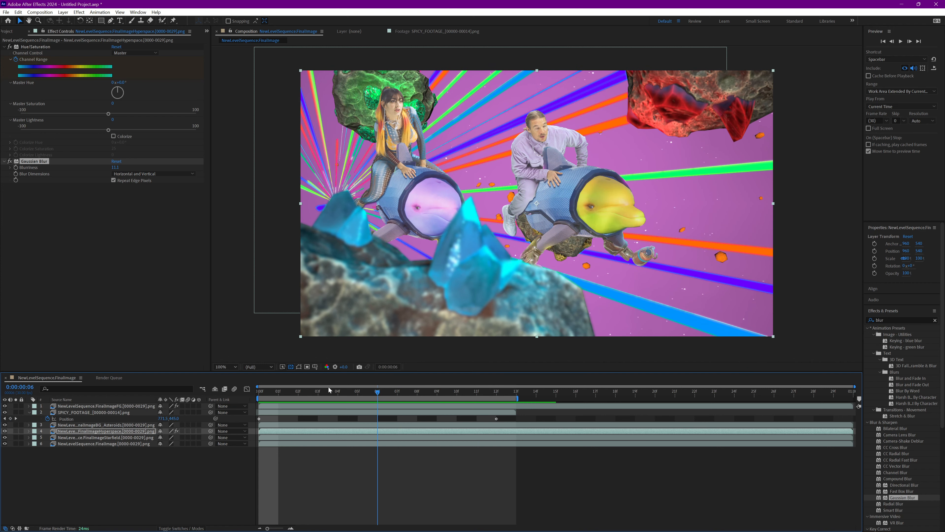
click(279, 383)
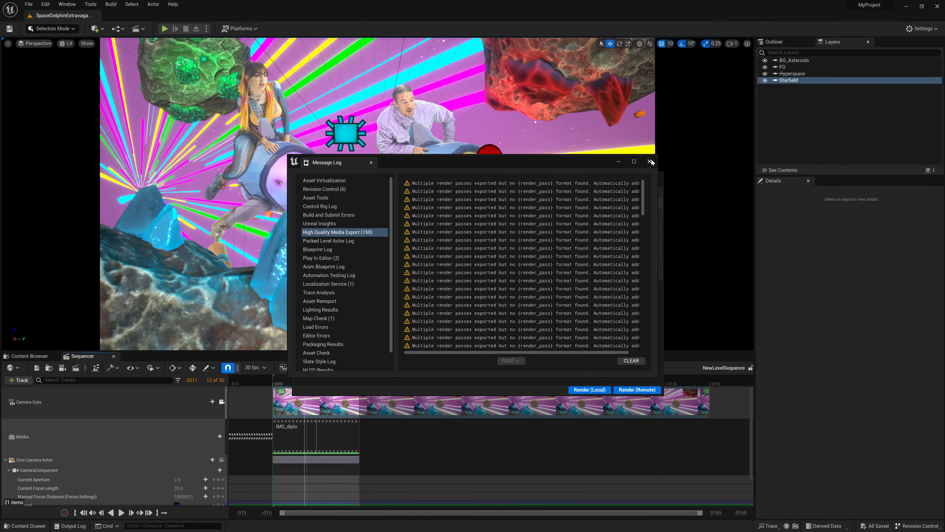
In Unreal Engine, dismiss the Message Log and review the NewLevelSequence render job's Output and Deferred Rendering settings, discarding any changes
click(650, 162)
click(389, 212)
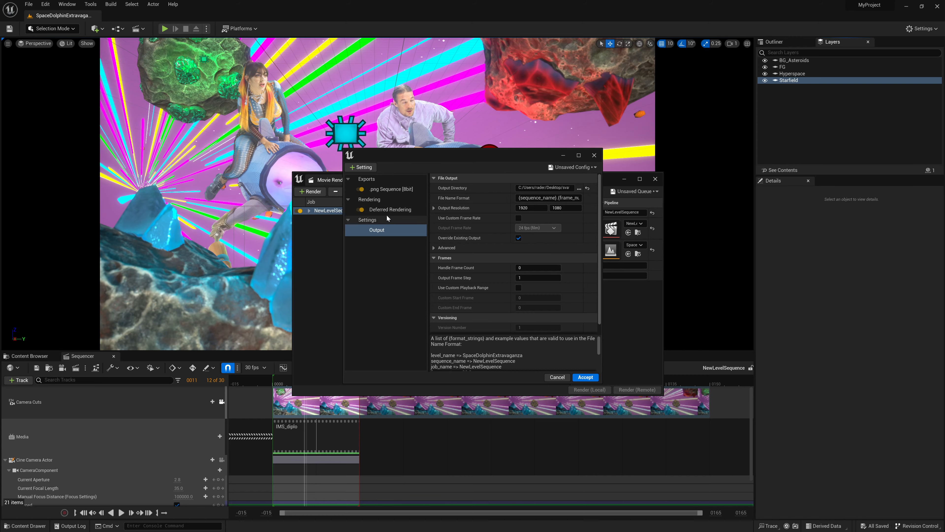
click(390, 210)
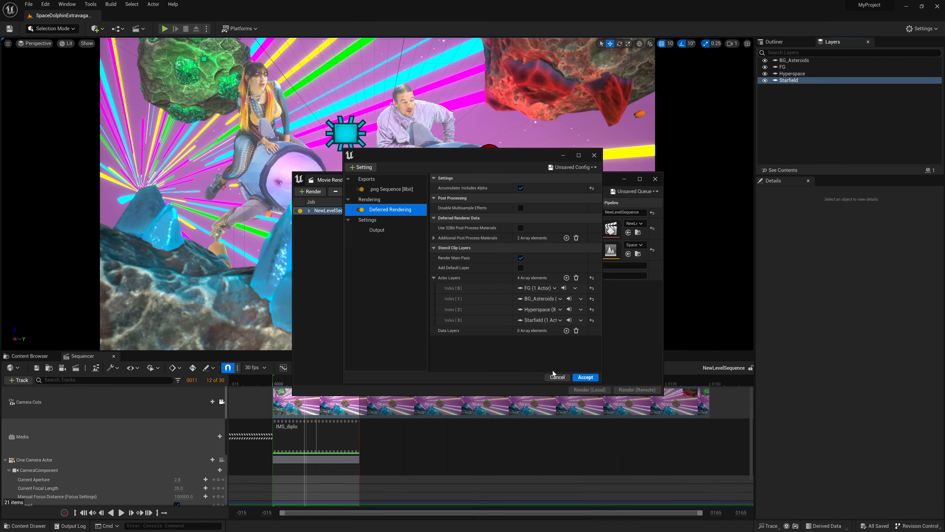
click(556, 377)
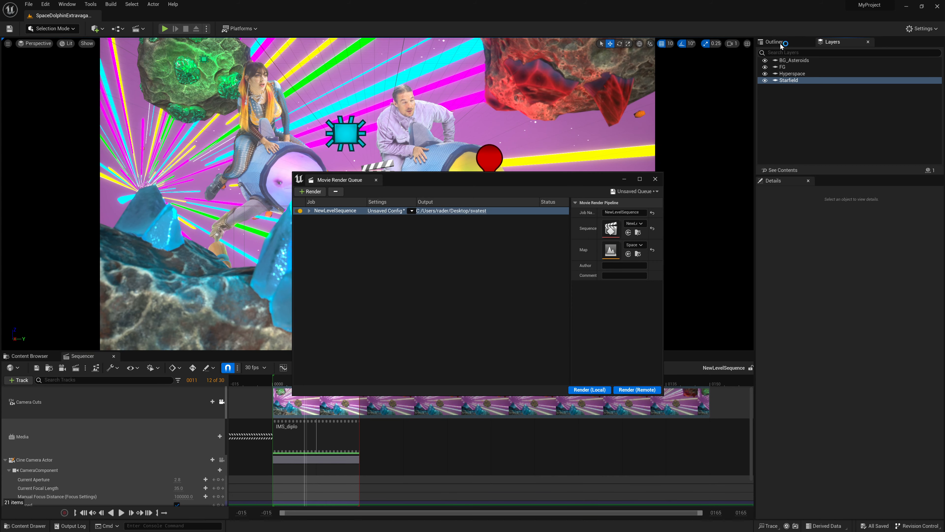